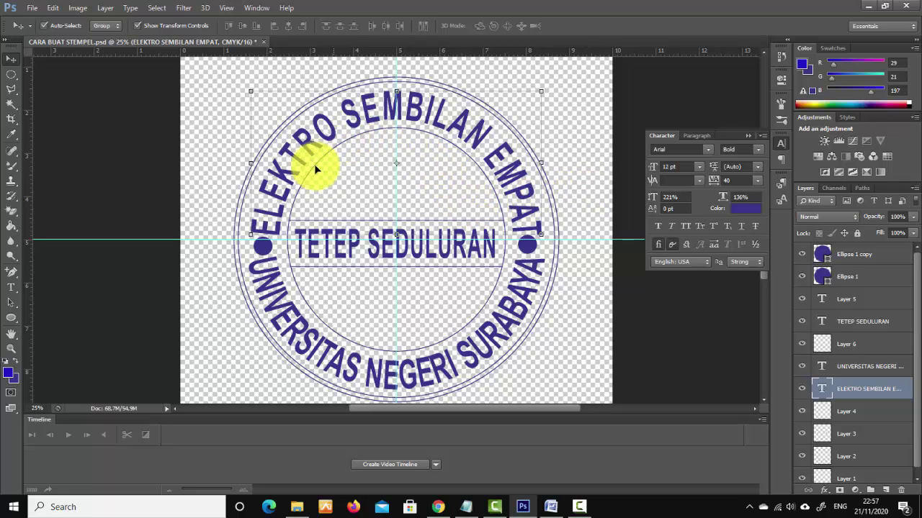
Switch to the Word document, move the stamp picture over the "Pengenalan Komputer" heading, and return to Photoshop
{"action": "left_click", "coordinate": [550, 507]}
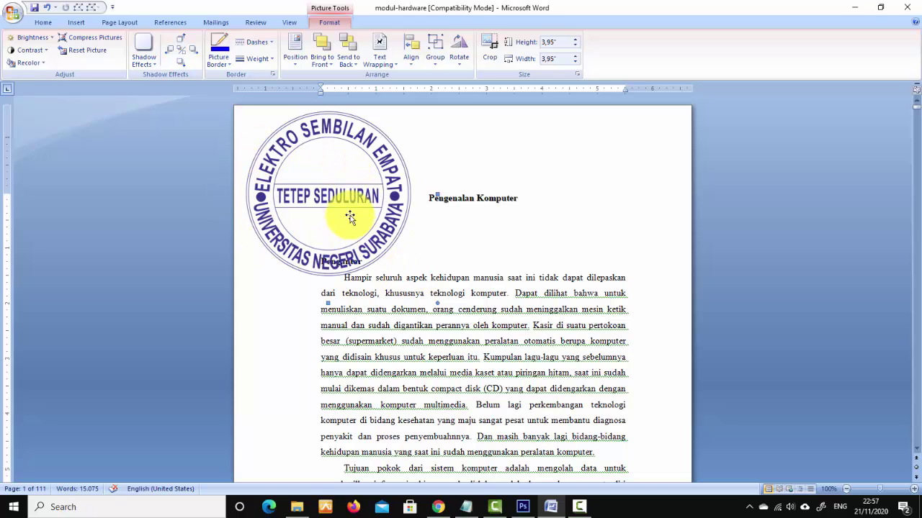
{"action": "left_click_drag", "start_coordinate": [336, 199], "coordinate": [400, 210]}
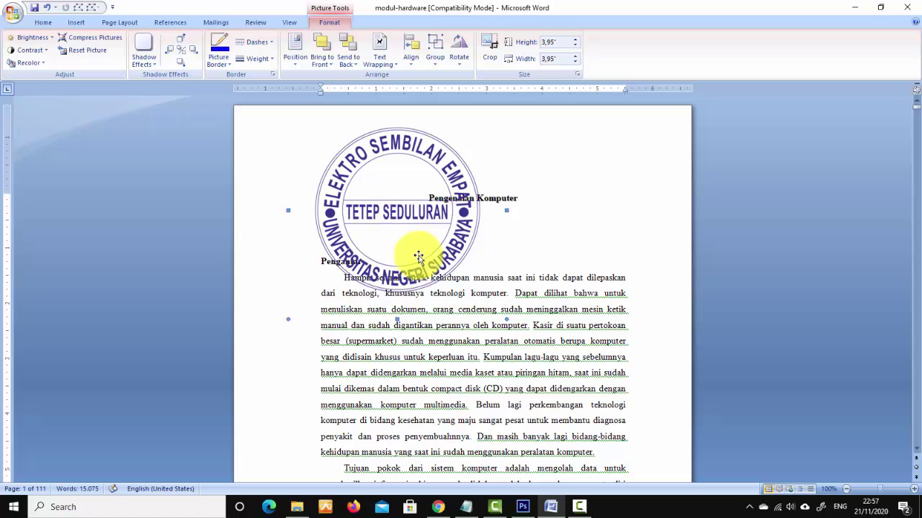
{"action": "left_click", "coordinate": [858, 11]}
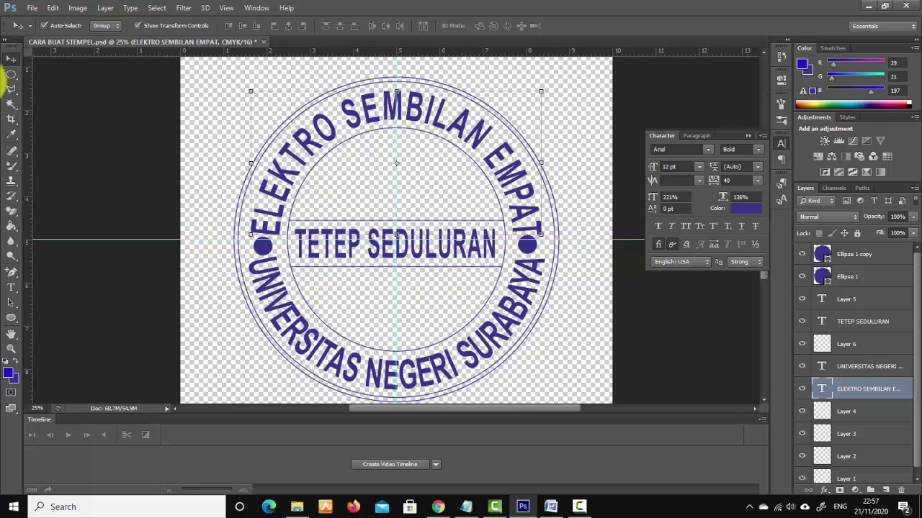
Create a new 10 × 10 cm document at 300 pixels/centimeter, 16-bit CMYK Color, with transparent background contents
{"action": "left_click", "coordinate": [32, 8]}
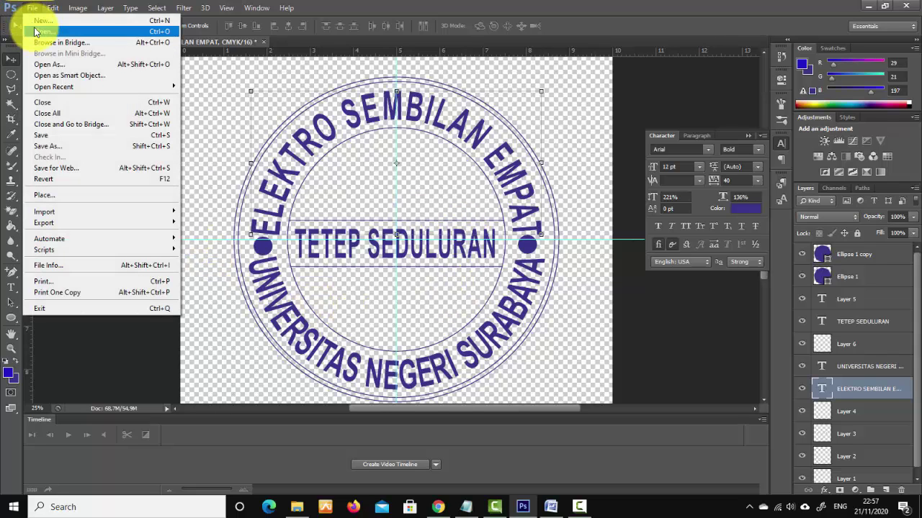
{"action": "left_click", "coordinate": [35, 20]}
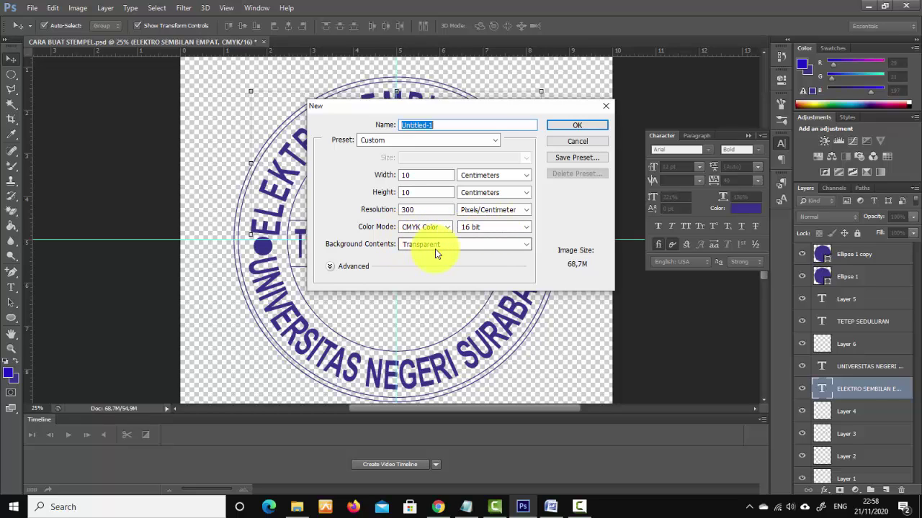
{"action": "left_click", "coordinate": [564, 127]}
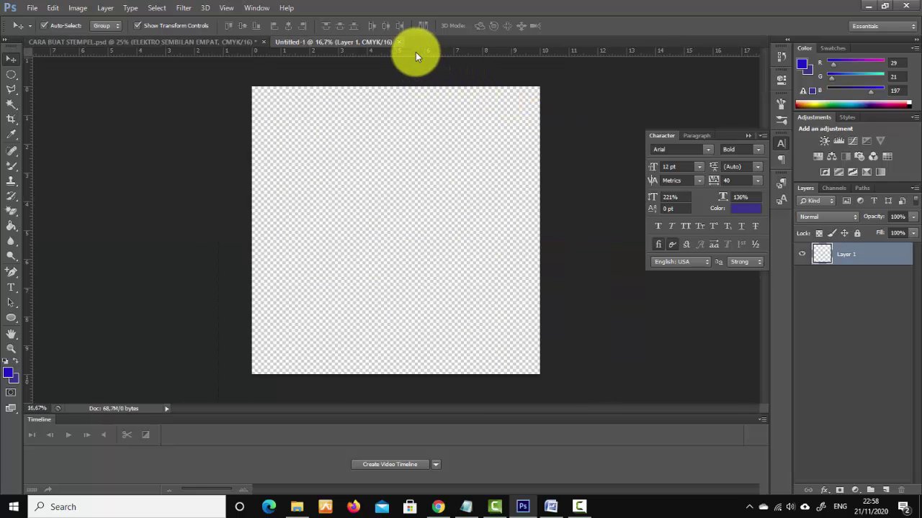
Place a horizontal and a vertical guide at 5 cm so they cross at the canvas centre
{"action": "mouse_move", "coordinate": [416, 52]}
{"action": "left_mouse_down"}
{"action": "mouse_move", "coordinate": [409, 96]}
{"action": "mouse_move", "coordinate": [407, 41]}
{"action": "mouse_move", "coordinate": [425, 47]}
{"action": "left_mouse_up"}
{"action": "left_click_drag", "start_coordinate": [414, 52], "coordinate": [330, 231]}
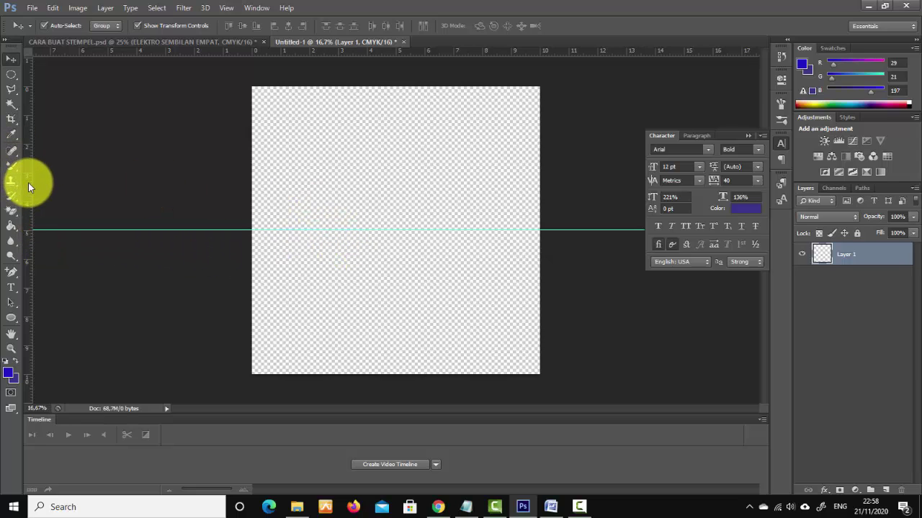
{"action": "left_click_drag", "start_coordinate": [28, 184], "coordinate": [399, 183]}
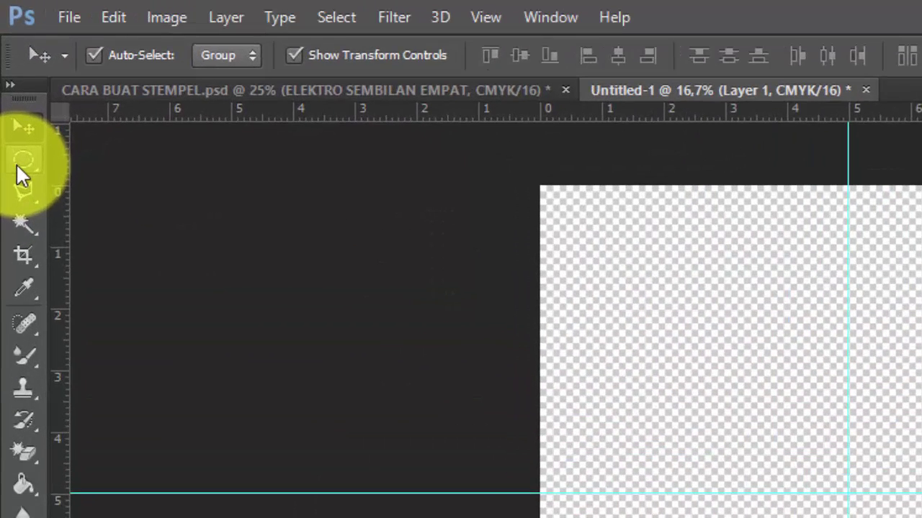
Draw a circular selection about 6.2 cm across with the Elliptical Marquee Tool near the canvas centre
{"action": "left_click", "coordinate": [10, 78]}
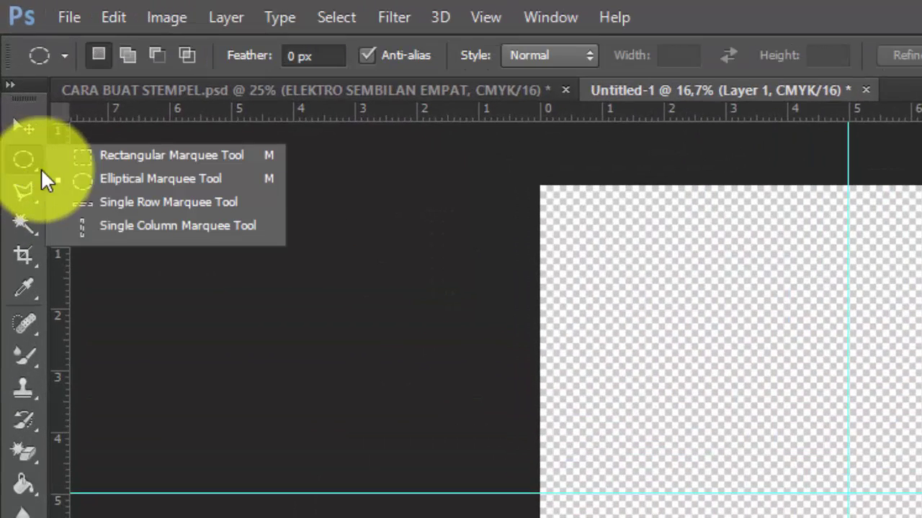
{"action": "left_click", "coordinate": [134, 186]}
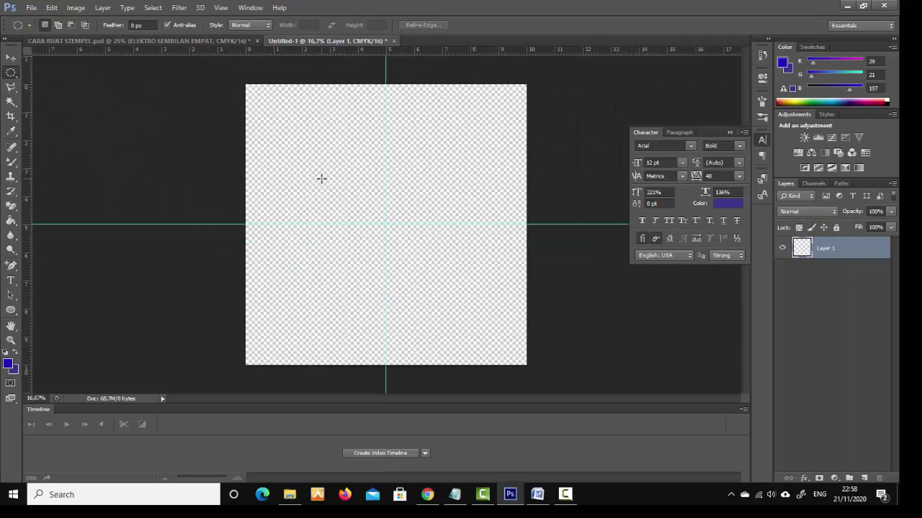
{"action": "left_click_drag", "start_coordinate": [287, 124], "coordinate": [444, 319]}
Transform the circular selection so it is centred on the guide intersection and enlarged to about 113.78%
{"action": "right_click", "coordinate": [356, 191]}
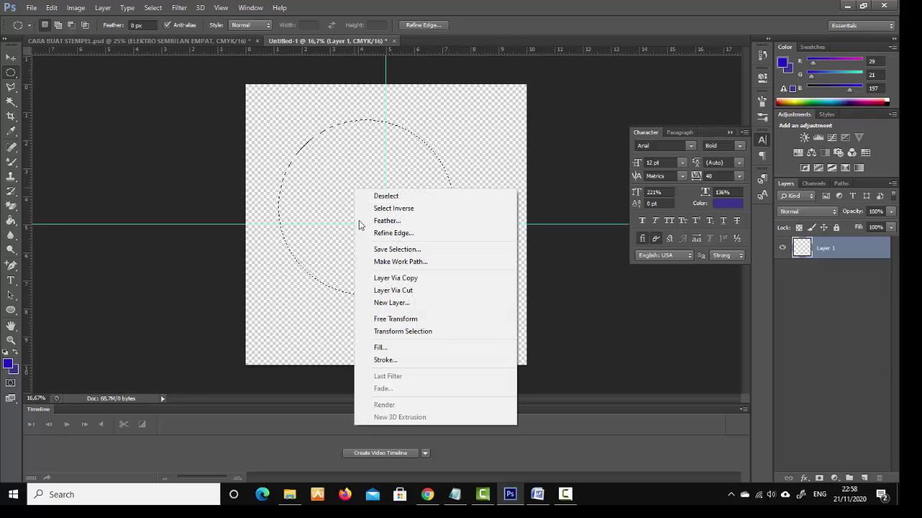
{"action": "left_click", "coordinate": [392, 335]}
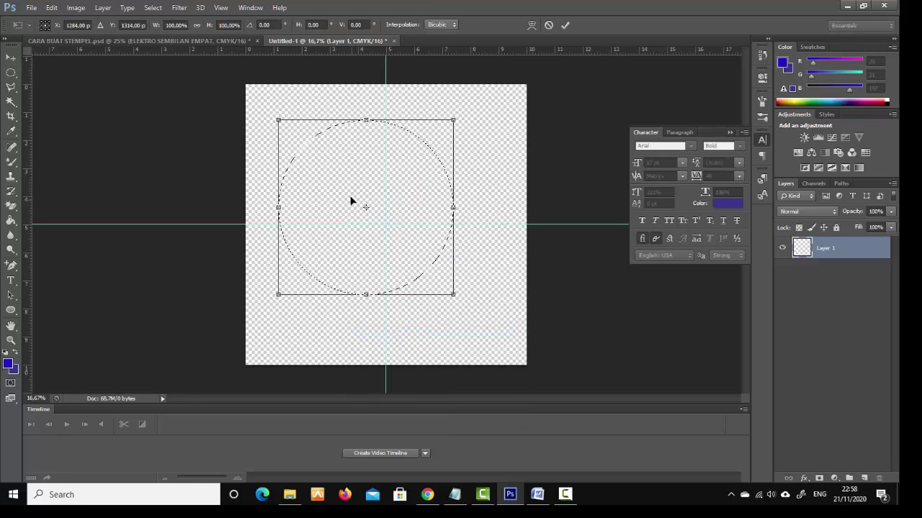
{"action": "left_click_drag", "start_coordinate": [358, 200], "coordinate": [368, 213]}
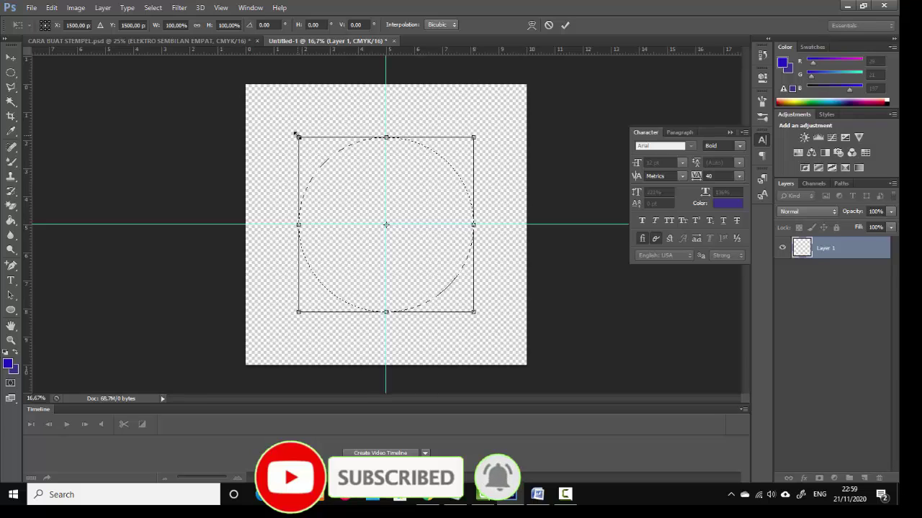
{"action": "left_click_drag", "start_coordinate": [296, 135], "coordinate": [279, 127]}
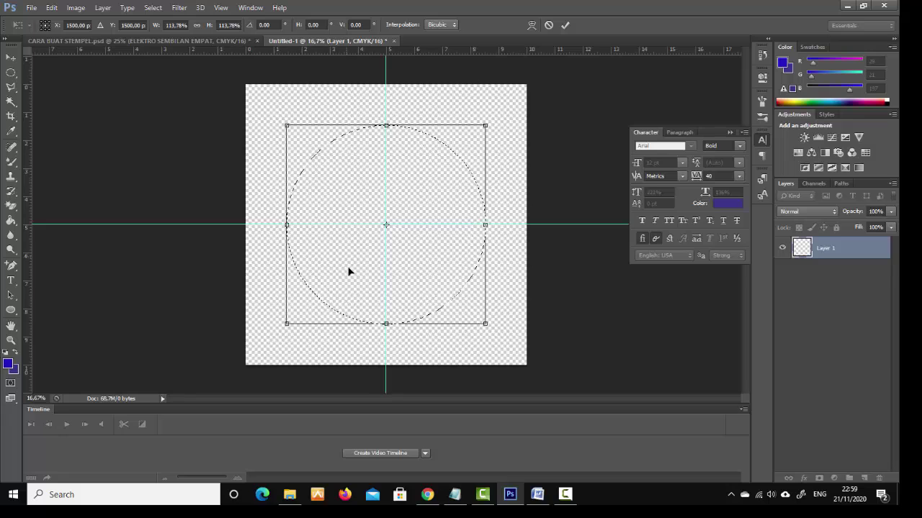
{"action": "left_click", "coordinate": [565, 26]}
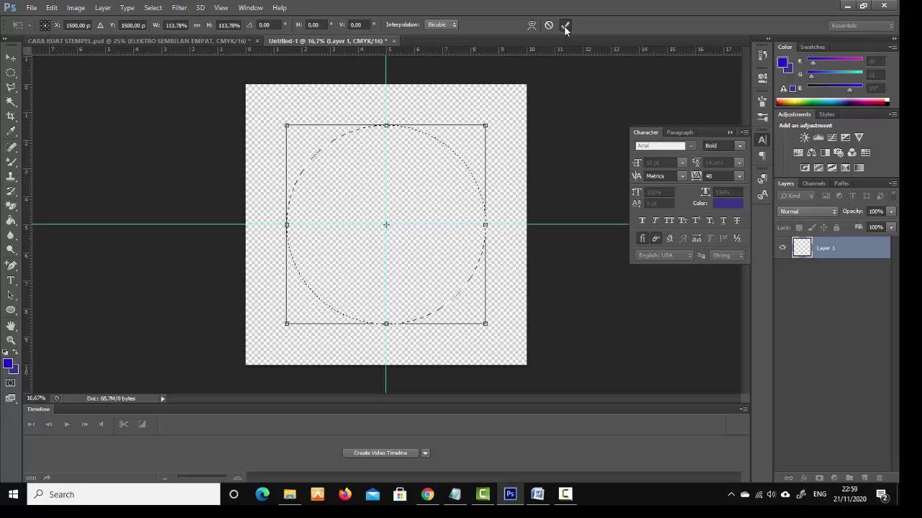
Stroke the circular selection with a 10 px centered line in dark blue #140d99
{"action": "right_click", "coordinate": [396, 186]}
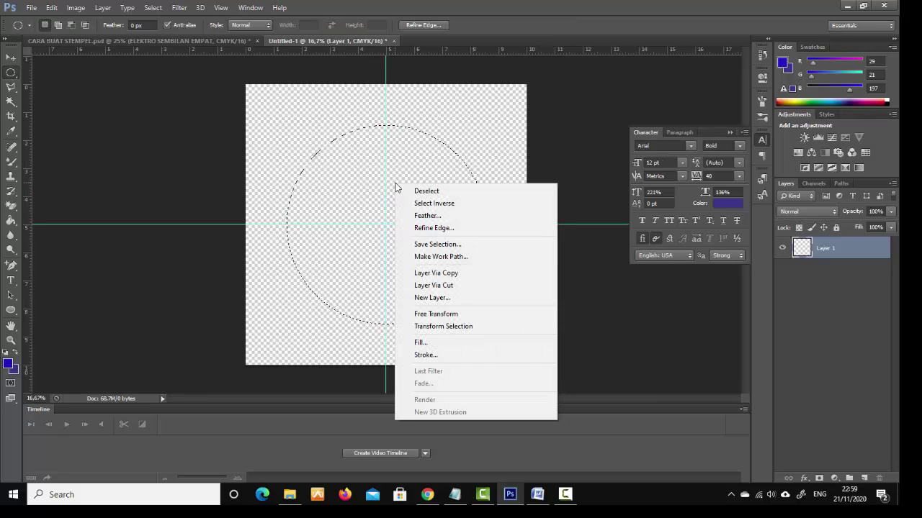
{"action": "left_click", "coordinate": [425, 354]}
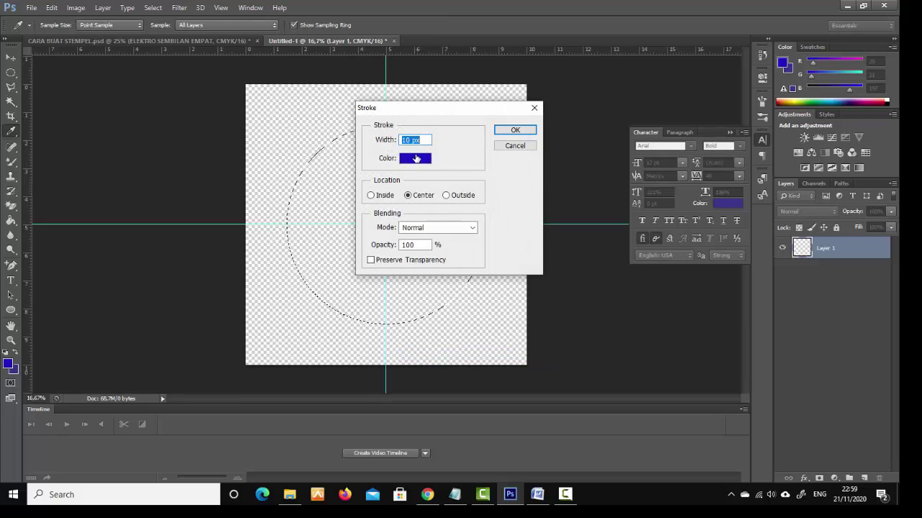
{"action": "left_click", "coordinate": [416, 159]}
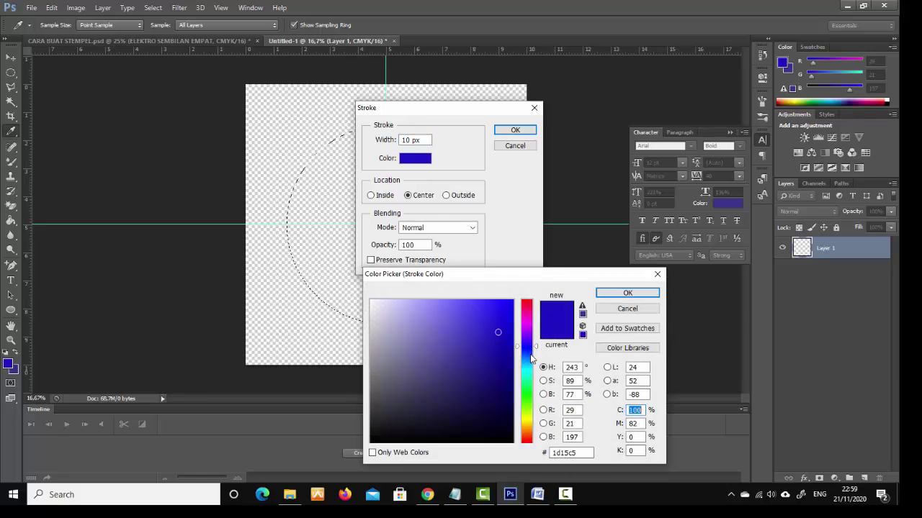
{"action": "left_click", "coordinate": [500, 356]}
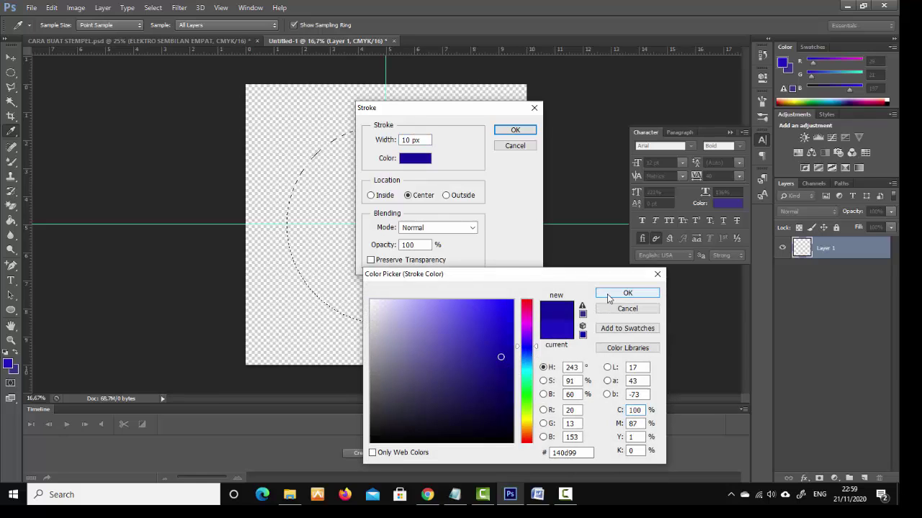
{"action": "left_click", "coordinate": [608, 295]}
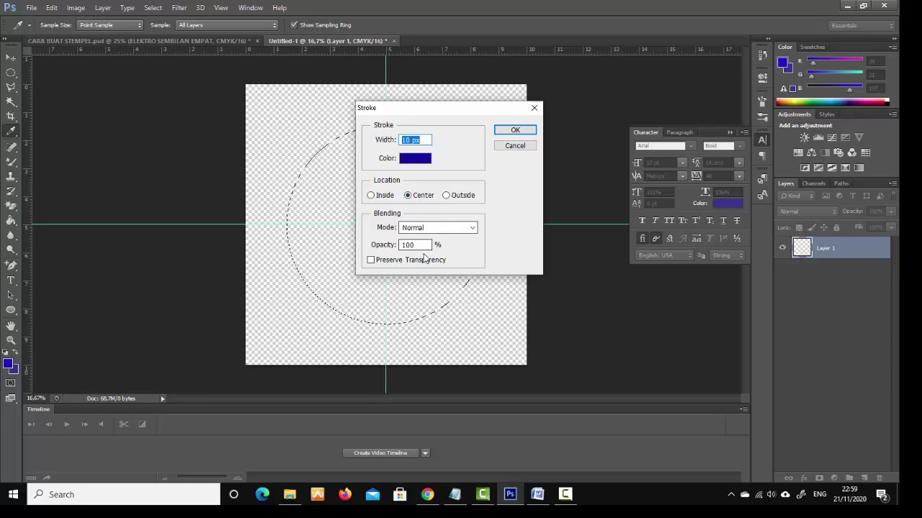
{"action": "left_click", "coordinate": [507, 133]}
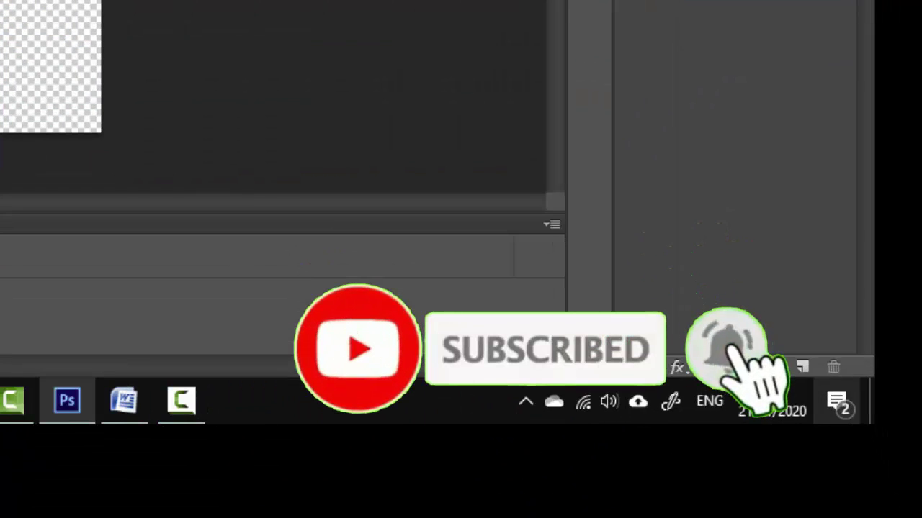
Add a new layer and shrink the circular selection about its centre to about 96.62%
{"action": "left_click", "coordinate": [805, 368]}
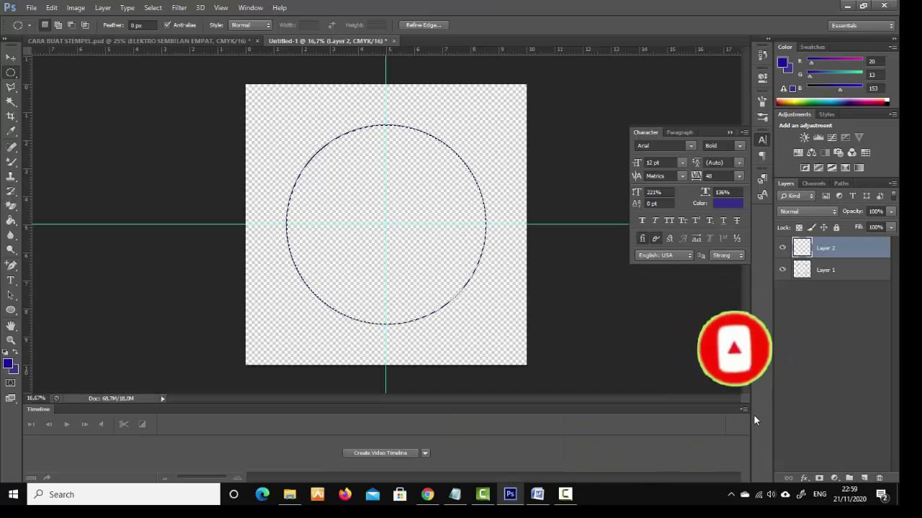
{"action": "right_click", "coordinate": [336, 186]}
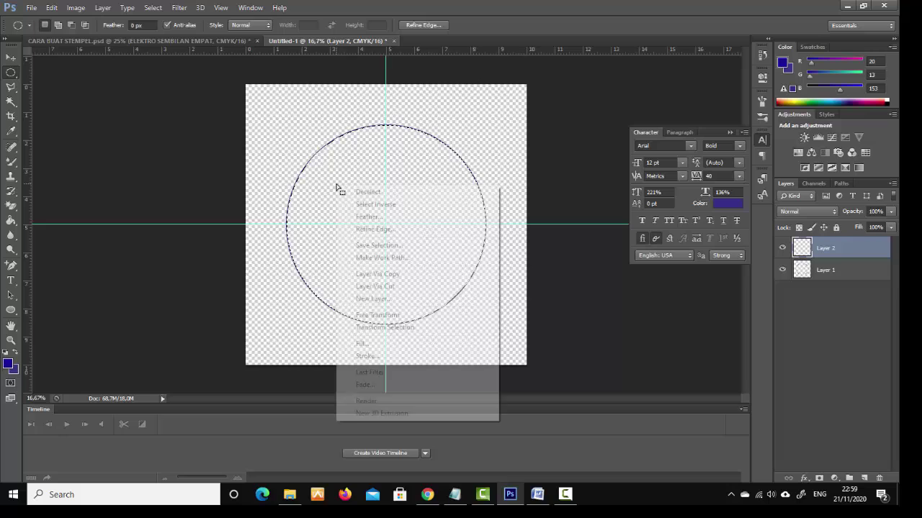
{"action": "left_click", "coordinate": [368, 328]}
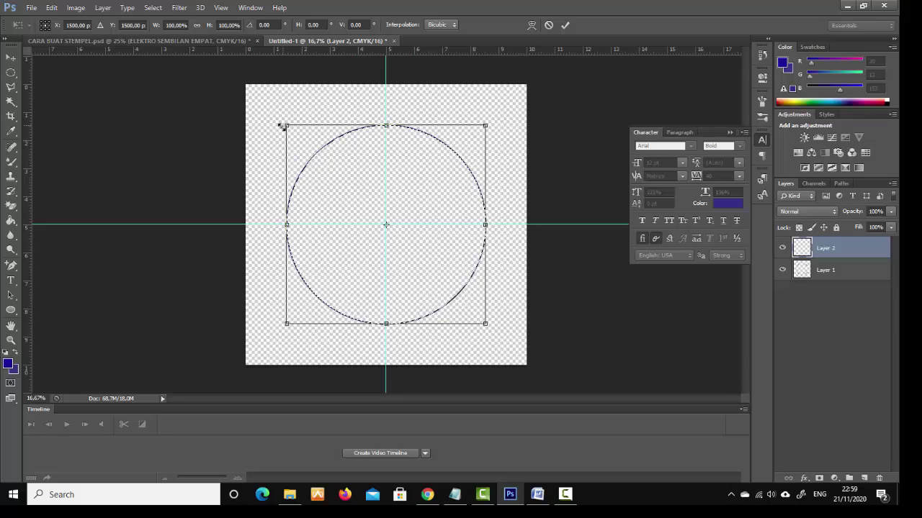
{"action": "left_click_drag", "start_coordinate": [280, 124], "coordinate": [286, 126]}
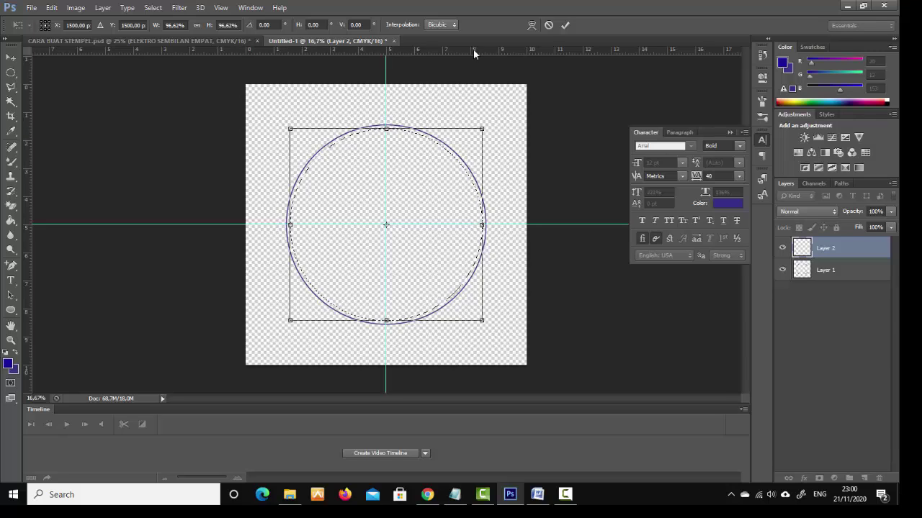
{"action": "left_click", "coordinate": [566, 26]}
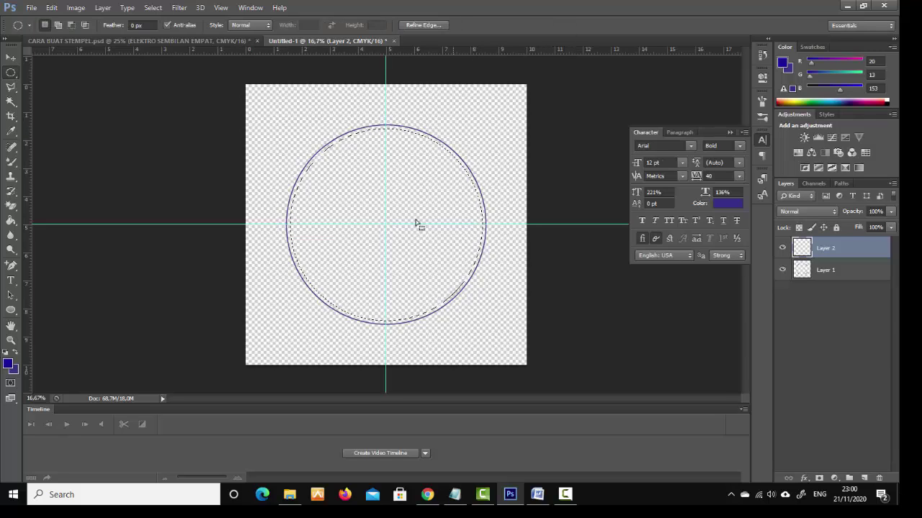
Stroke the reduced selection on the new layer with a 10 px centered dark blue line
{"action": "right_click", "coordinate": [388, 217]}
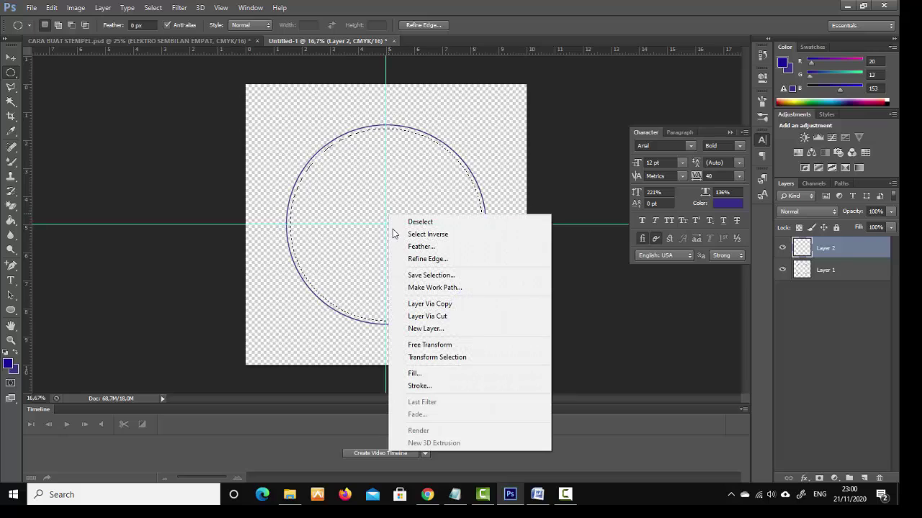
{"action": "left_click", "coordinate": [424, 390]}
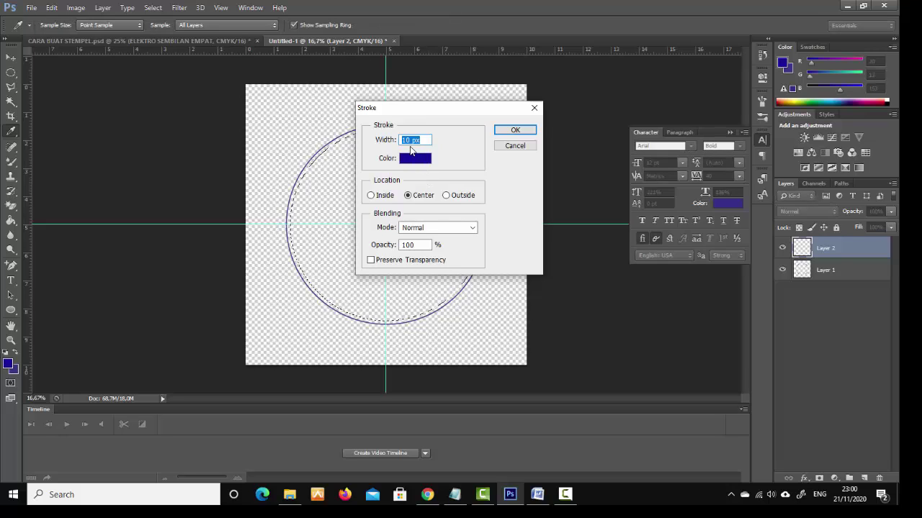
{"action": "left_click", "coordinate": [514, 129]}
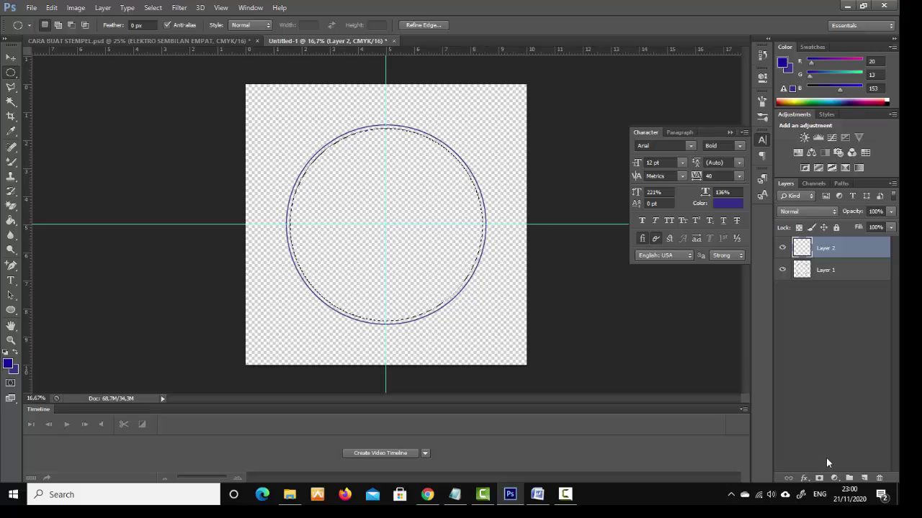
Add a third layer and shrink the circular selection about its centre to about 64.43% for the inner ring
{"action": "left_click", "coordinate": [864, 479]}
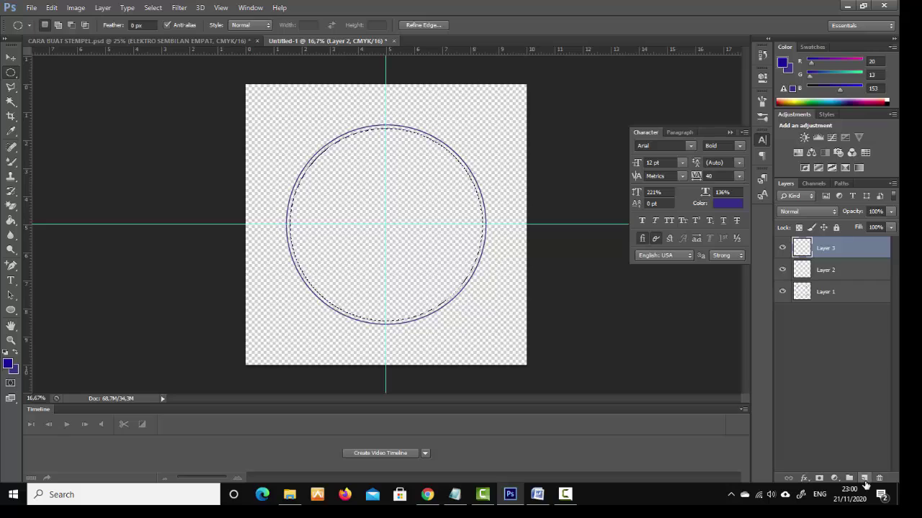
{"action": "right_click", "coordinate": [305, 208]}
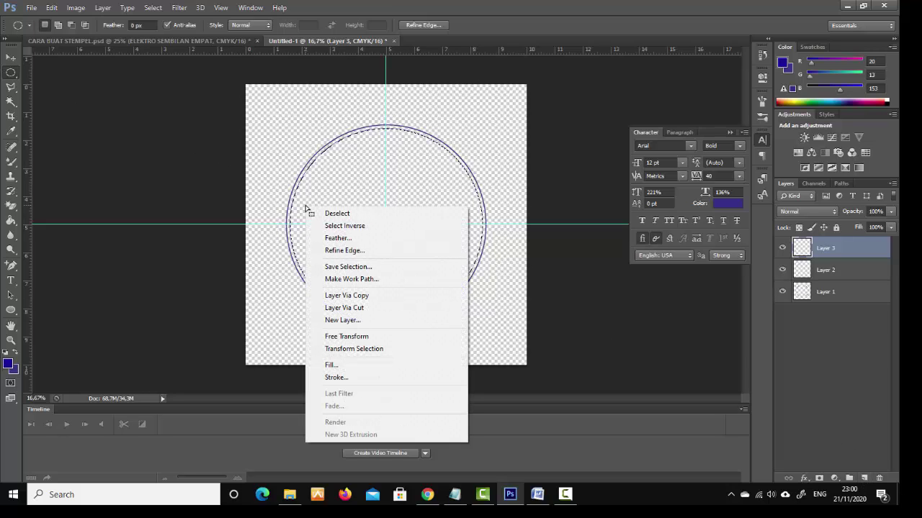
{"action": "left_click", "coordinate": [377, 350]}
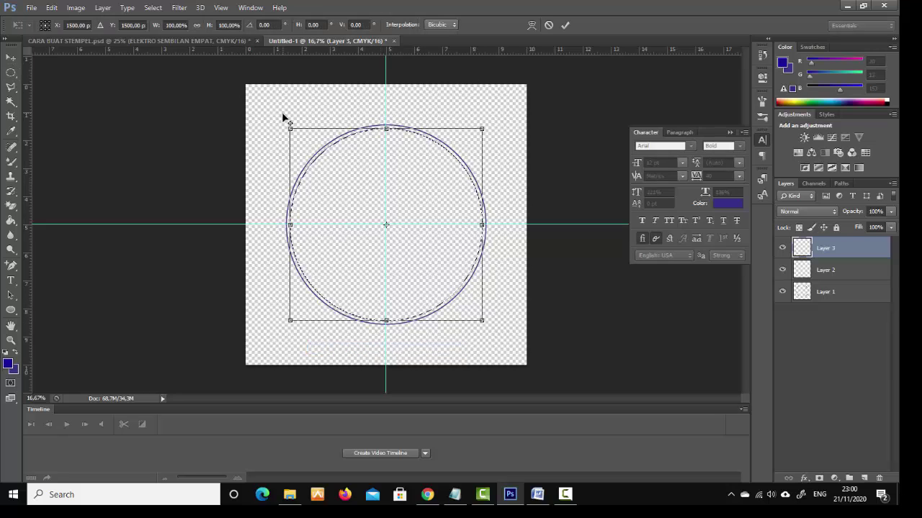
{"action": "left_click_drag", "start_coordinate": [290, 128], "coordinate": [324, 160]}
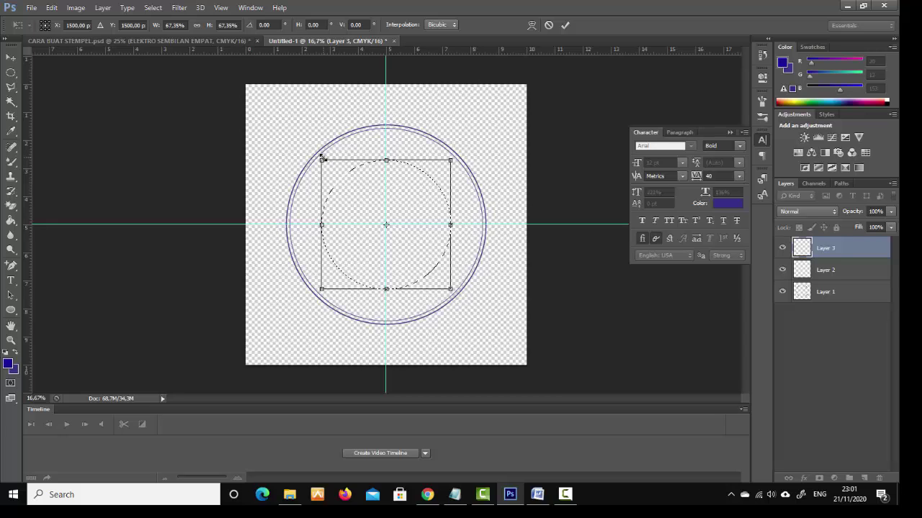
{"action": "left_click_drag", "start_coordinate": [322, 156], "coordinate": [325, 161]}
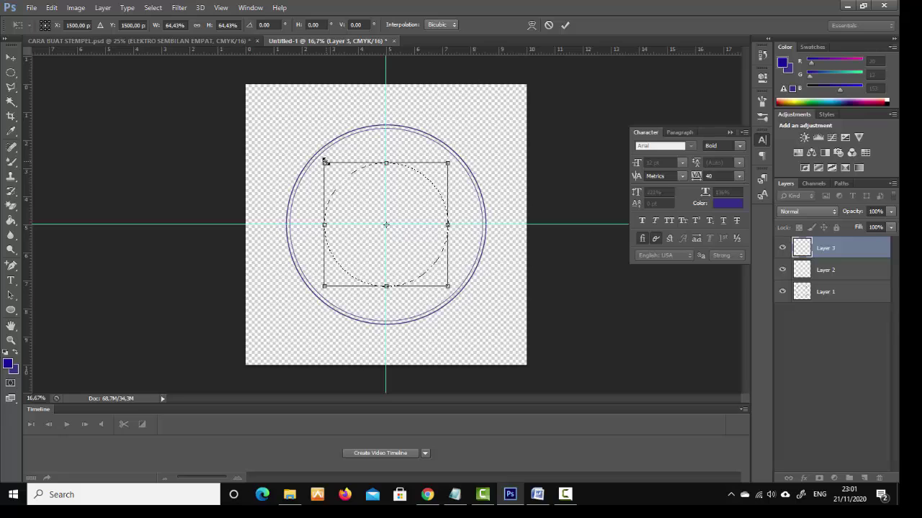
{"action": "left_click", "coordinate": [564, 25]}
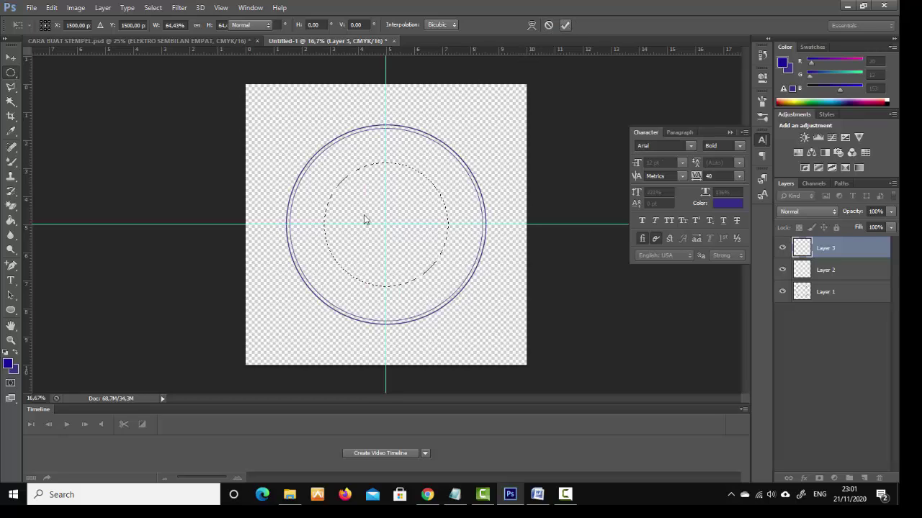
Stroke the inner circular selection on the third layer with a 10 px centered dark blue line
{"action": "right_click", "coordinate": [364, 214]}
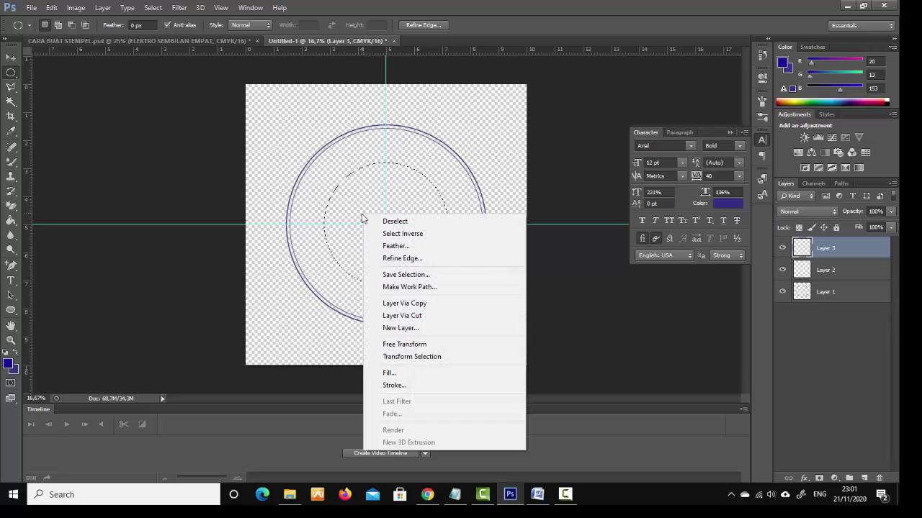
{"action": "left_click", "coordinate": [395, 386]}
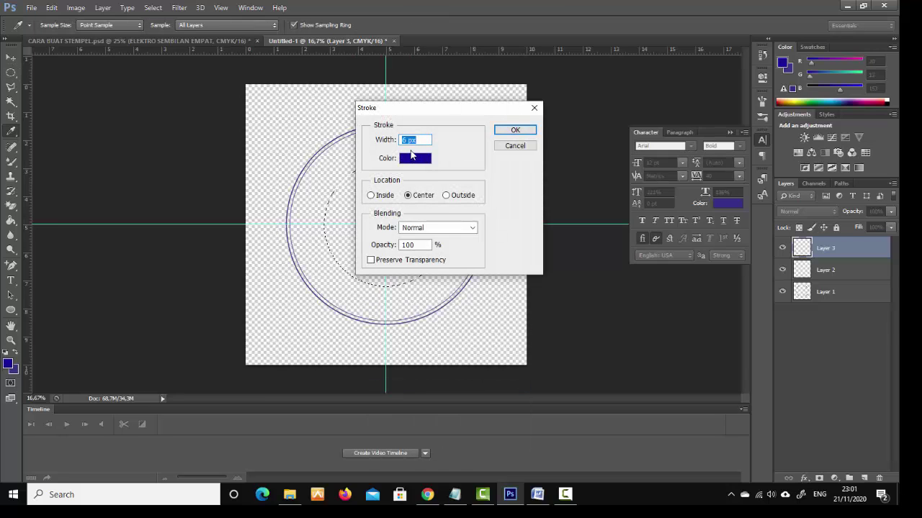
{"action": "type", "text": "10"}
{"action": "left_click", "coordinate": [520, 133]}
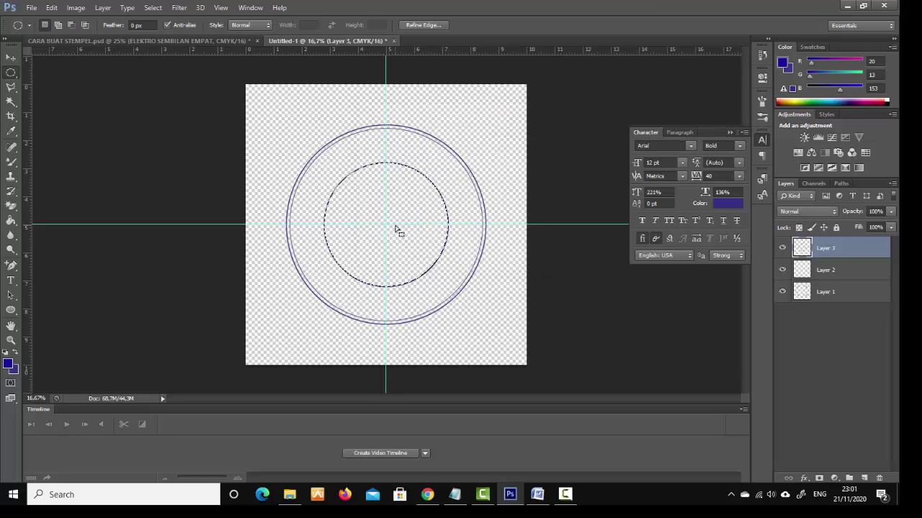
Add a fourth layer and enlarge the circular selection about its centre to about 109.5%, slightly outside the inner ring
{"action": "left_click", "coordinate": [865, 478]}
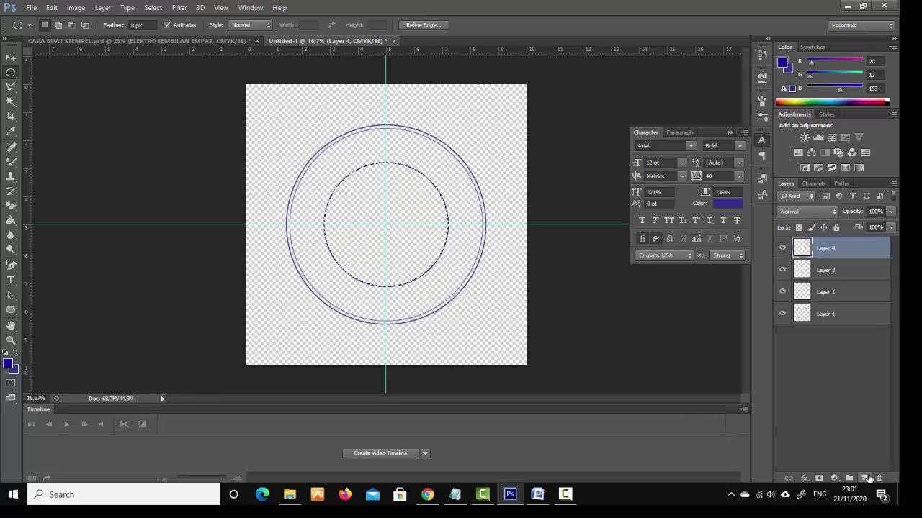
{"action": "right_click", "coordinate": [360, 197]}
{"action": "left_click", "coordinate": [421, 337]}
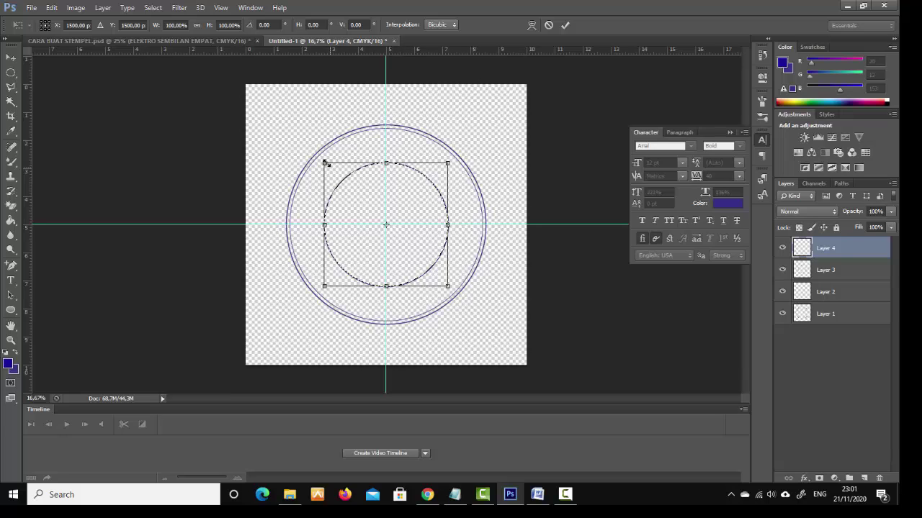
{"action": "left_click_drag", "start_coordinate": [325, 163], "coordinate": [321, 159]}
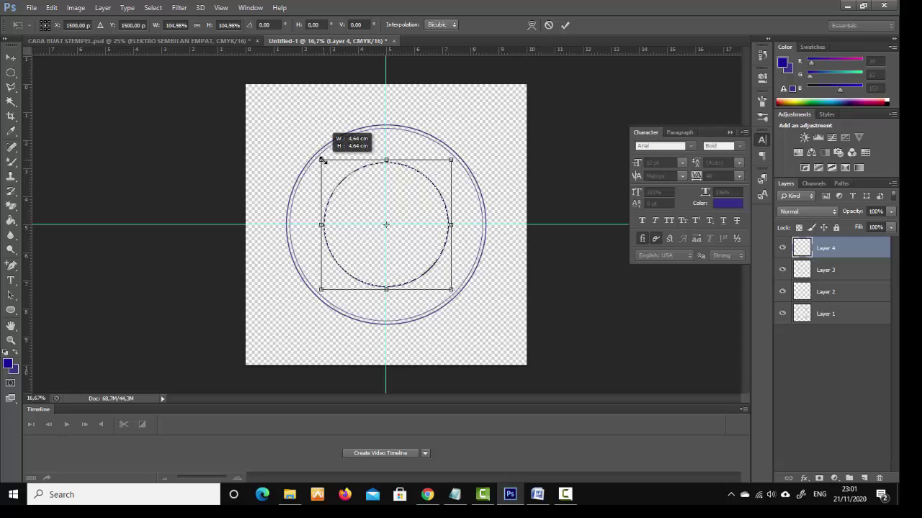
{"action": "left_click_drag", "start_coordinate": [321, 160], "coordinate": [320, 158]}
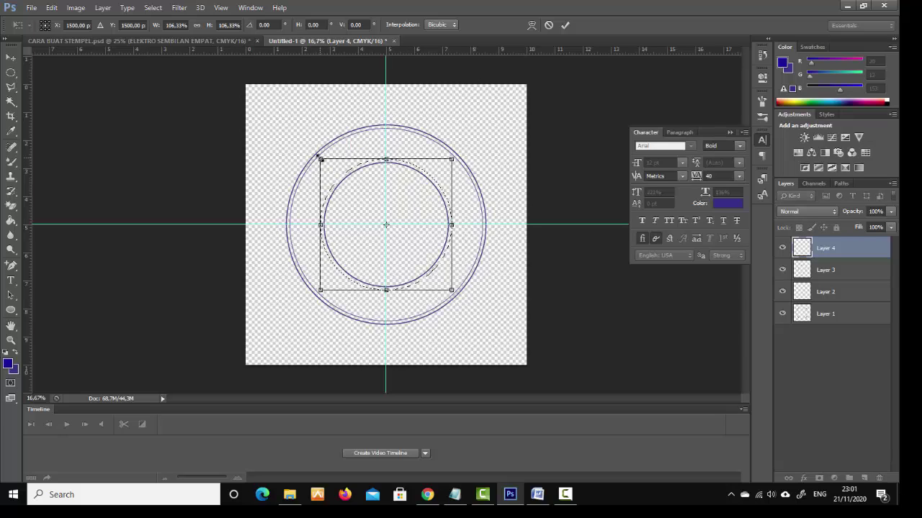
{"action": "left_click_drag", "start_coordinate": [317, 155], "coordinate": [316, 153]}
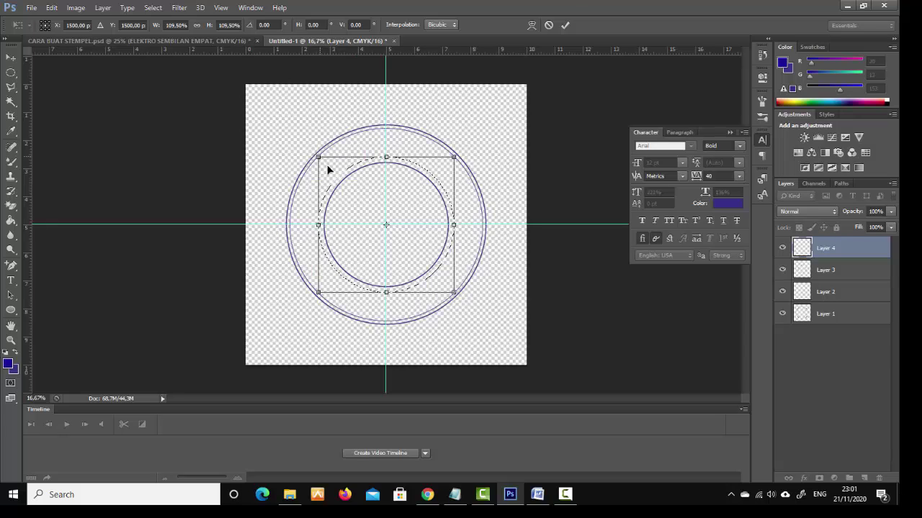
{"action": "left_click", "coordinate": [565, 26]}
Convert the enlarged circular selection into a work path with a tolerance of 2.0 pixels
{"action": "right_click", "coordinate": [416, 203]}
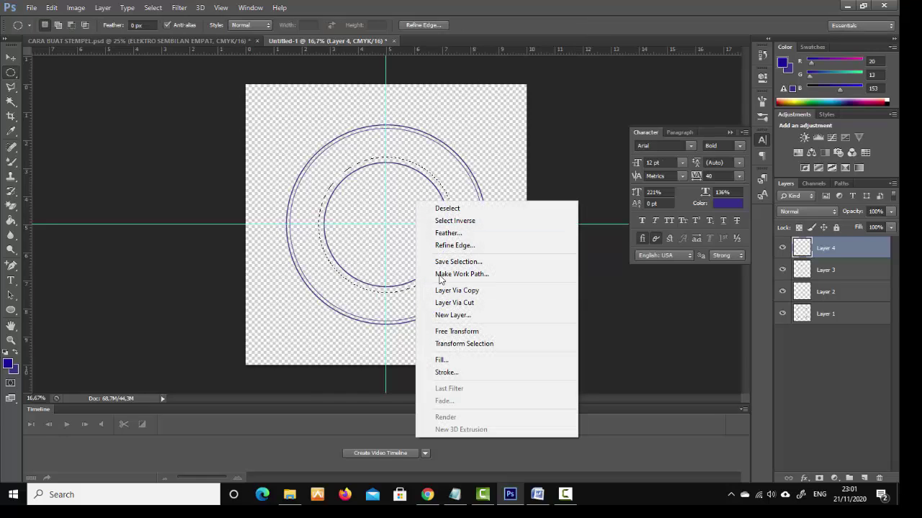
{"action": "left_click", "coordinate": [480, 275]}
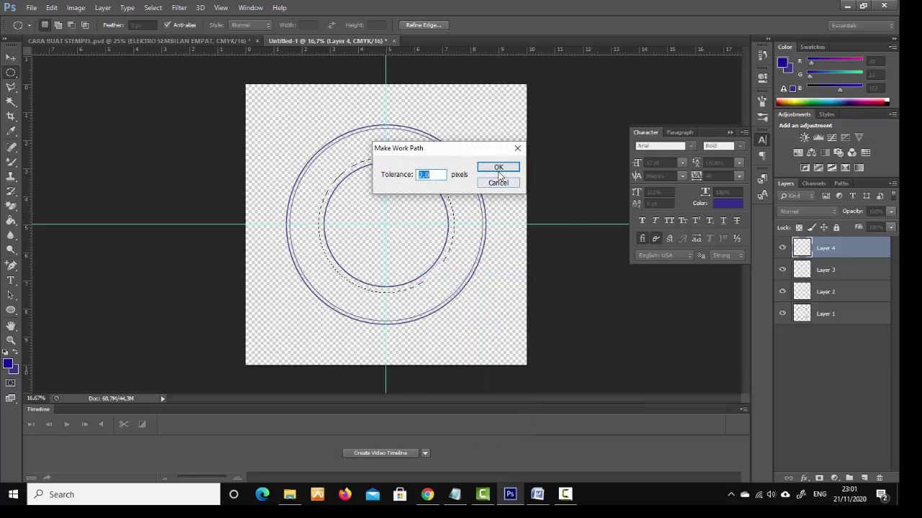
{"action": "left_click", "coordinate": [496, 167]}
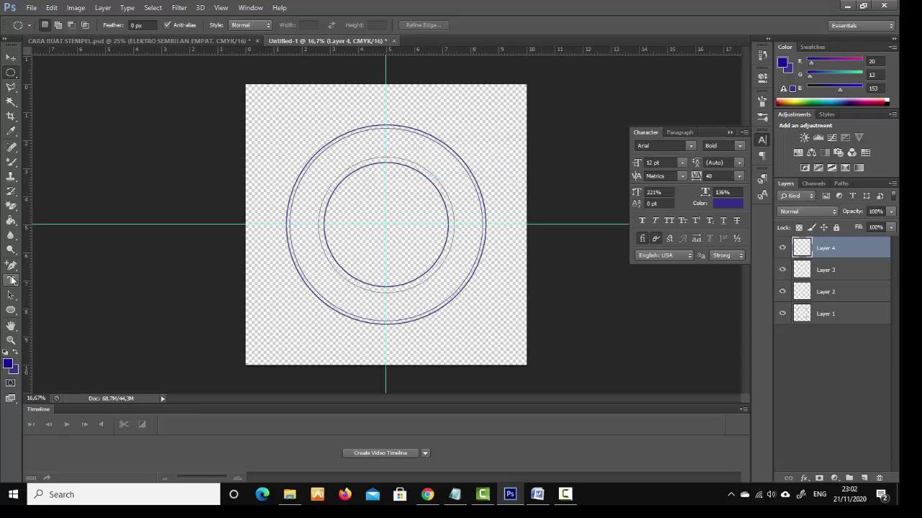
Add the horizontal text "ELEKTRO SEMBILAN EMPAT" along the upper part of the circular path
{"action": "left_click", "coordinate": [12, 281]}
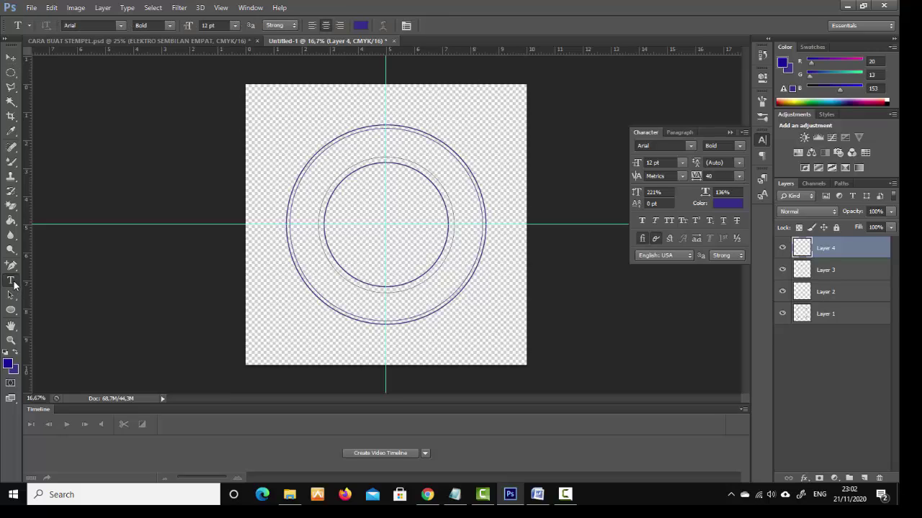
{"action": "right_click", "coordinate": [13, 285]}
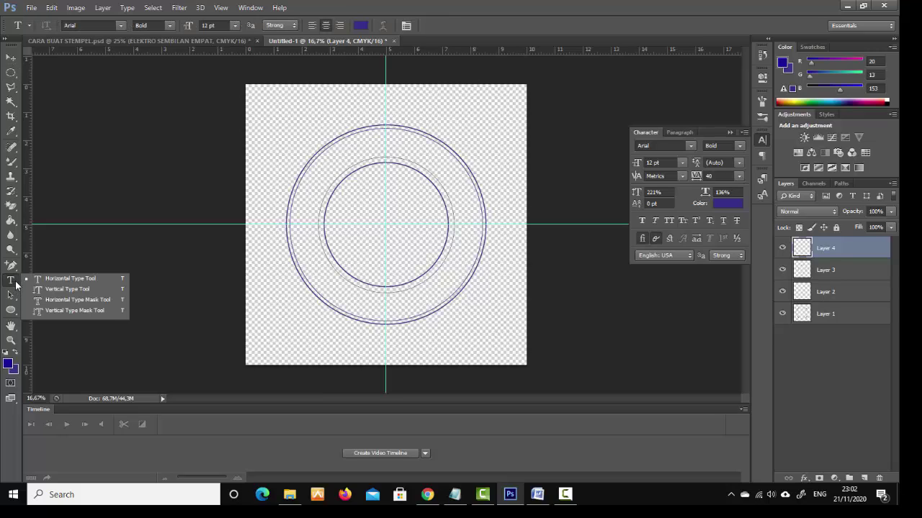
{"action": "left_click", "coordinate": [70, 280]}
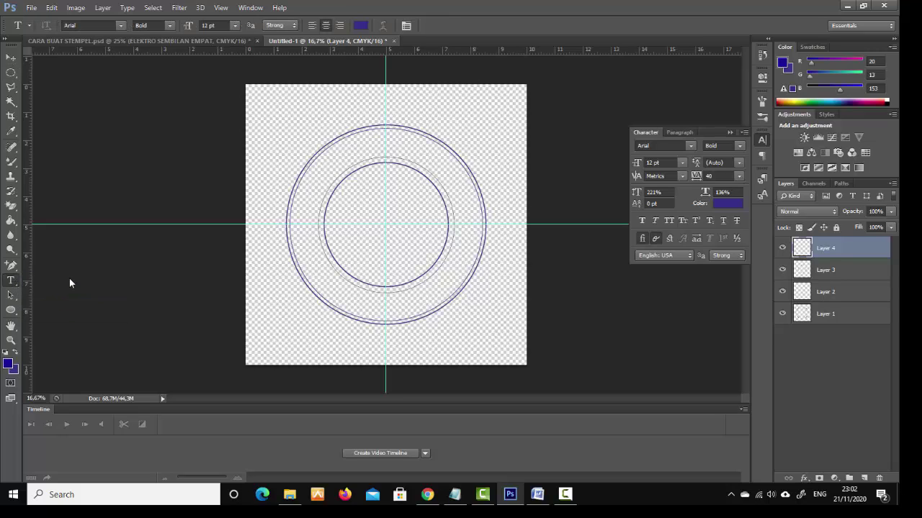
{"action": "left_click", "coordinate": [366, 148]}
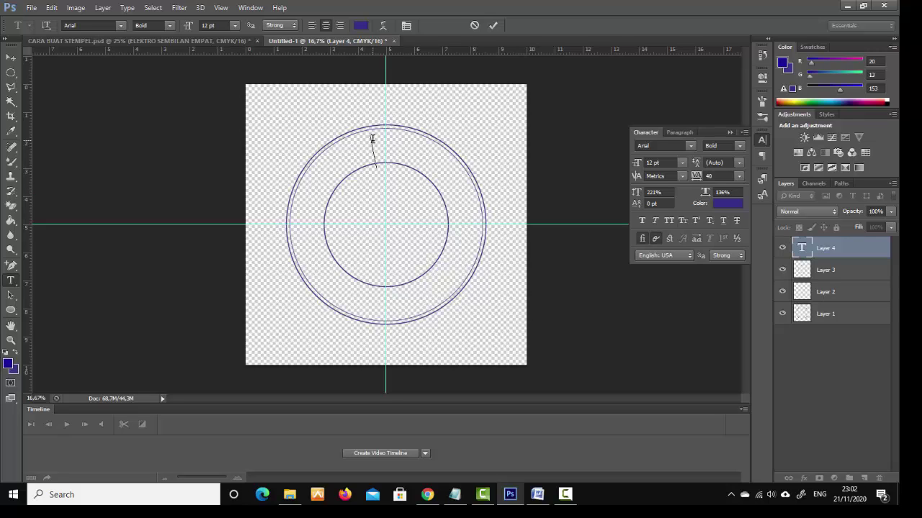
{"action": "type", "text": "ELE"}
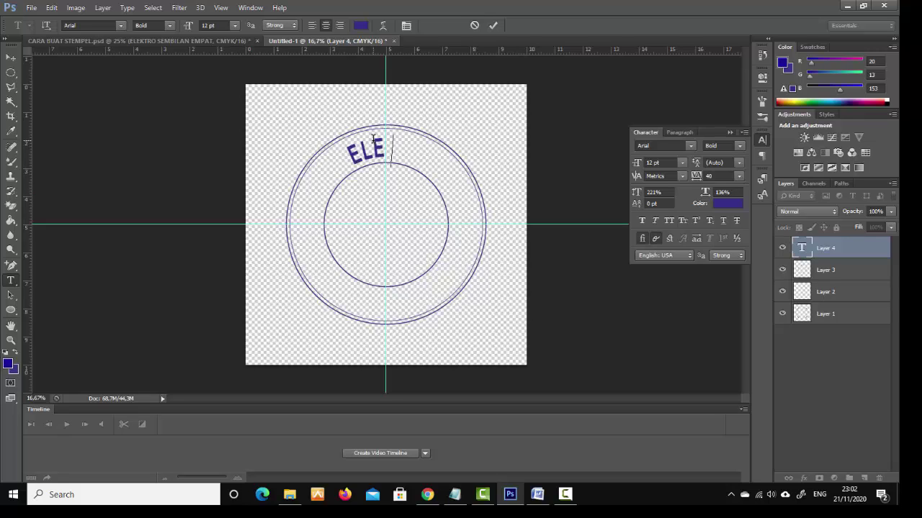
{"action": "type", "text": "KTRO"}
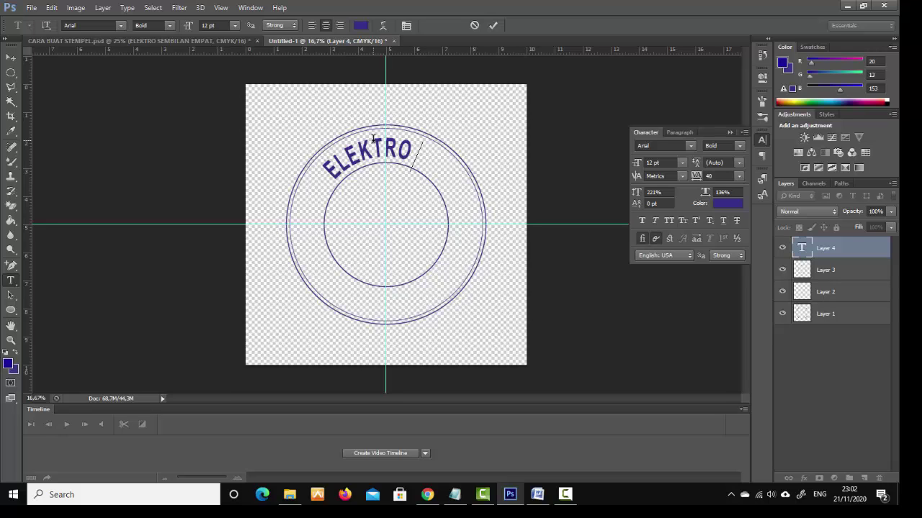
{"action": "type", "text": " SEMBILAN"}
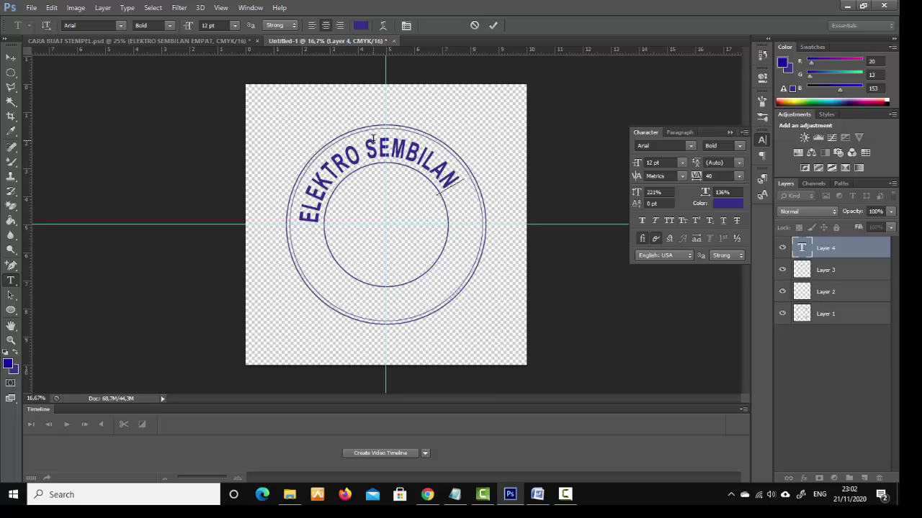
{"action": "type", "text": " EMPAT"}
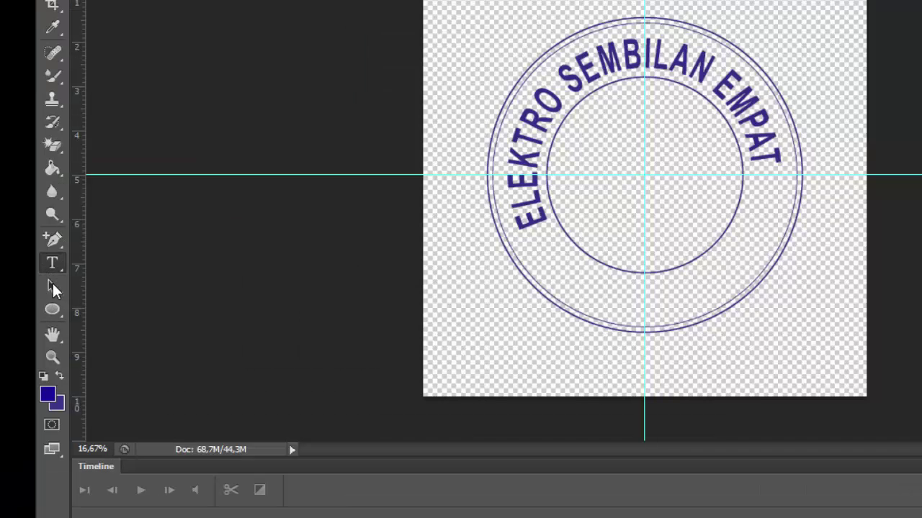
Shift the text's start and end points along the circular path with the Path Selection tool so the lettering arcs evenly over the top
{"action": "left_click", "coordinate": [53, 282]}
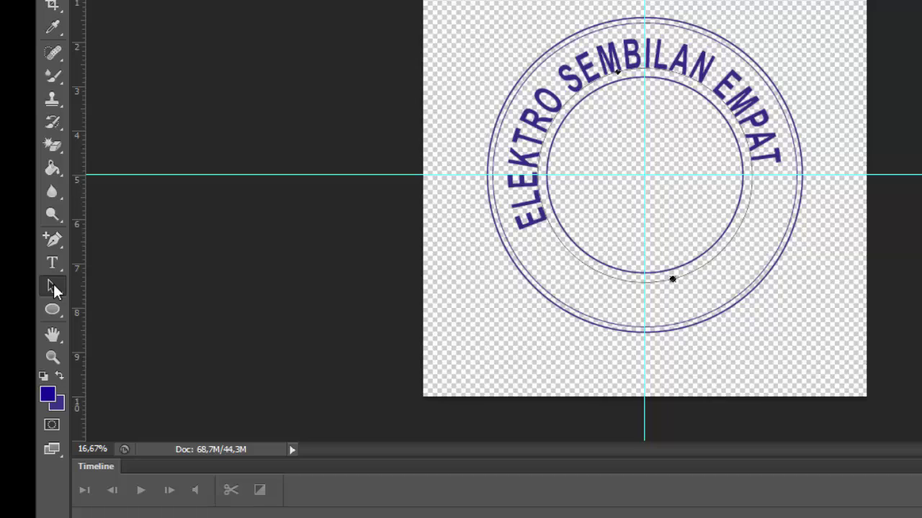
{"action": "right_click", "coordinate": [60, 290]}
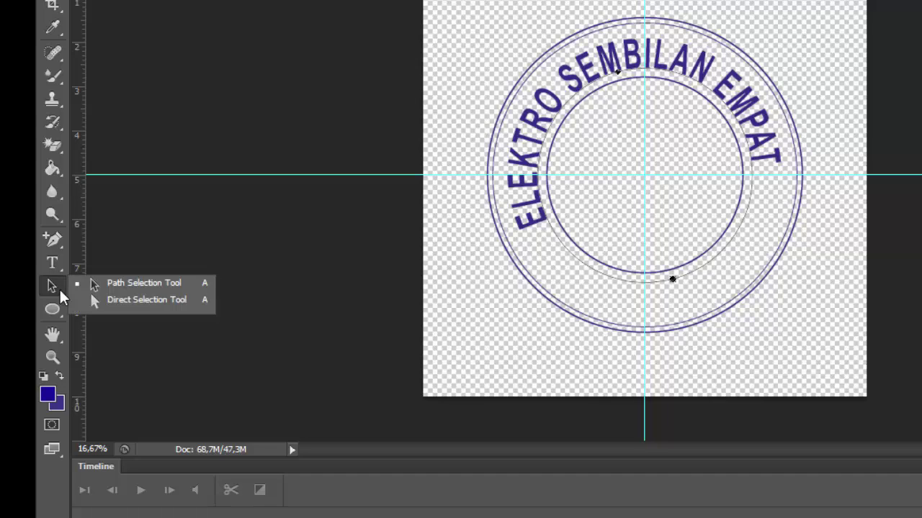
{"action": "left_click", "coordinate": [142, 285]}
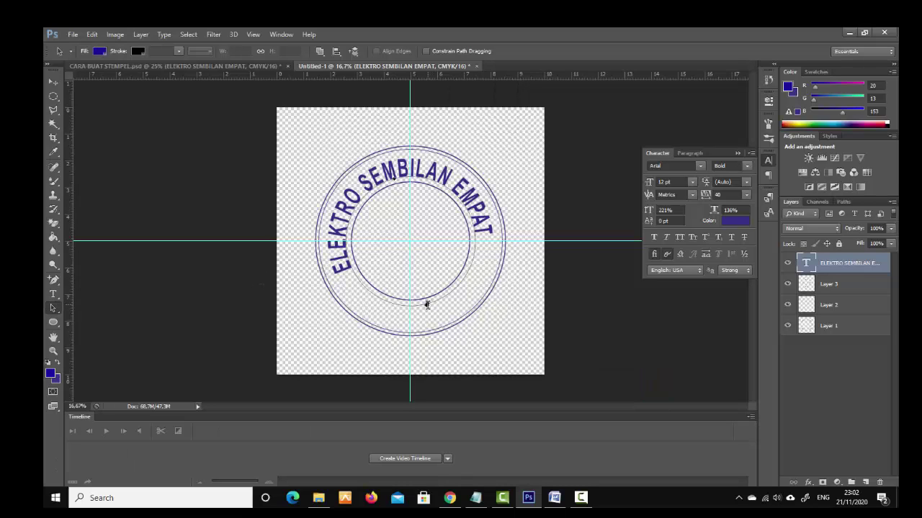
{"action": "left_click_drag", "start_coordinate": [427, 306], "coordinate": [448, 176]}
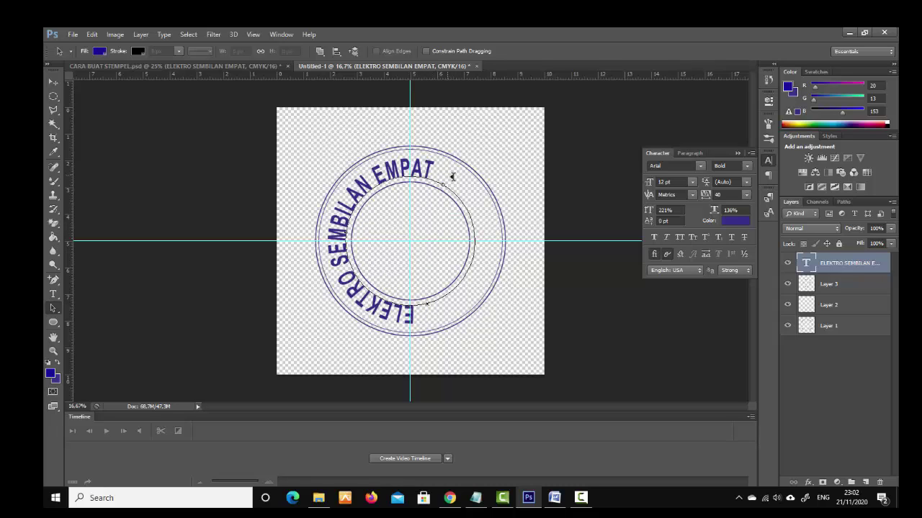
{"action": "left_click_drag", "start_coordinate": [489, 197], "coordinate": [517, 323]}
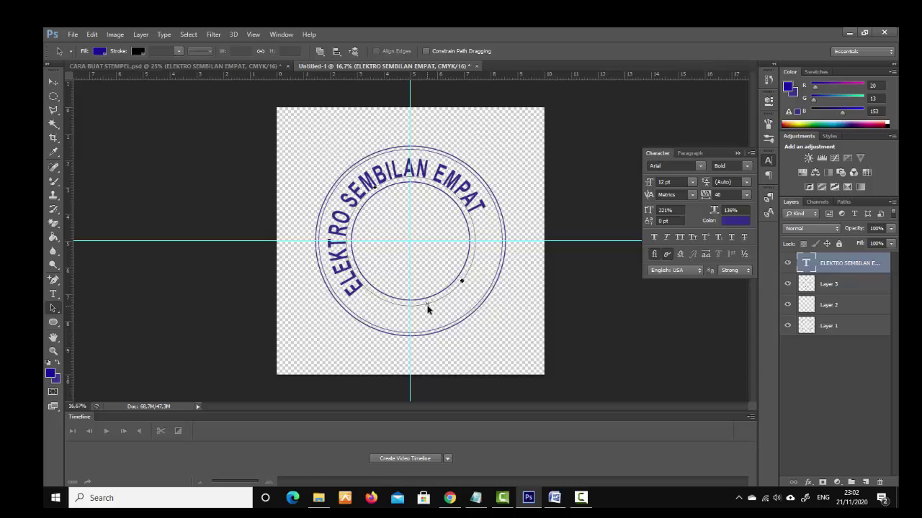
{"action": "left_click_drag", "start_coordinate": [428, 304], "coordinate": [385, 298]}
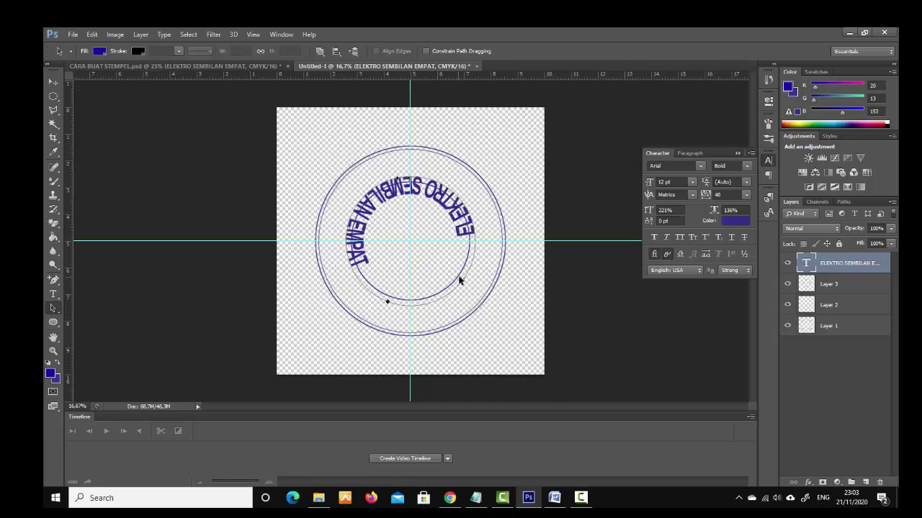
{"action": "left_click_drag", "start_coordinate": [461, 281], "coordinate": [442, 331]}
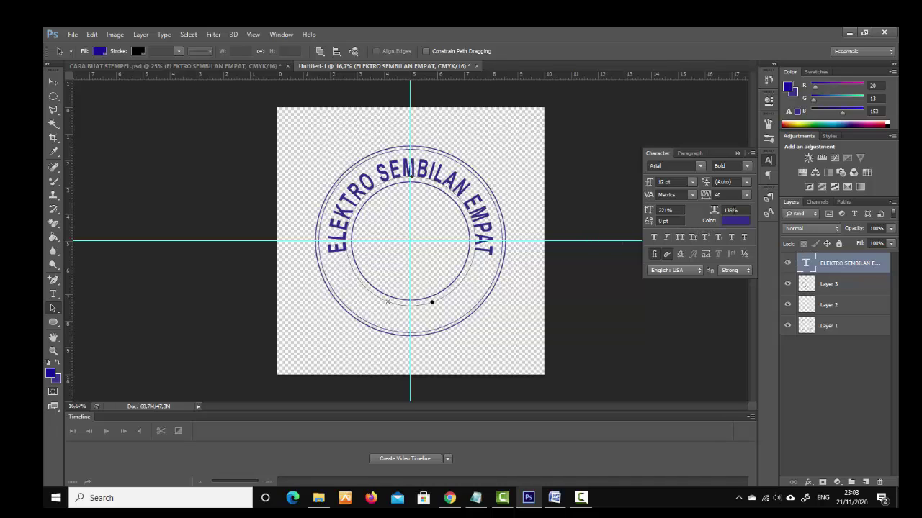
Reduce the horizontal scale of the curved text to 119%
{"action": "left_click", "coordinate": [732, 210]}
{"action": "double_click", "coordinate": [732, 210]}
{"action": "key", "text": "Return"}
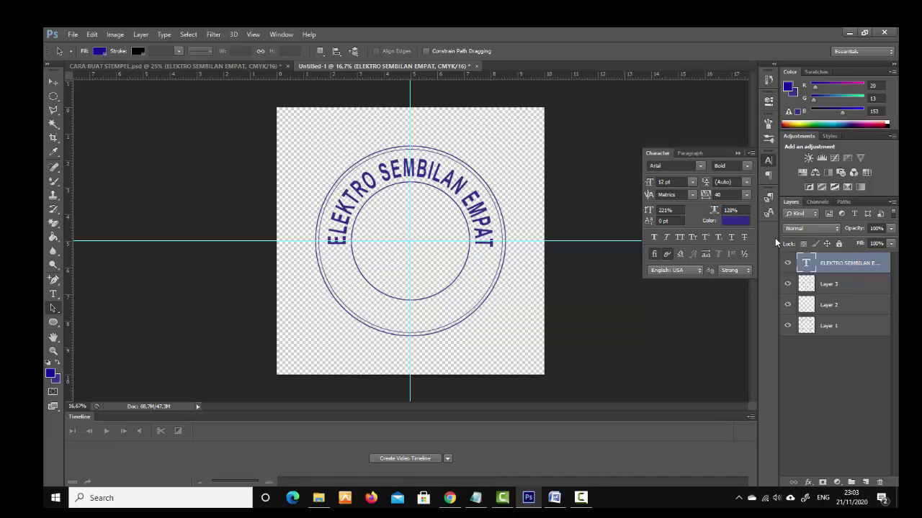
{"action": "left_click", "coordinate": [730, 210]}
{"action": "type", "text": "122"}
{"action": "key", "text": "Return"}
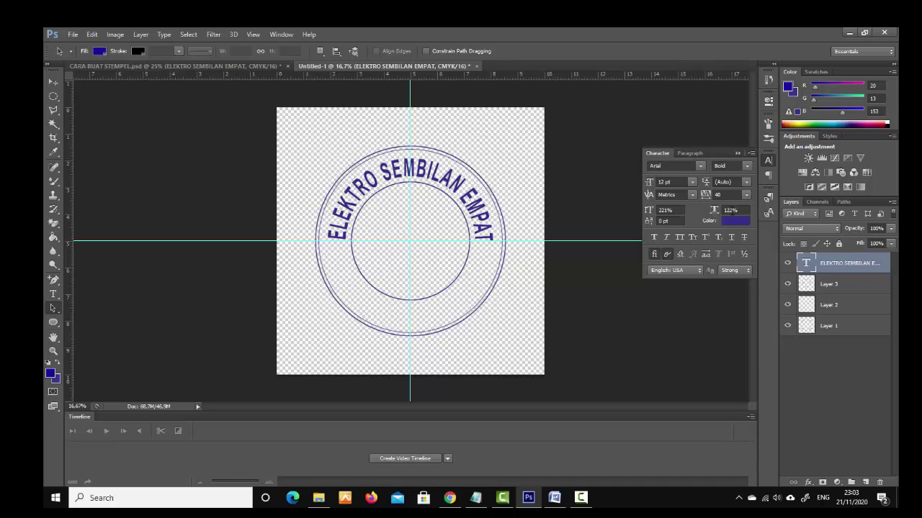
{"action": "left_click", "coordinate": [731, 211]}
{"action": "key", "text": "Return"}
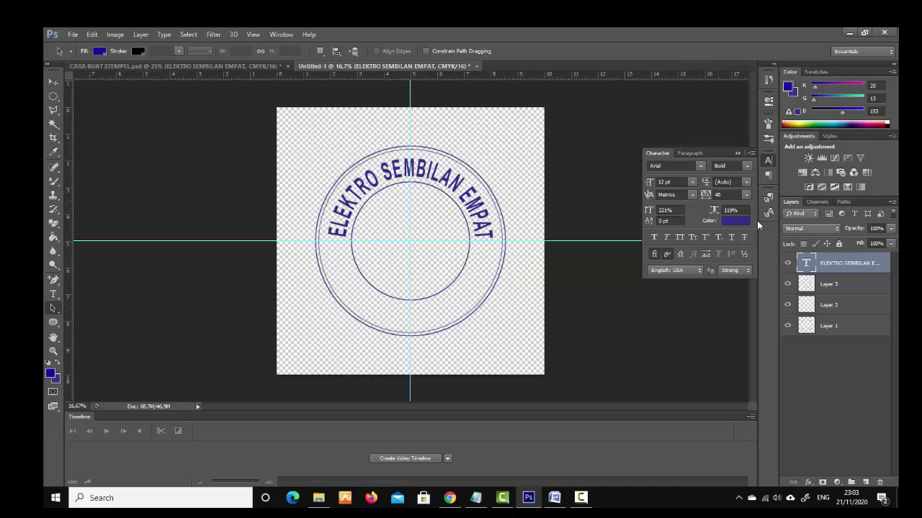
Increase the vertical scale of the curved text to 264% so the letters fill the band between the rings
{"action": "left_click", "coordinate": [670, 210]}
{"action": "type", "text": "125"}
{"action": "key", "text": "Return"}
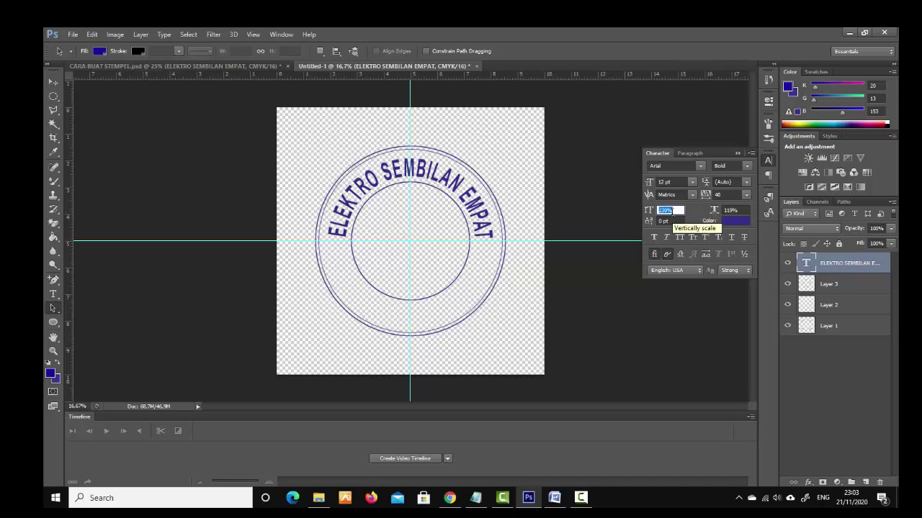
{"action": "left_click", "coordinate": [671, 210]}
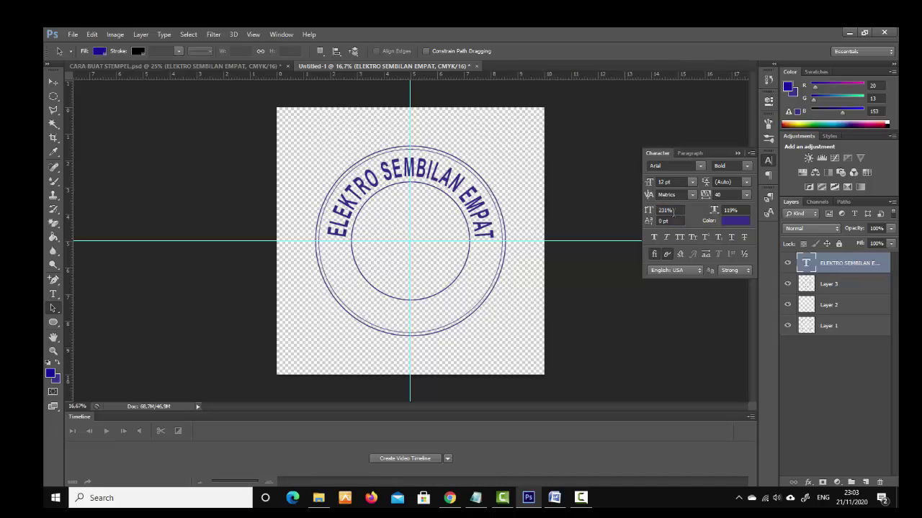
{"action": "left_click", "coordinate": [668, 210]}
{"action": "type", "text": "244"}
{"action": "key", "text": "Return"}
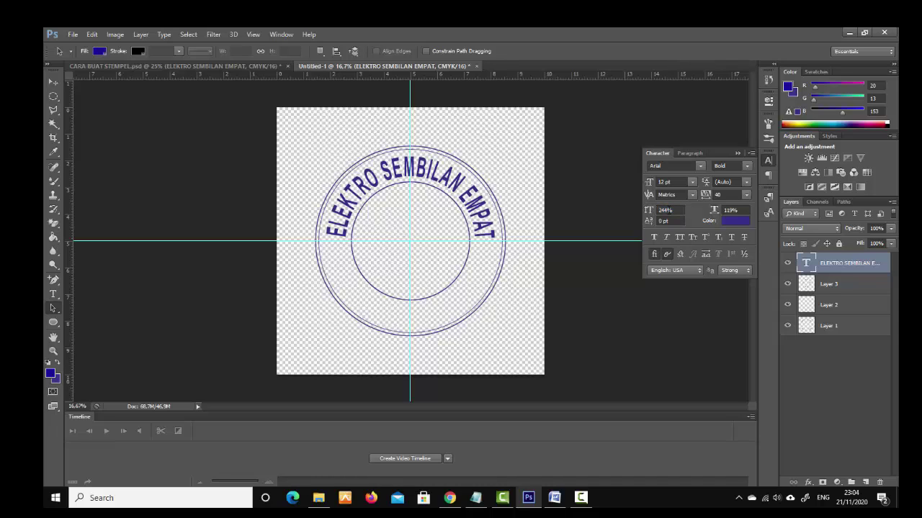
{"action": "left_click", "coordinate": [668, 210]}
{"action": "key", "text": "Return"}
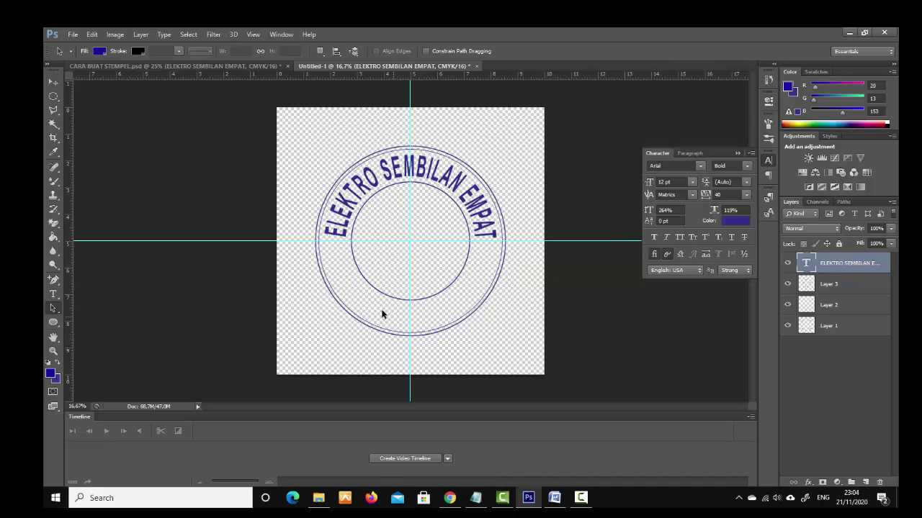
Add a new layer above the curved text and draw a circular selection over the lower part of the rings
{"action": "left_click", "coordinate": [866, 483]}
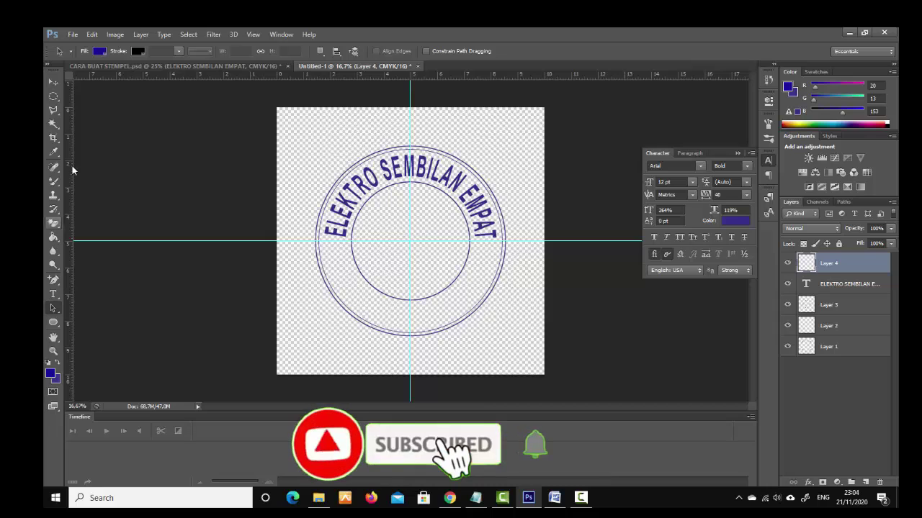
{"action": "left_click", "coordinate": [53, 96]}
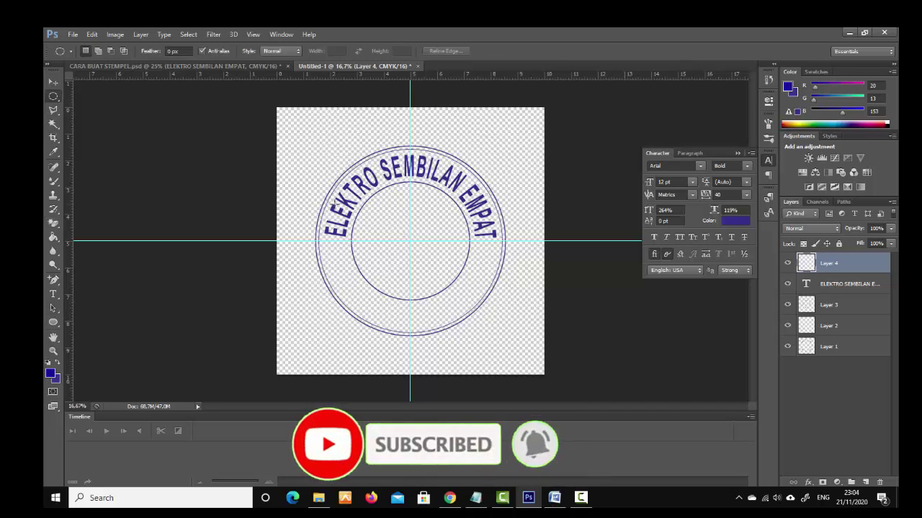
{"action": "left_click_drag", "start_coordinate": [329, 200], "coordinate": [526, 336]}
Transform the circular selection, centring it on the guide intersection and scaling it to about 125.57% so it sits just inside the outer rings
{"action": "right_click", "coordinate": [401, 265]}
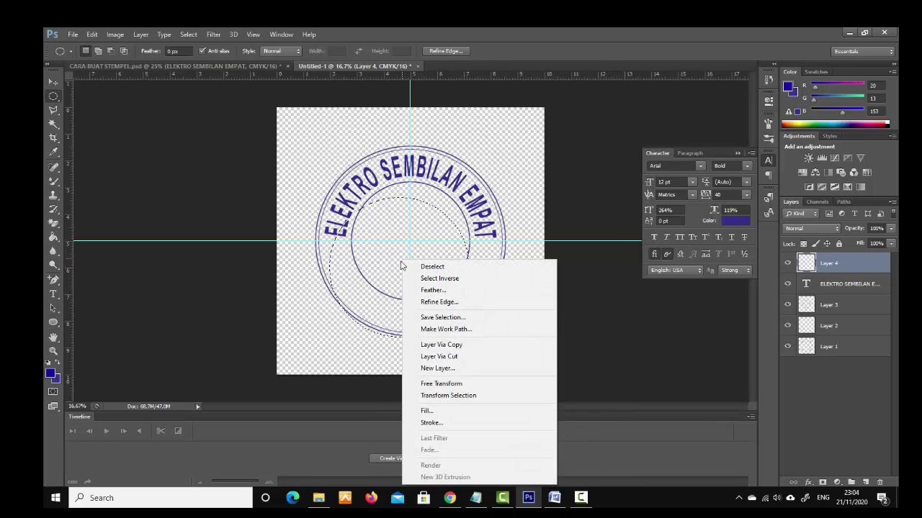
{"action": "left_click", "coordinate": [463, 396]}
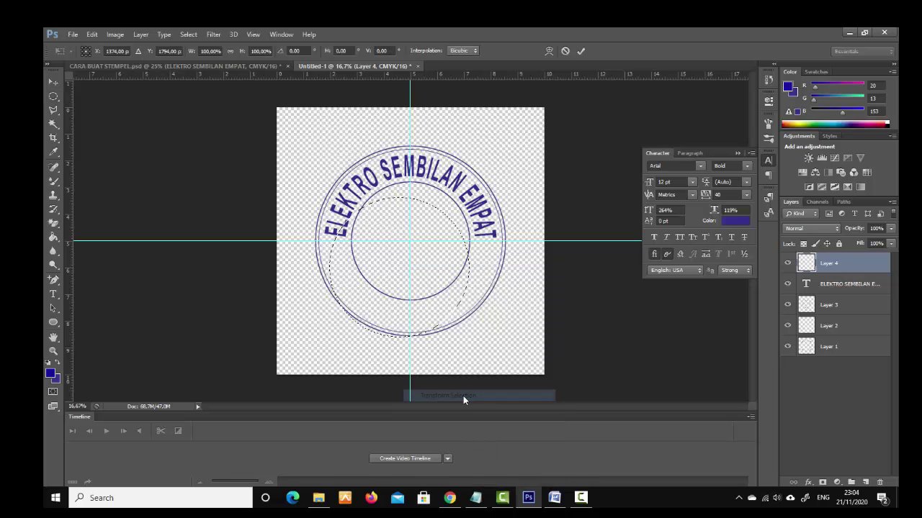
{"action": "left_click_drag", "start_coordinate": [393, 268], "coordinate": [407, 237]}
{"action": "left_click_drag", "start_coordinate": [437, 277], "coordinate": [429, 273]}
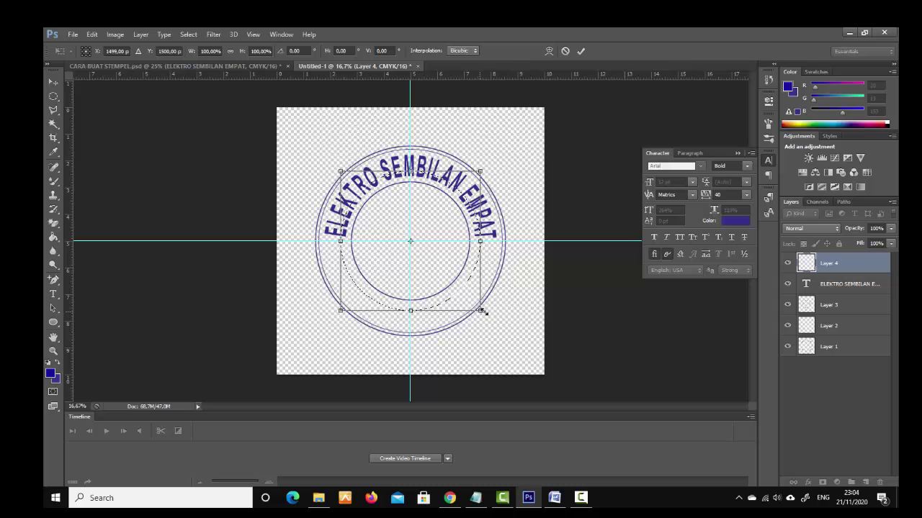
{"action": "left_click_drag", "start_coordinate": [482, 311], "coordinate": [502, 322]}
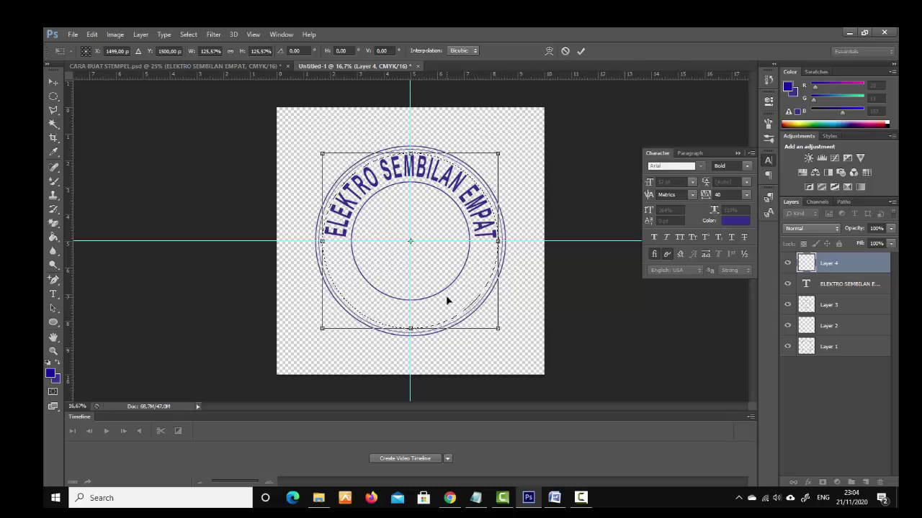
{"action": "left_click", "coordinate": [586, 51]}
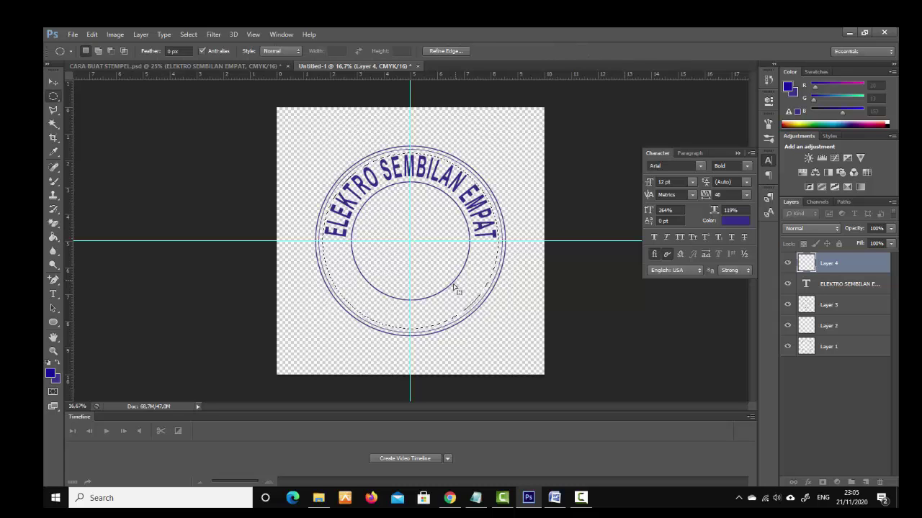
Convert the circular selection into a work path with a tolerance of 2.0 pixels
{"action": "right_click", "coordinate": [481, 261]}
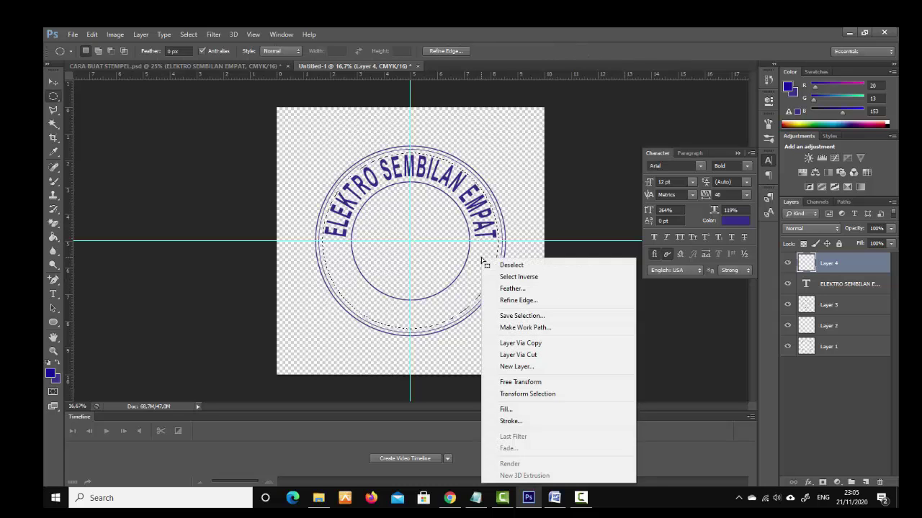
{"action": "left_click", "coordinate": [525, 328]}
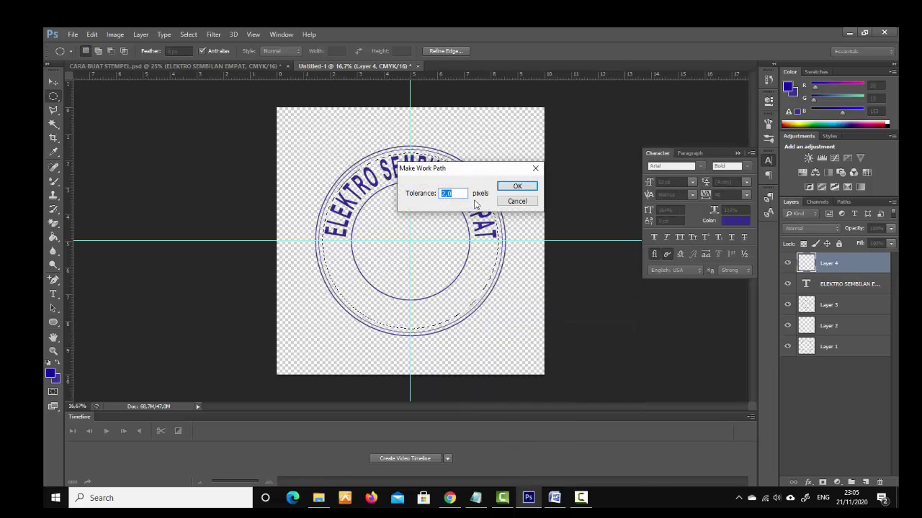
{"action": "left_click", "coordinate": [515, 187]}
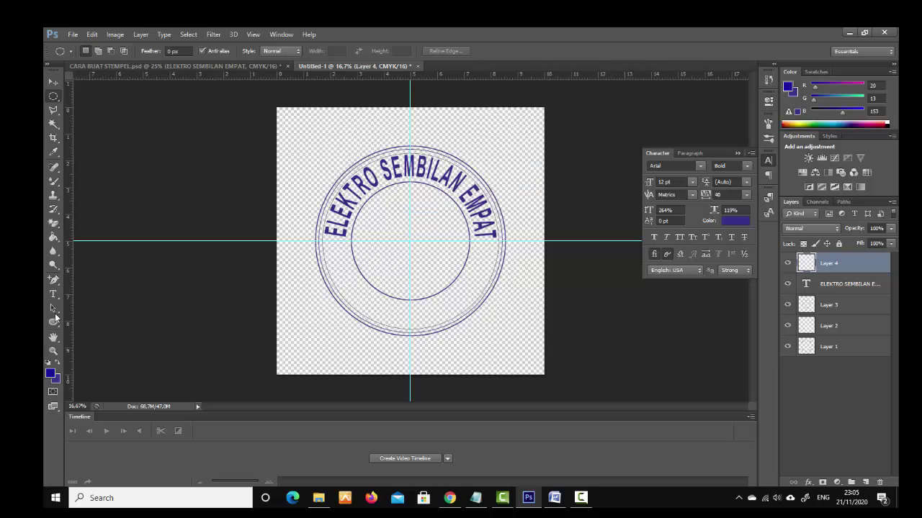
Start horizontal text at the bottom of the new circular path and enter "UMIVERSITAS"
{"action": "left_click", "coordinate": [55, 293]}
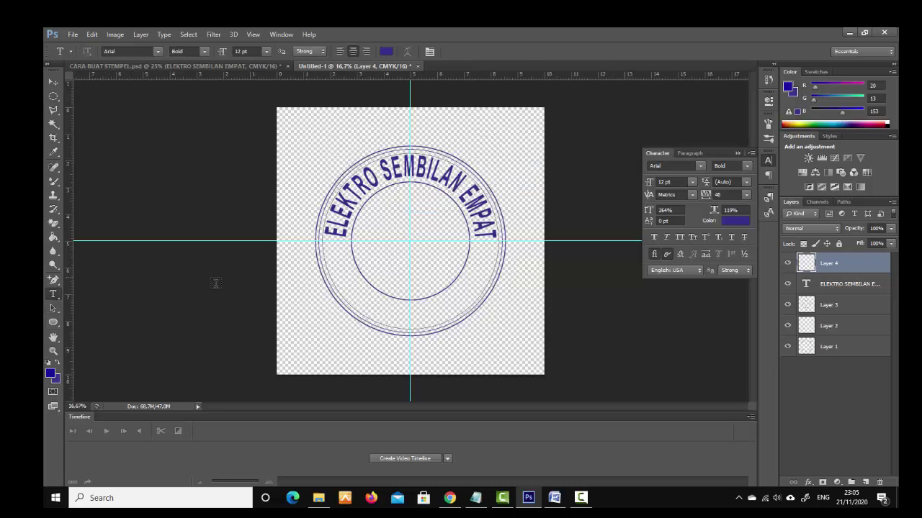
{"action": "left_click", "coordinate": [400, 327]}
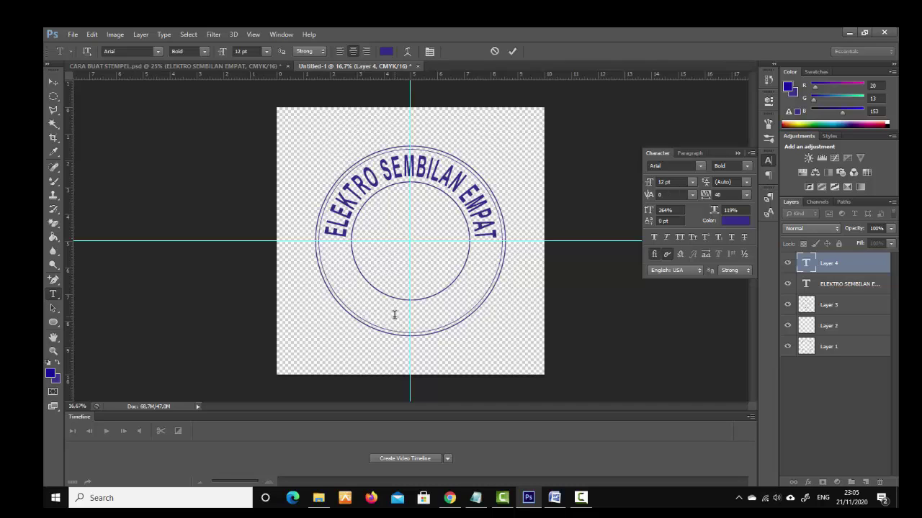
{"action": "type", "text": "U"}
{"action": "type", "text": "MI"}
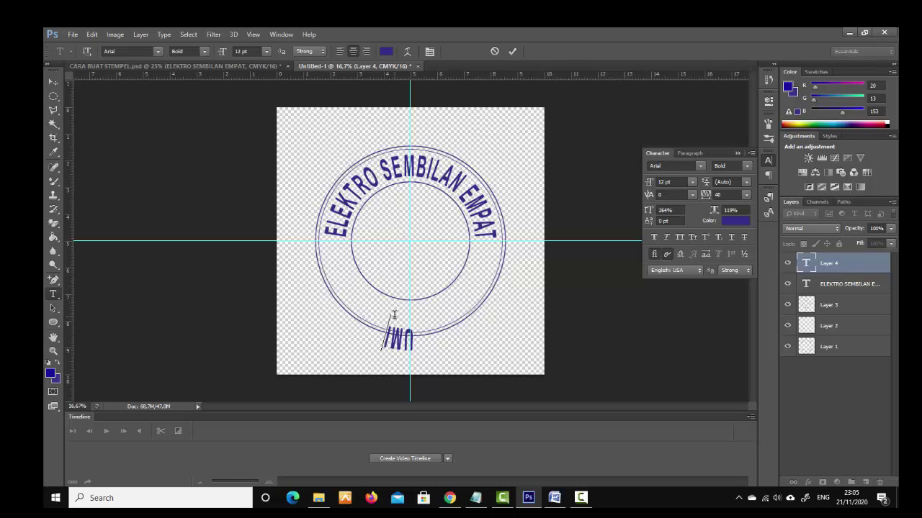
{"action": "type", "text": "VERSIT"}
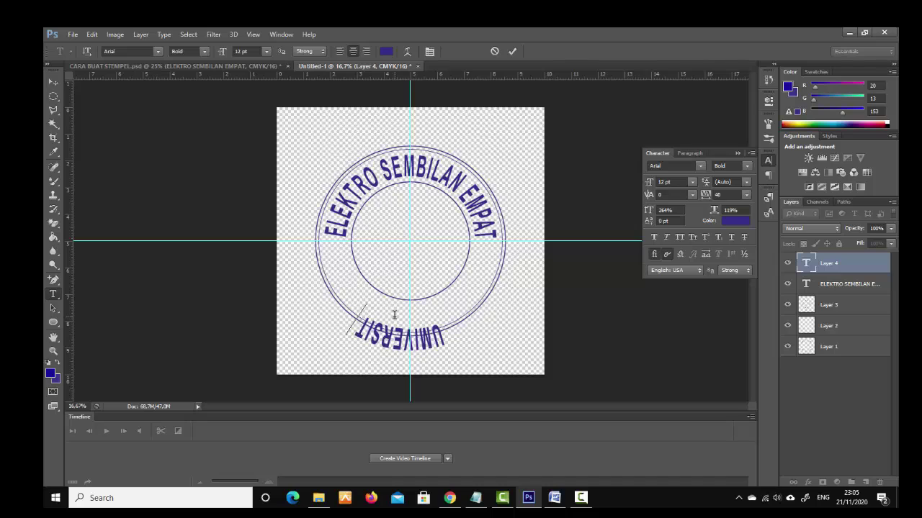
{"action": "type", "text": "AS"}
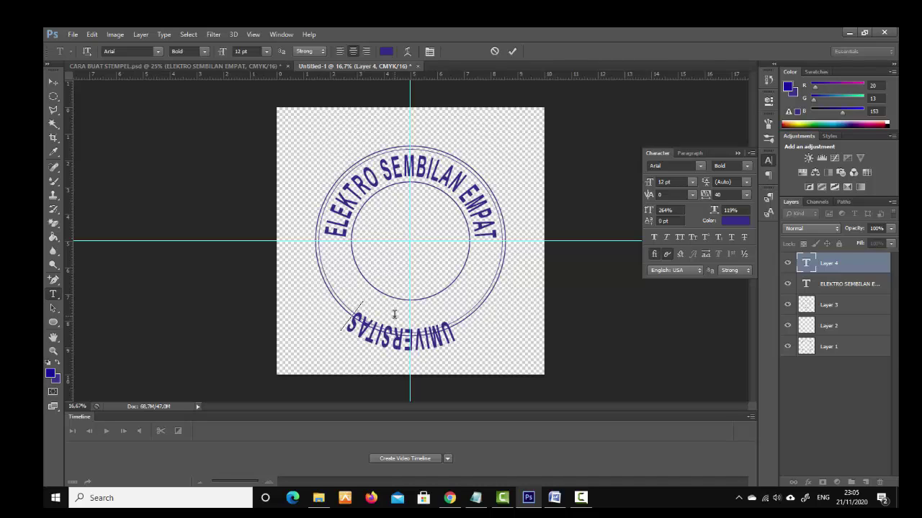
Correct the spelling of the lower text to "UNIVERSITAS"
{"action": "key", "text": "Left"}
{"action": "key", "text": "Delete"}
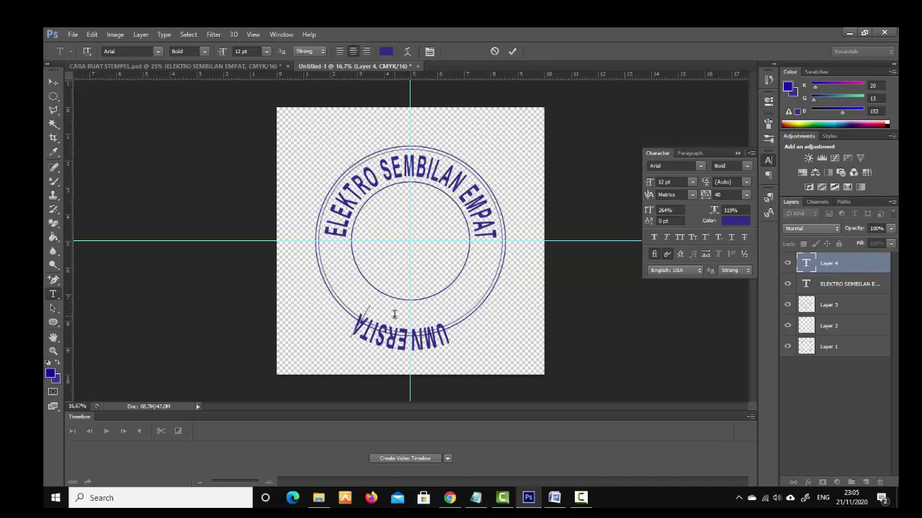
{"action": "key", "text": "Left"}
{"action": "key", "text": "Left"}
{"action": "key", "text": "Left"}
{"action": "key", "text": "BackSpace"}
{"action": "key", "text": "BackSpace"}
{"action": "key", "text": "BackSpace"}
{"action": "key", "text": "BackSpace"}
{"action": "key", "text": "BackSpace"}
{"action": "key", "text": "BackSpace"}
{"action": "key", "text": "BackSpace"}
{"action": "key", "text": "BackSpace"}
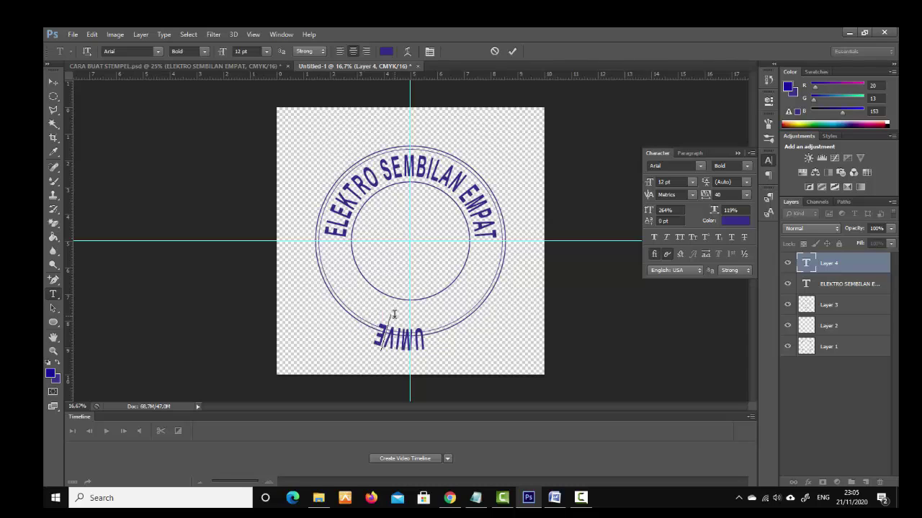
{"action": "key", "text": "BackSpace"}
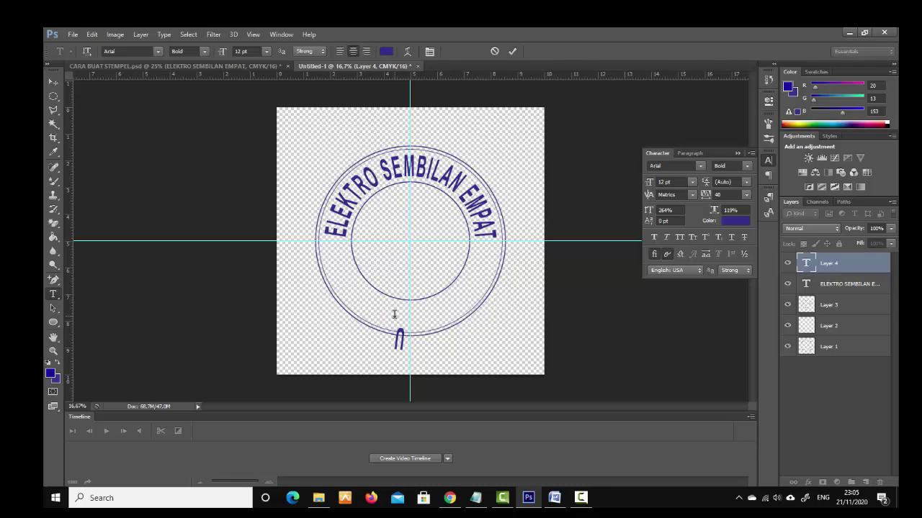
{"action": "type", "text": "NIVE"}
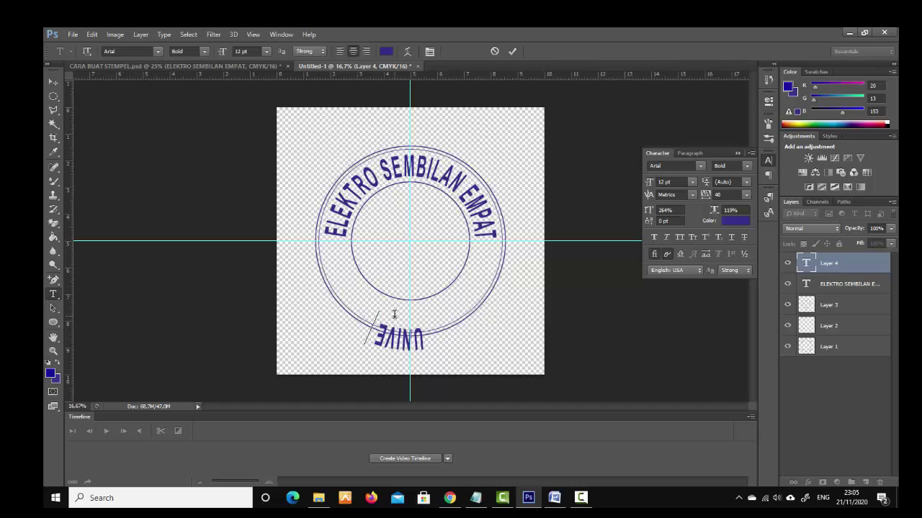
{"action": "type", "text": "RSITAS"}
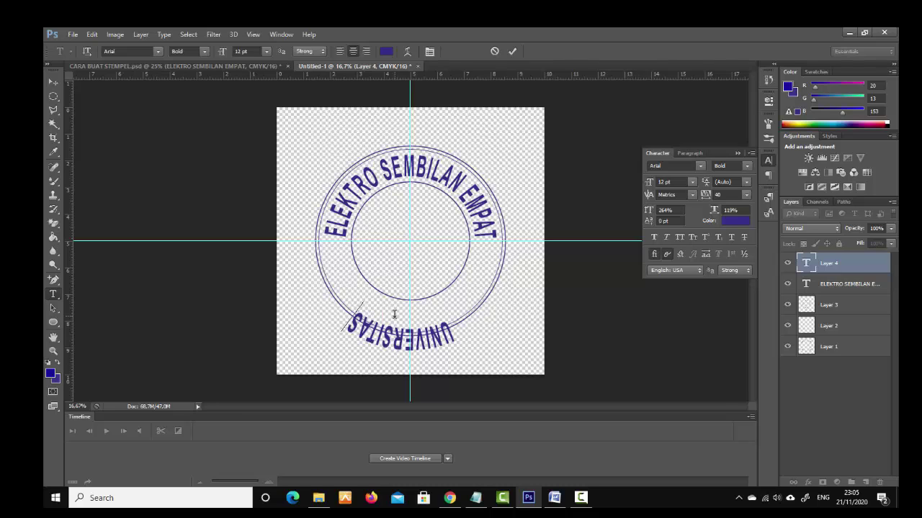
Extend the lower curved text to read "UNIVERSITAS NEGERI SURABAYA"
{"action": "type", "text": " NE"}
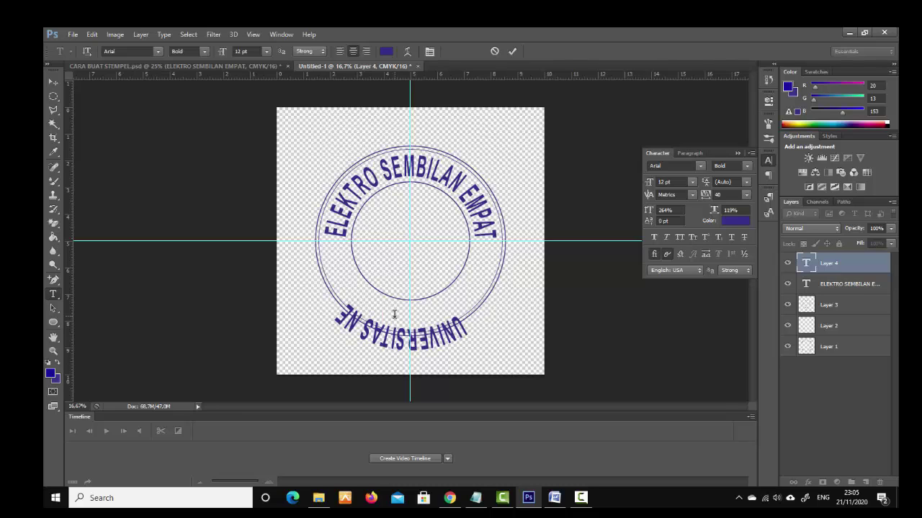
{"action": "type", "text": "GERI SUR"}
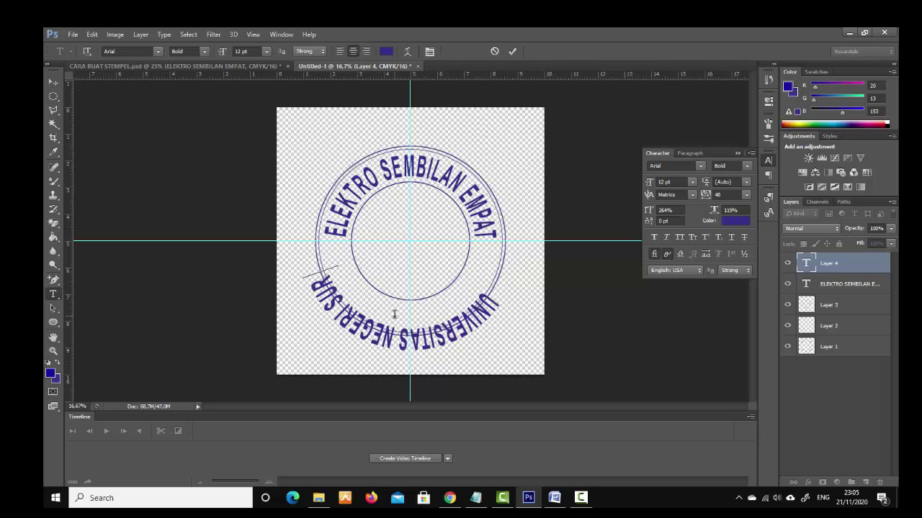
{"action": "type", "text": "ABAYA"}
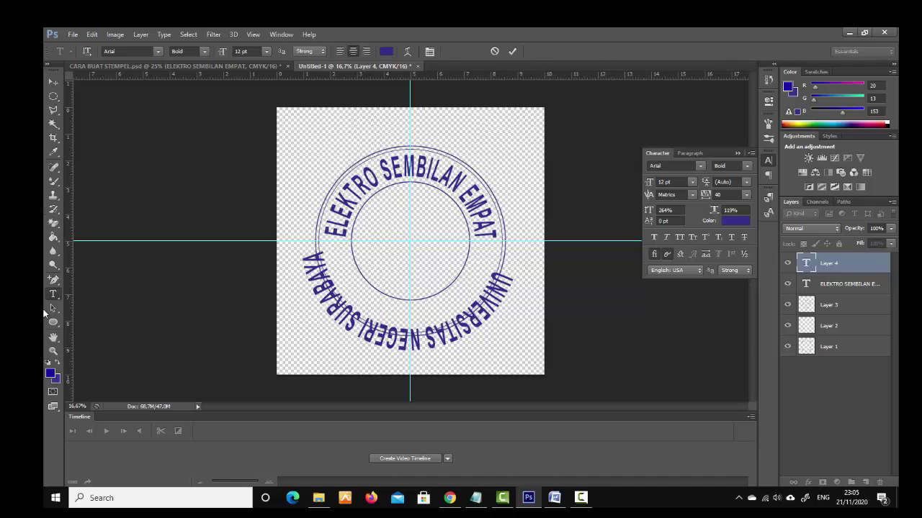
Flip the lower text to the inside of the circular path with the Path Selection tool and centre it on the vertical guide
{"action": "left_click", "coordinate": [51, 308]}
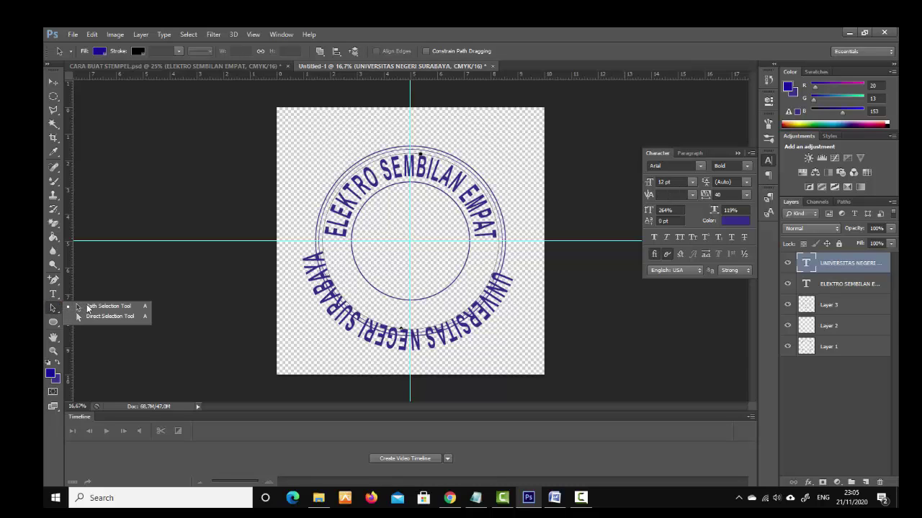
{"action": "left_click", "coordinate": [85, 307]}
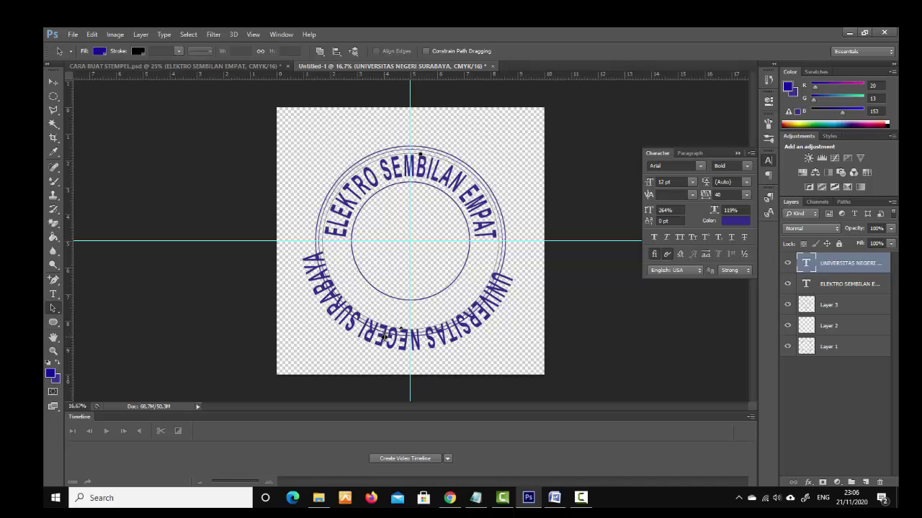
{"action": "left_click_drag", "start_coordinate": [385, 336], "coordinate": [386, 336]}
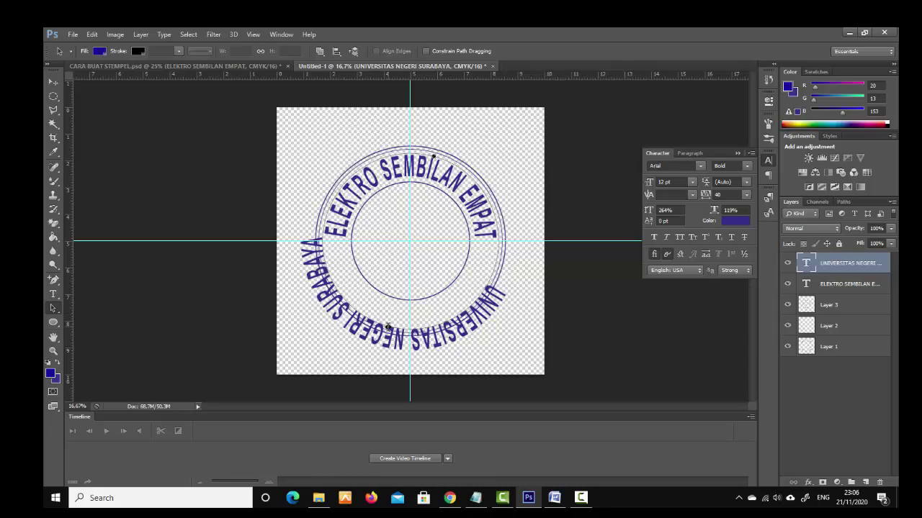
{"action": "left_click", "coordinate": [388, 327]}
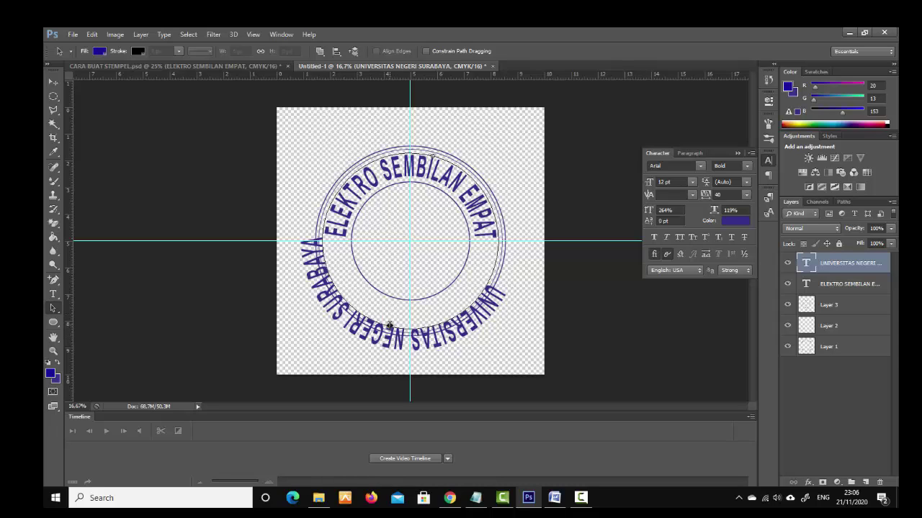
{"action": "left_click_drag", "start_coordinate": [389, 326], "coordinate": [411, 321]}
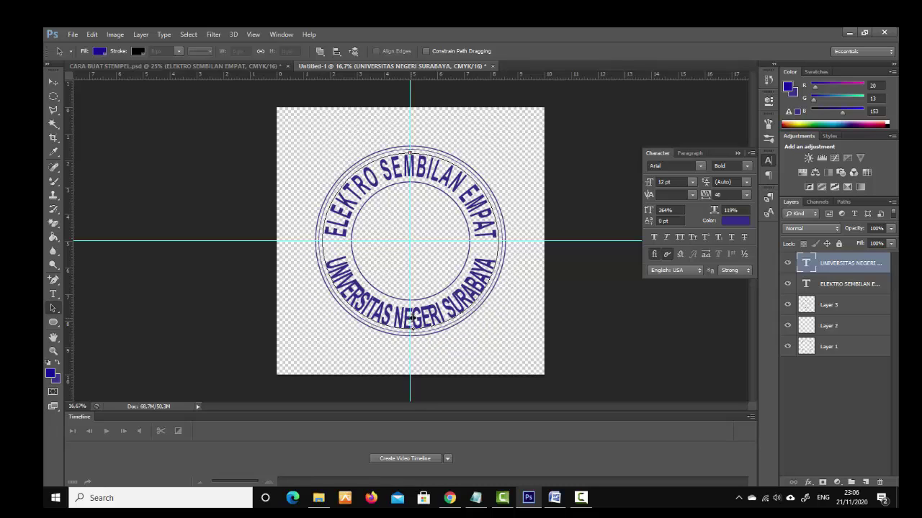
{"action": "left_click_drag", "start_coordinate": [411, 317], "coordinate": [410, 315]}
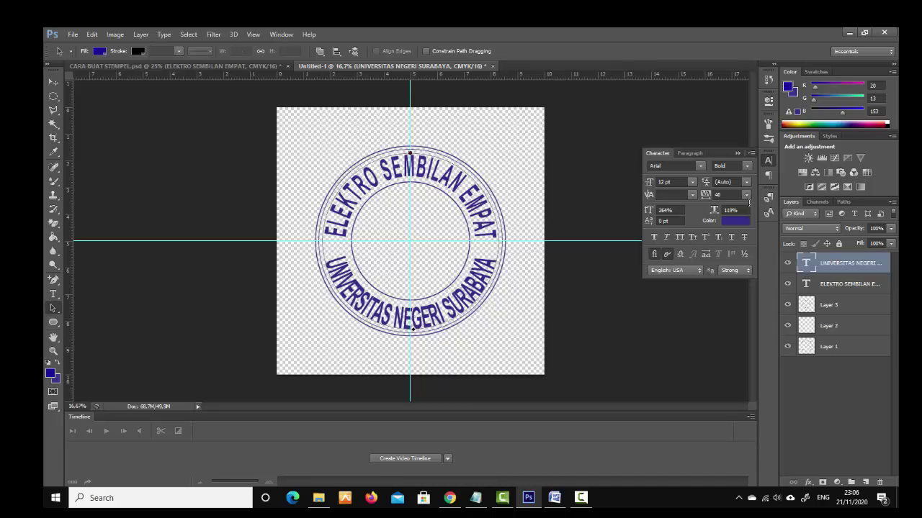
Increase the horizontal scale of the lower curved text to 136%
{"action": "left_click", "coordinate": [738, 210]}
{"action": "key", "text": "Up"}
{"action": "key", "text": "Up"}
{"action": "key", "text": "Up"}
{"action": "key", "text": "Up"}
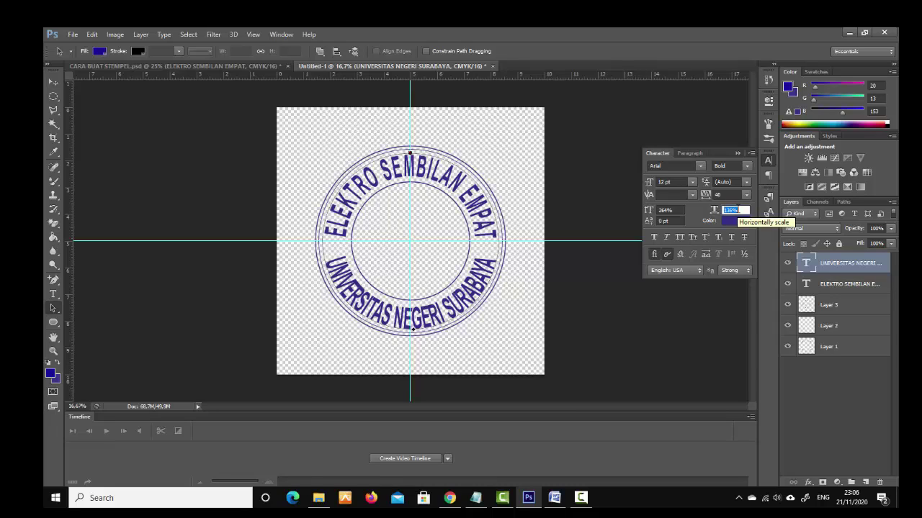
{"action": "key", "text": "Return"}
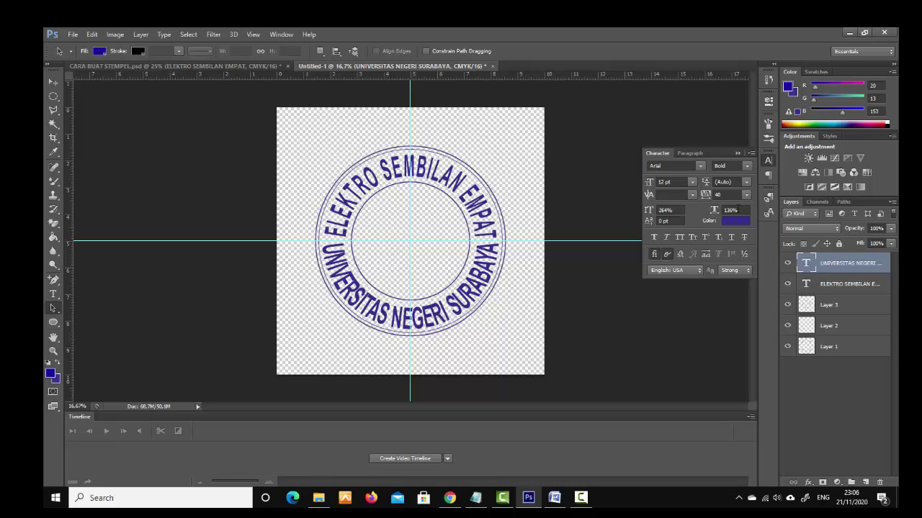
Try wider horizontal scales for the lower curved text, then settle on 137%
{"action": "left_click", "coordinate": [735, 209]}
{"action": "key", "text": "Up"}
{"action": "key", "text": "Up"}
{"action": "key", "text": "Up"}
{"action": "key", "text": "Up"}
{"action": "key", "text": "Up"}
{"action": "key", "text": "Up"}
{"action": "key", "text": "Up"}
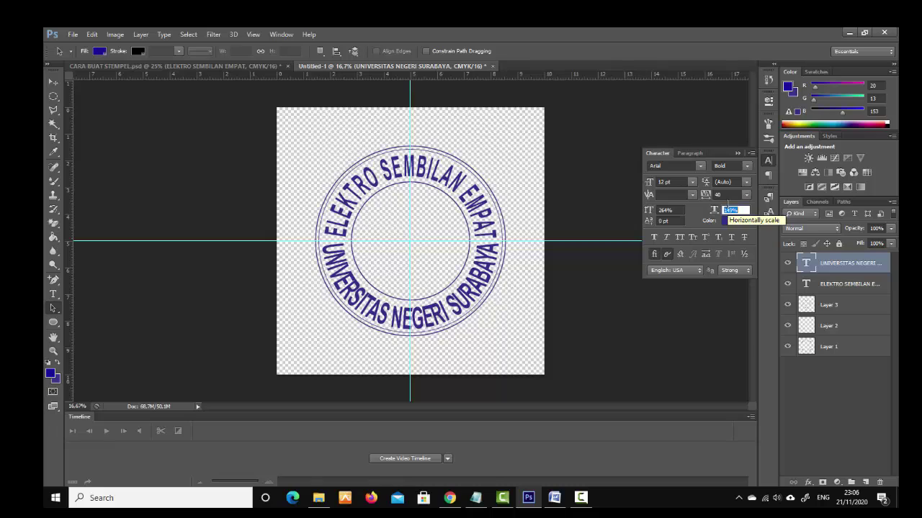
{"action": "key", "text": "Up"}
{"action": "key", "text": "Up"}
{"action": "key", "text": "Up"}
{"action": "key", "text": "Up"}
{"action": "key", "text": "Up"}
{"action": "key", "text": "Up"}
{"action": "key", "text": "Up"}
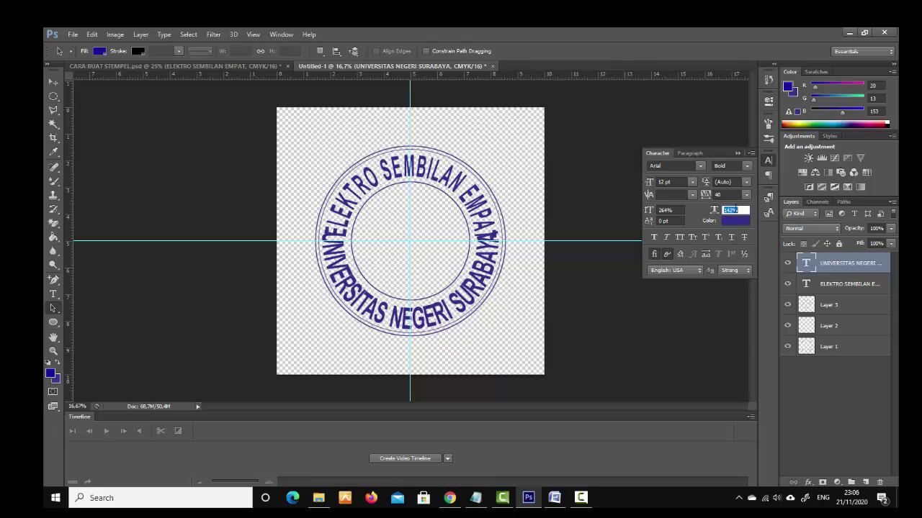
{"action": "key", "text": "Down"}
{"action": "key", "text": "Down"}
{"action": "key", "text": "Down"}
{"action": "key", "text": "Down"}
{"action": "key", "text": "Down"}
{"action": "key", "text": "Return"}
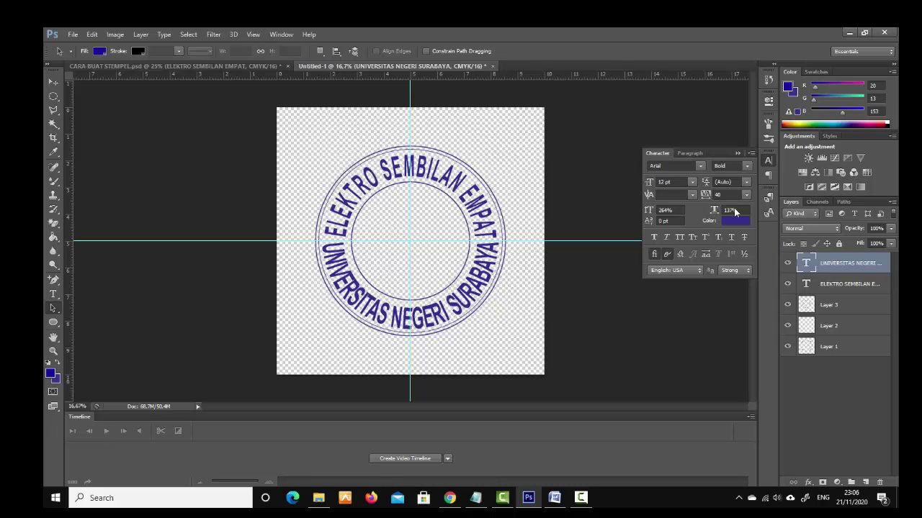
Set the horizontal scale of the lower curved text to 128%
{"action": "left_click", "coordinate": [734, 211]}
{"action": "key", "text": "Down"}
{"action": "key", "text": "Return"}
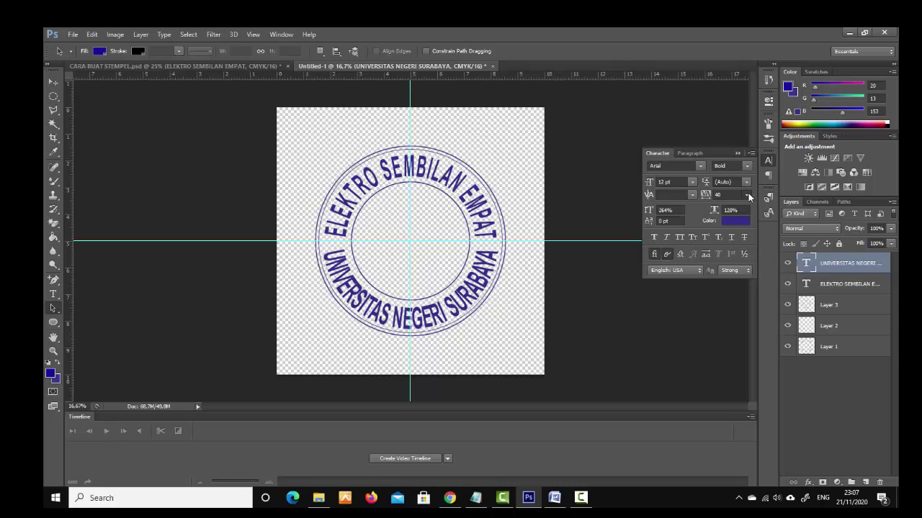
Try a tracking of 20 on the lower curved text, then set it back to 40
{"action": "left_click", "coordinate": [748, 195]}
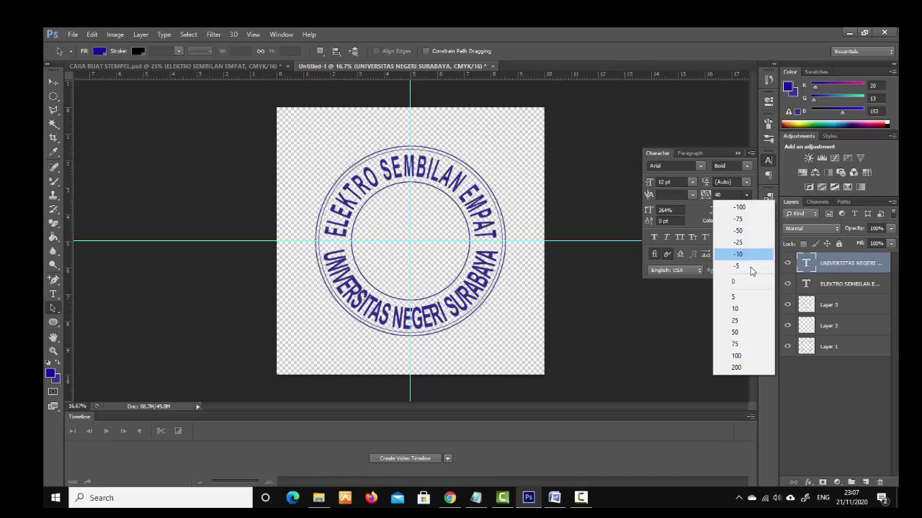
{"action": "left_click", "coordinate": [721, 193]}
{"action": "left_click", "coordinate": [724, 195]}
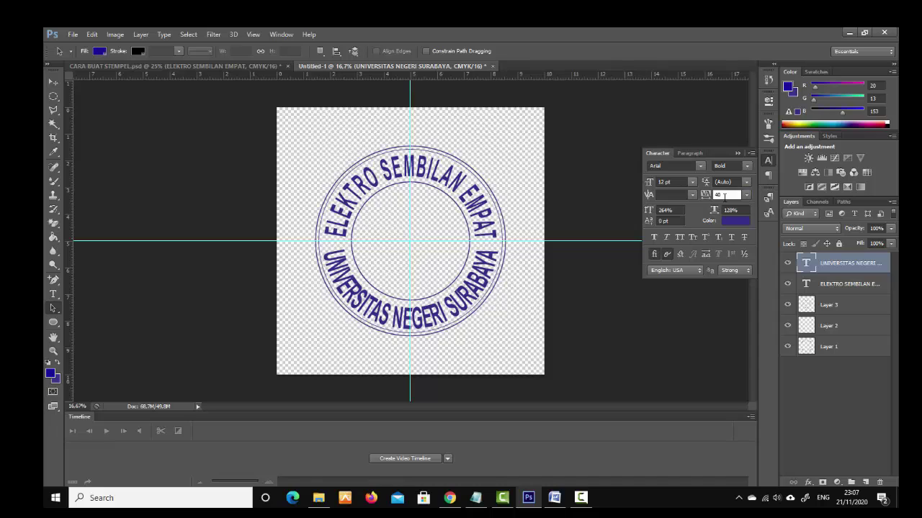
{"action": "scroll", "coordinate": [724, 197], "scroll_direction": "down", "scroll_amount": 1}
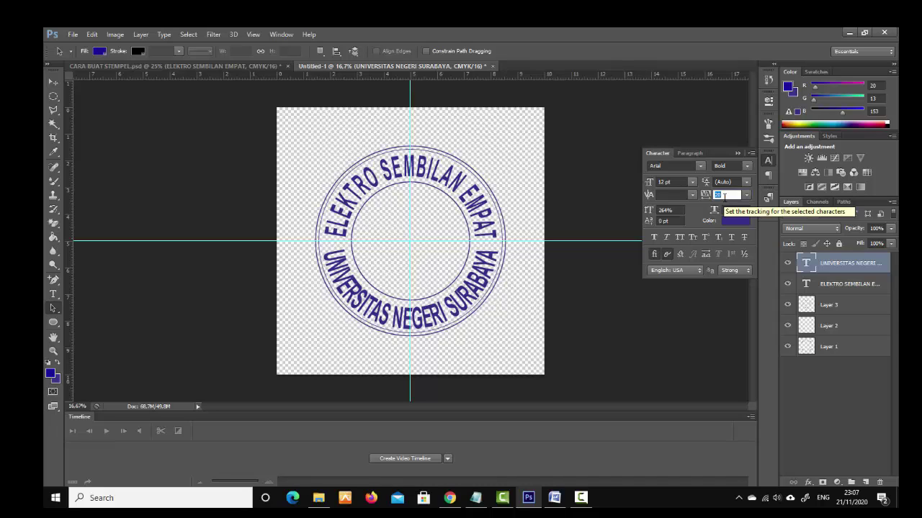
{"action": "key", "text": "Return"}
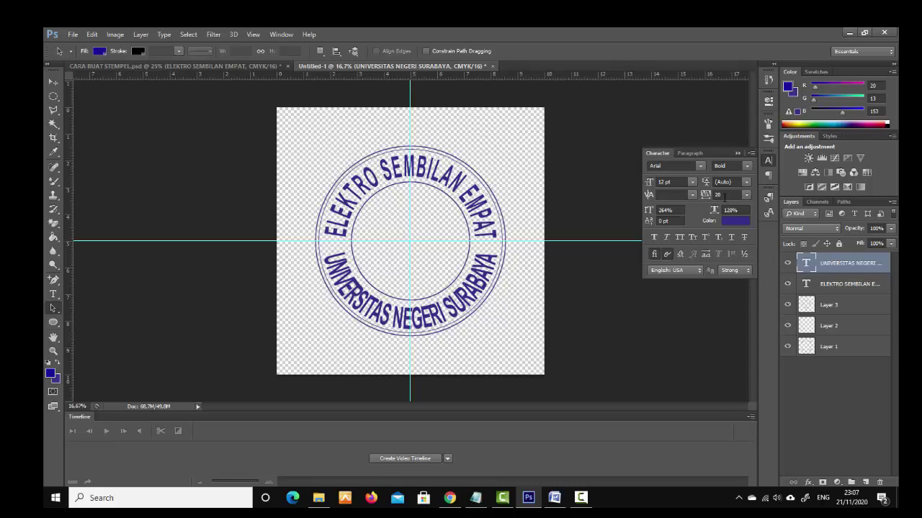
{"action": "left_click", "coordinate": [724, 196]}
{"action": "type", "text": "60"}
{"action": "key", "text": "Return"}
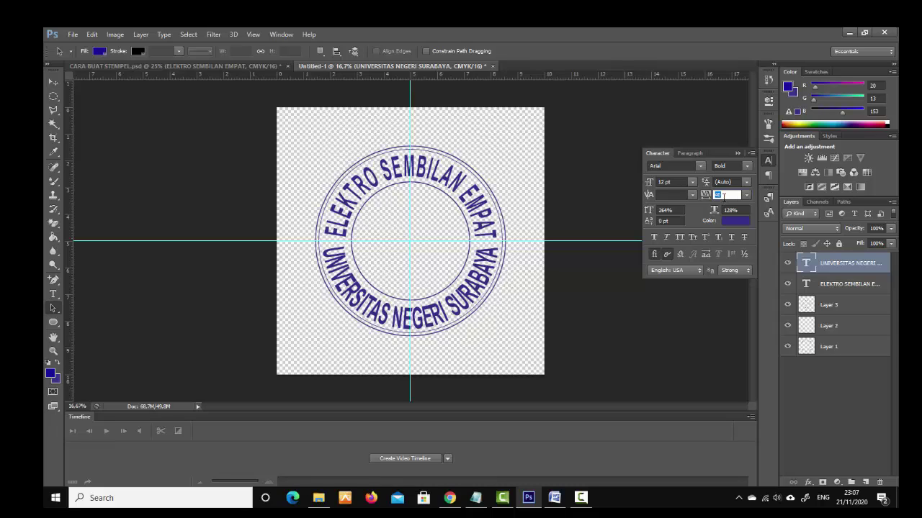
{"action": "key", "text": "Return"}
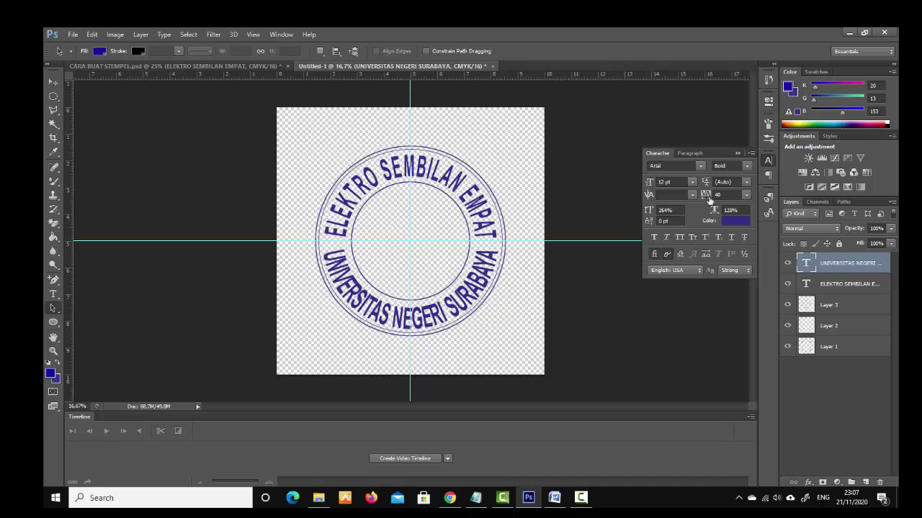
Set the kerning of the lower curved text to Metrics and keep its font style as Bold
{"action": "left_click", "coordinate": [692, 195]}
{"action": "left_click", "coordinate": [697, 212]}
{"action": "left_click", "coordinate": [747, 167]}
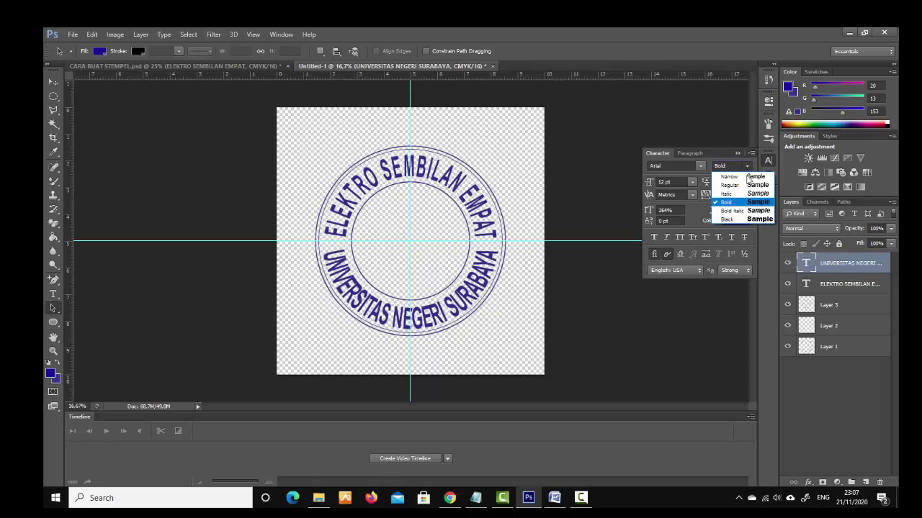
{"action": "left_click", "coordinate": [736, 204]}
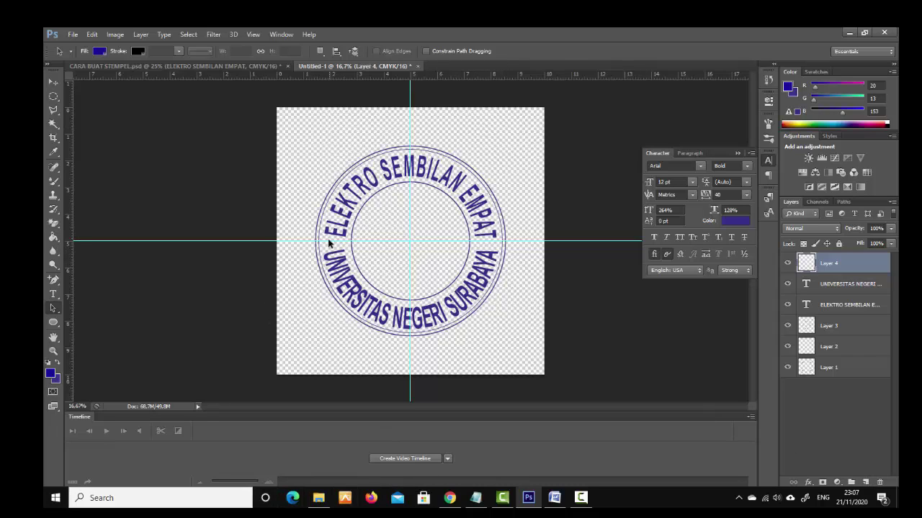
Draw a filled blue circle of about 108 px with the Ellipse tool between the starts of ELEKTRO and UNIVERSITAS
{"action": "left_click", "coordinate": [53, 322]}
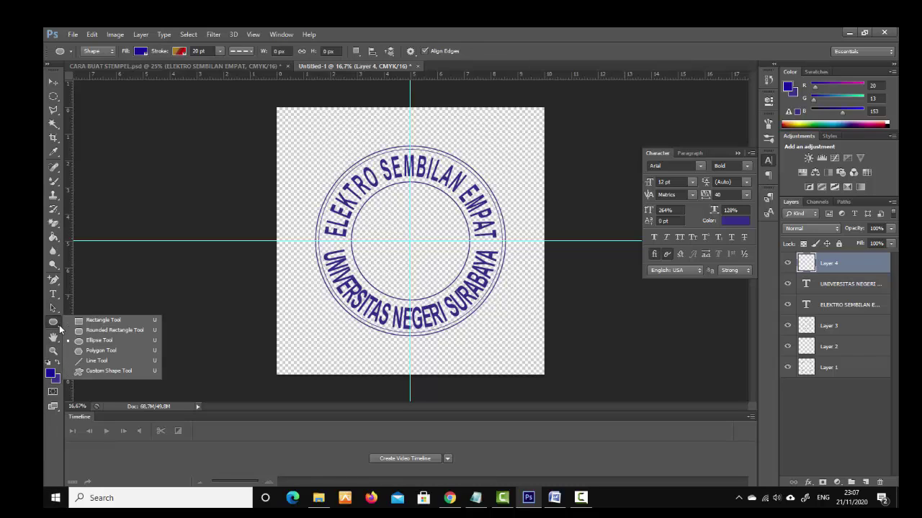
{"action": "left_click", "coordinate": [89, 340]}
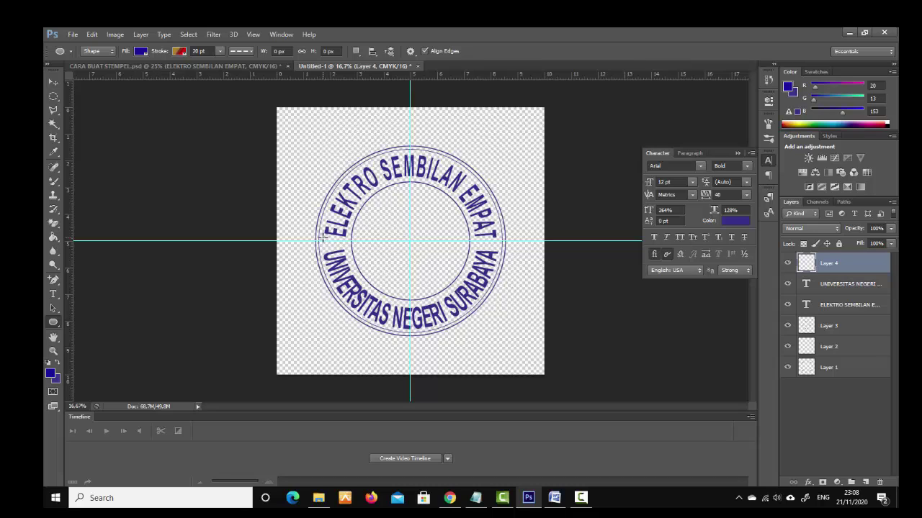
{"action": "left_click_drag", "start_coordinate": [325, 235], "coordinate": [336, 246]}
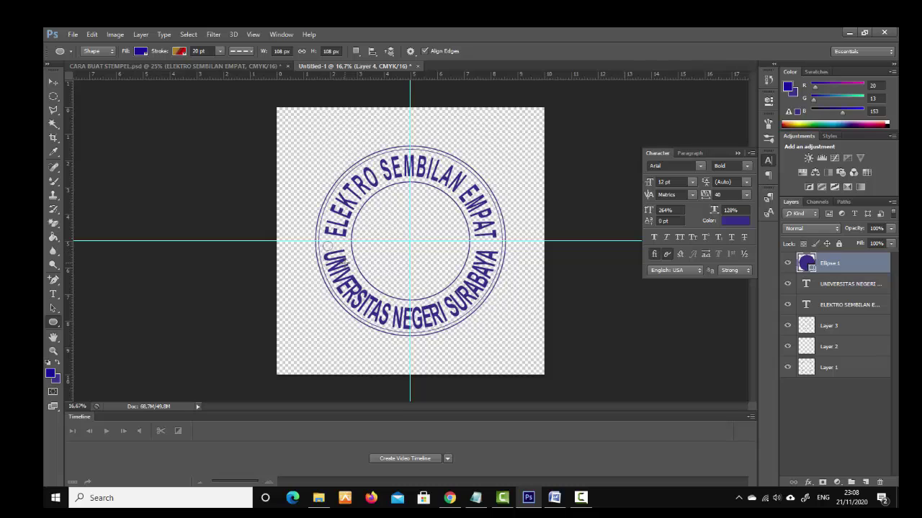
Nudge the small circle right and slightly up to sit midway between the starts of ELEKTRO and UNIVERSITAS
{"action": "left_click", "coordinate": [53, 82]}
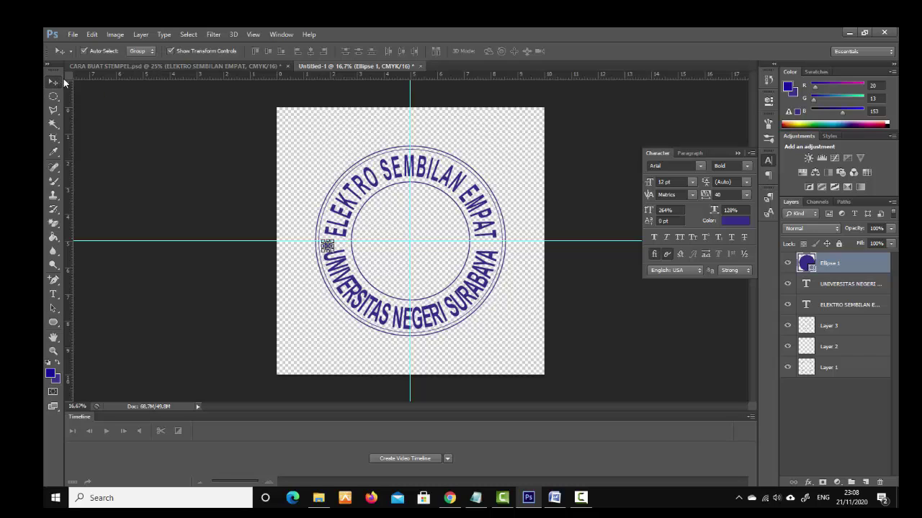
{"action": "key", "text": "shift+Right"}
{"action": "key", "text": "shift+Right"}
{"action": "key", "text": "shift+Right"}
{"action": "key", "text": "shift+Right"}
{"action": "key", "text": "shift+Right"}
{"action": "key", "text": "shift+Up"}
{"action": "key", "text": "shift+Up"}
{"action": "left_click", "coordinate": [310, 150]}
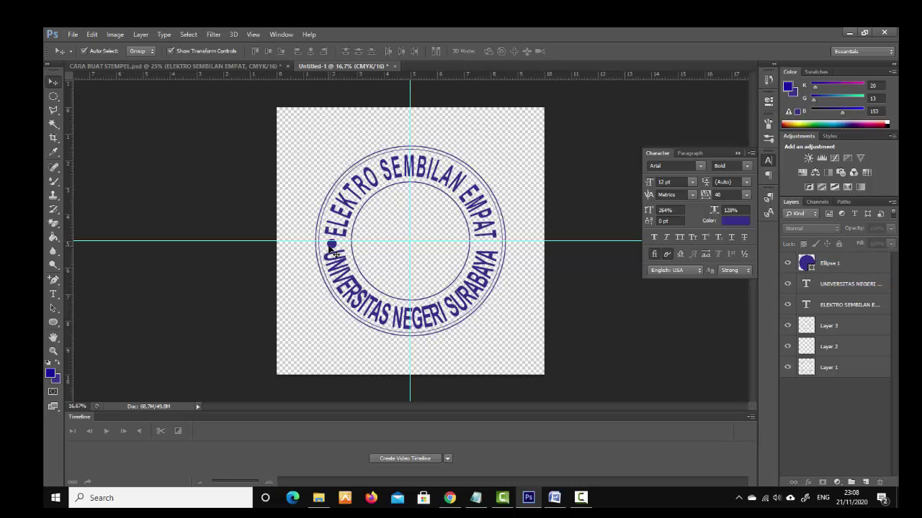
{"action": "left_click", "coordinate": [329, 246]}
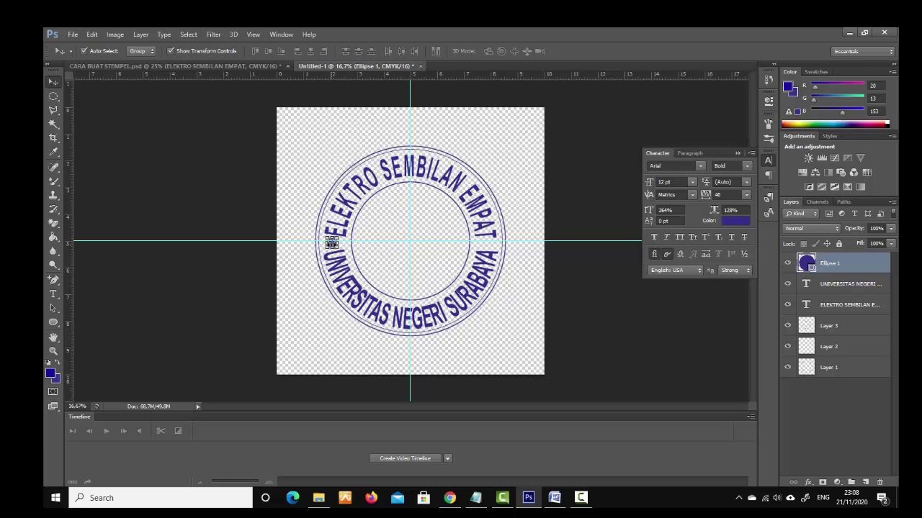
{"action": "left_click", "coordinate": [336, 249]}
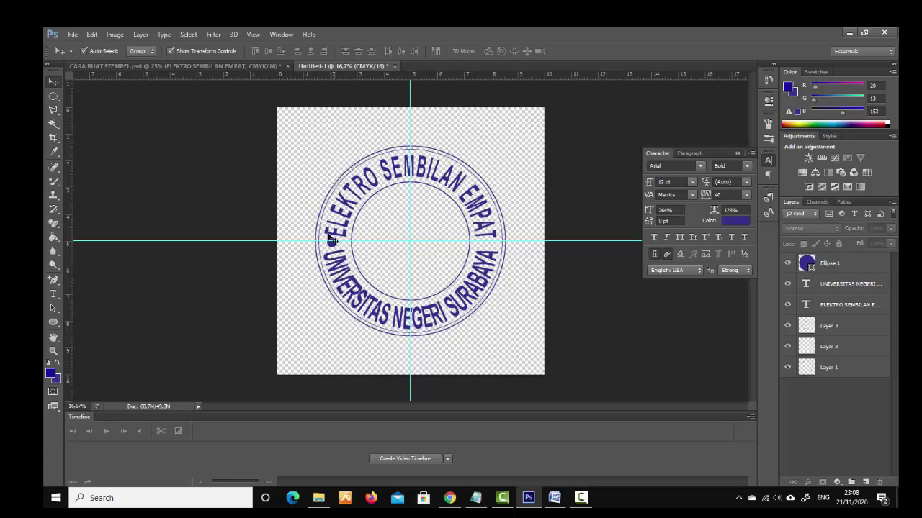
{"action": "left_click", "coordinate": [337, 249]}
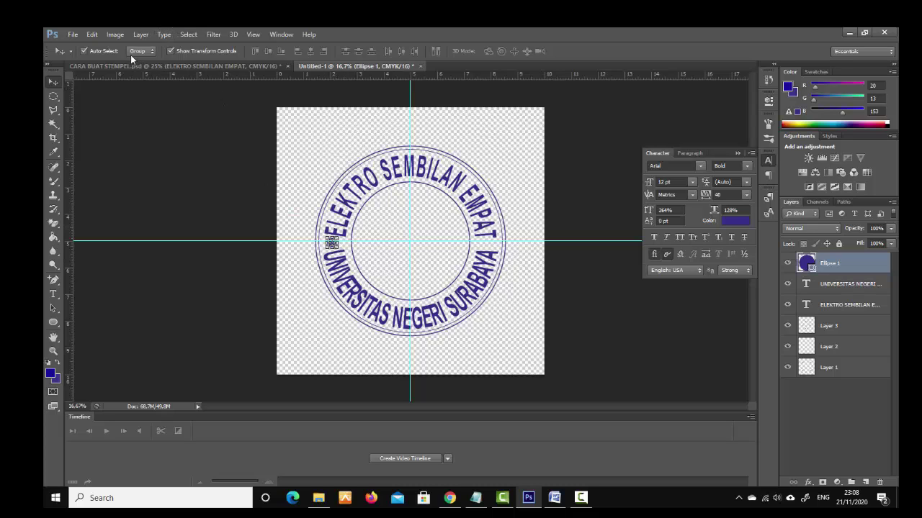
Duplicate the small circle's layer, place the copy between the ends of EMPAT and SURABAYA, and level the original with it
{"action": "left_click", "coordinate": [141, 34]}
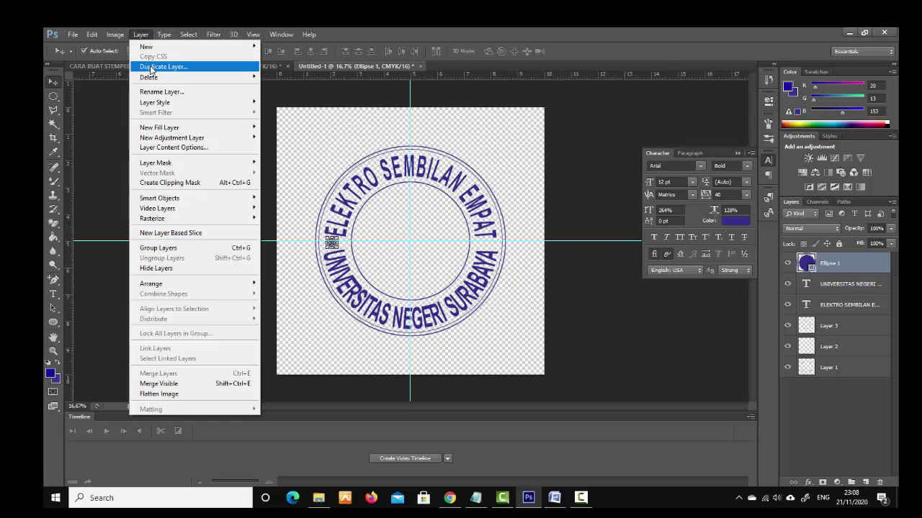
{"action": "left_click", "coordinate": [151, 67]}
{"action": "key", "text": "Return"}
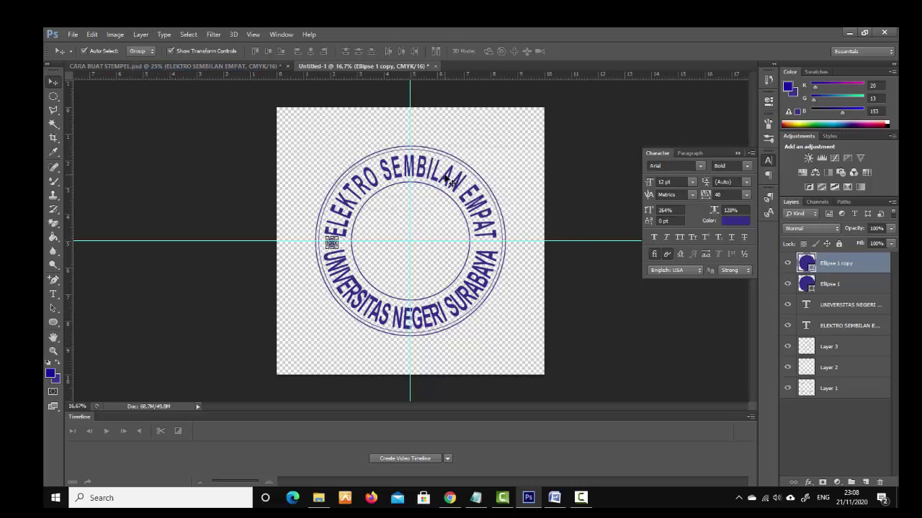
{"action": "key", "text": "ctrl+plus"}
{"action": "key", "text": "ctrl+plus"}
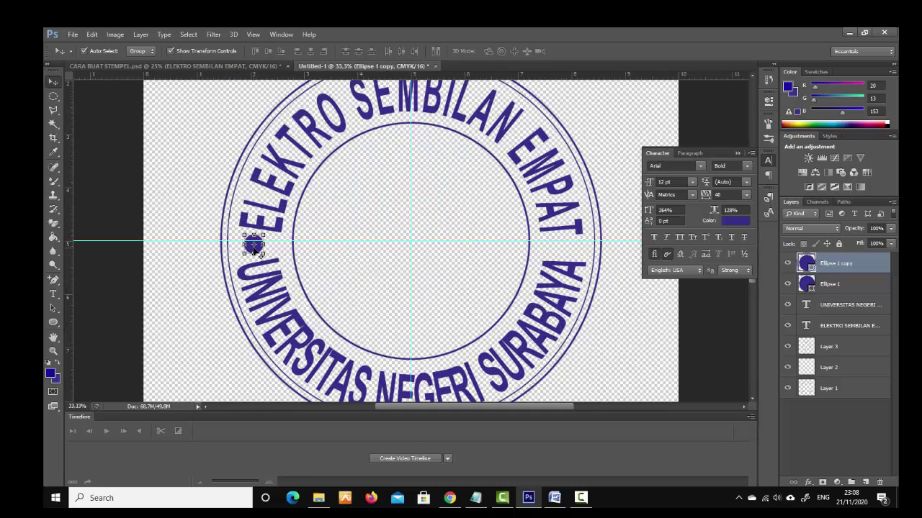
{"action": "key", "text": "ctrl+t"}
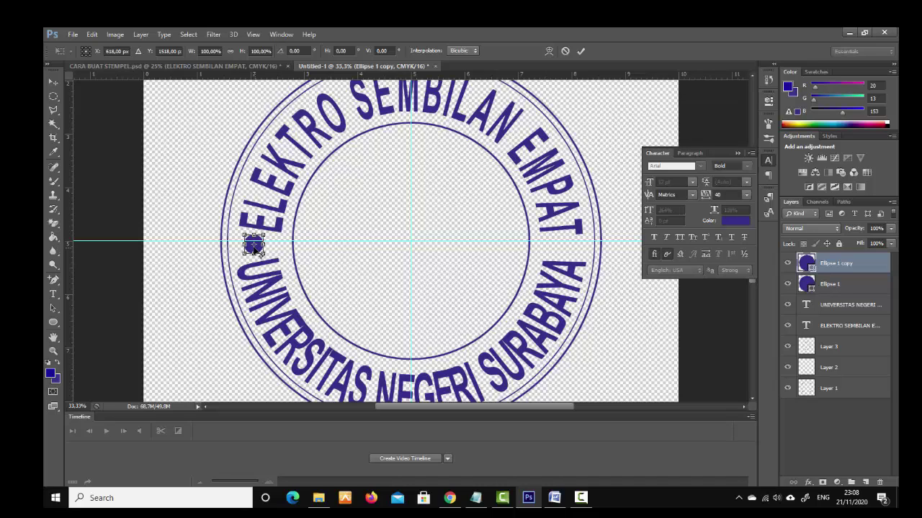
{"action": "left_click_drag", "start_coordinate": [254, 248], "coordinate": [571, 247]}
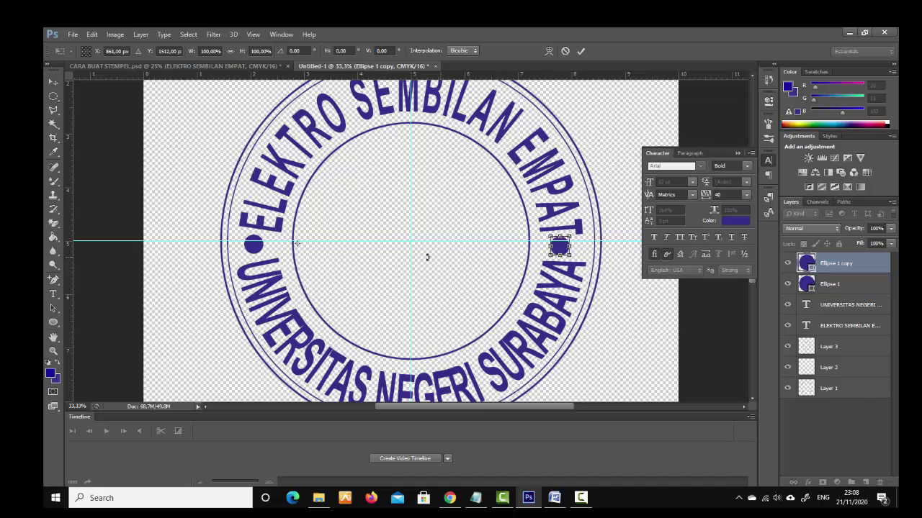
{"action": "left_click", "coordinate": [52, 82]}
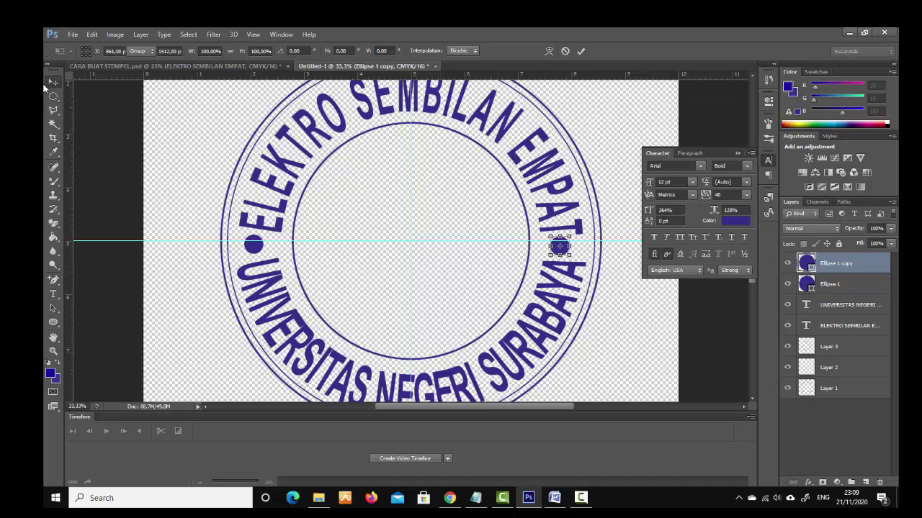
{"action": "left_click", "coordinate": [251, 254]}
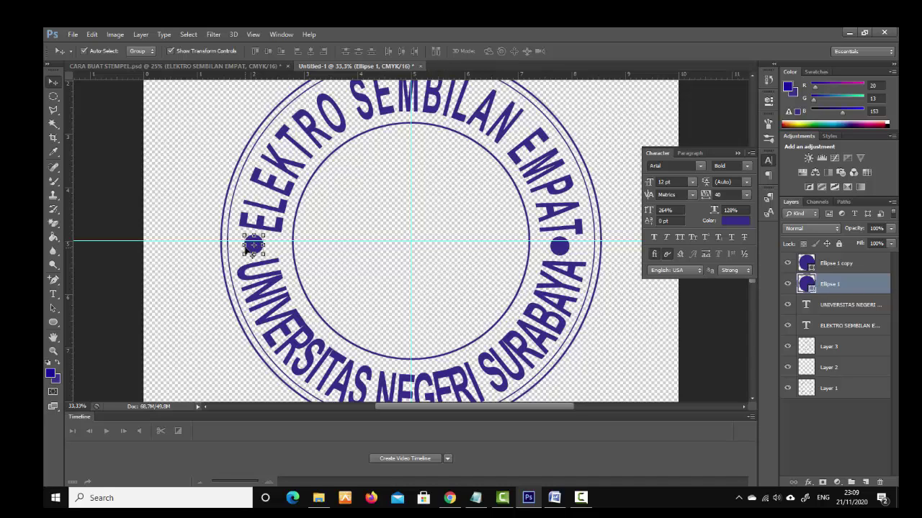
{"action": "left_click", "coordinate": [350, 259]}
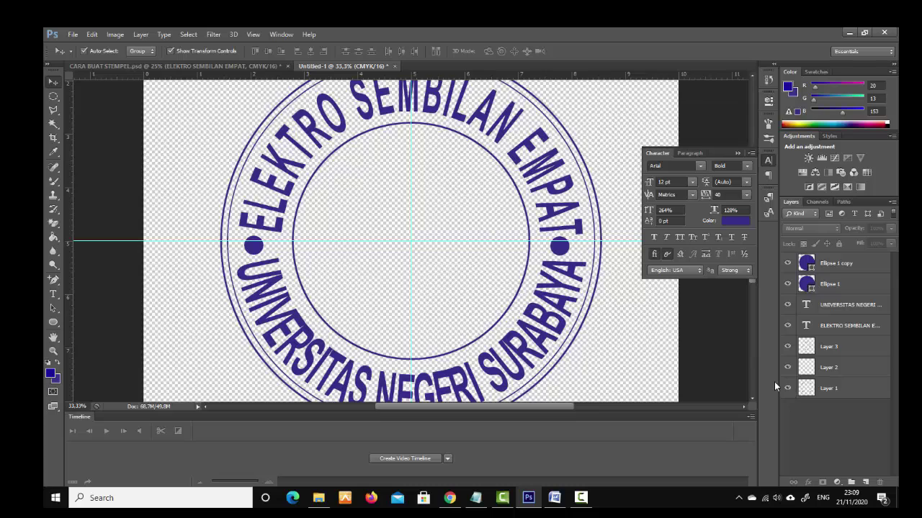
On a new layer, draw a wide rectangular selection across the middle of the inner ring, extending past both its sides
{"action": "left_click", "coordinate": [865, 481]}
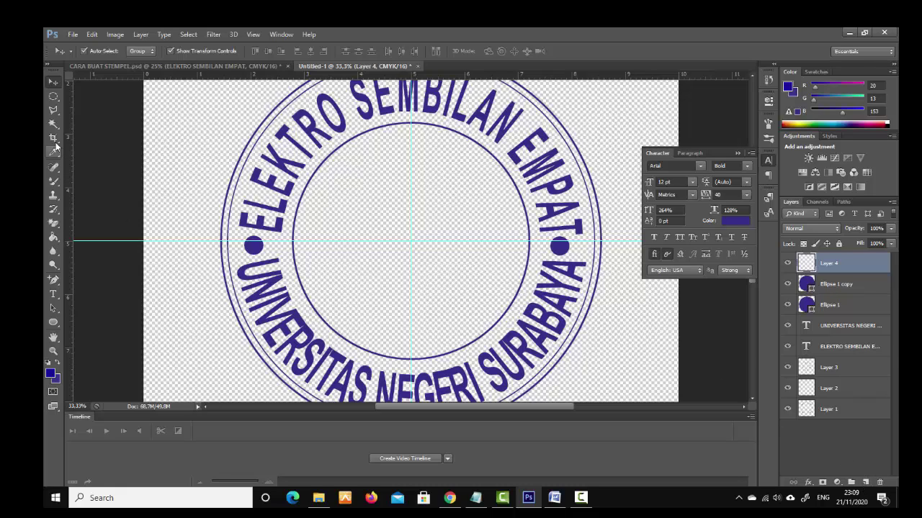
{"action": "right_click", "coordinate": [52, 97]}
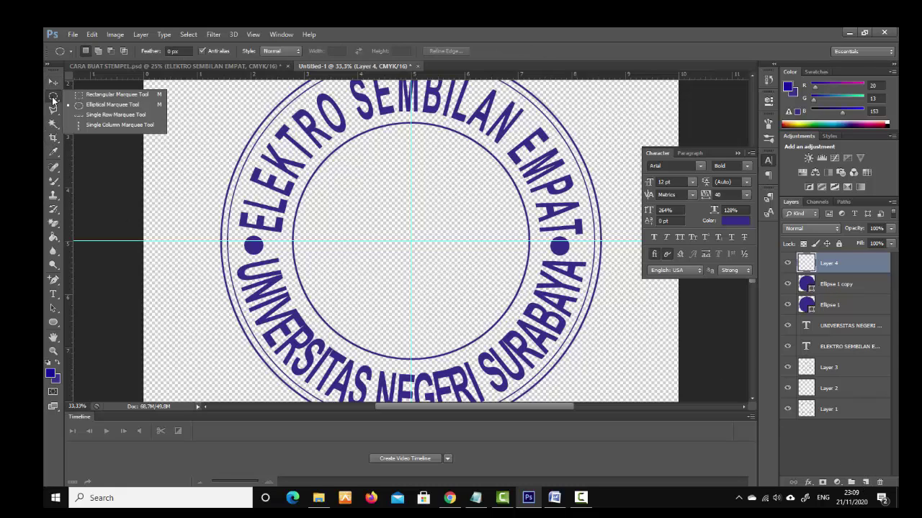
{"action": "left_click", "coordinate": [108, 106]}
{"action": "key", "text": "shift+m"}
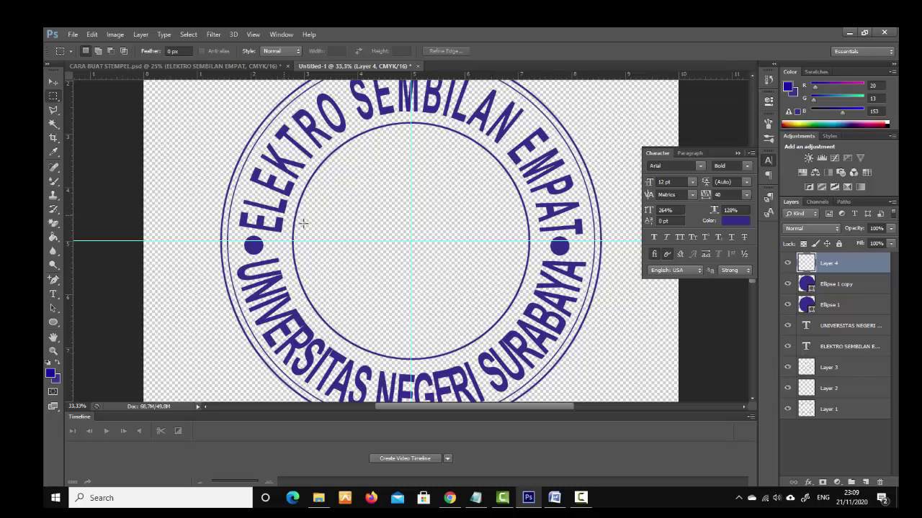
{"action": "left_click_drag", "start_coordinate": [285, 215], "coordinate": [546, 273]}
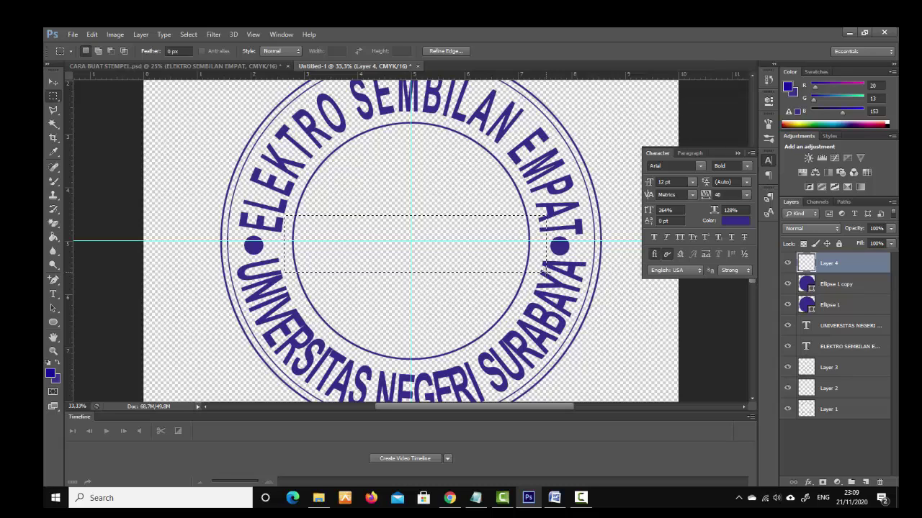
Move the rectangular selection with Transform Selection so it is centred on the intersection of the guides
{"action": "right_click", "coordinate": [442, 267]}
{"action": "left_click", "coordinate": [490, 398]}
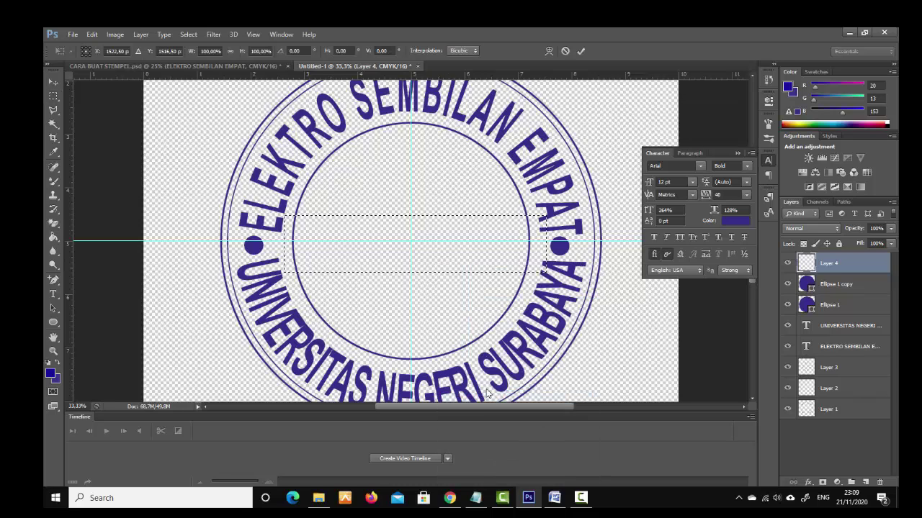
{"action": "left_click_drag", "start_coordinate": [426, 259], "coordinate": [420, 253]}
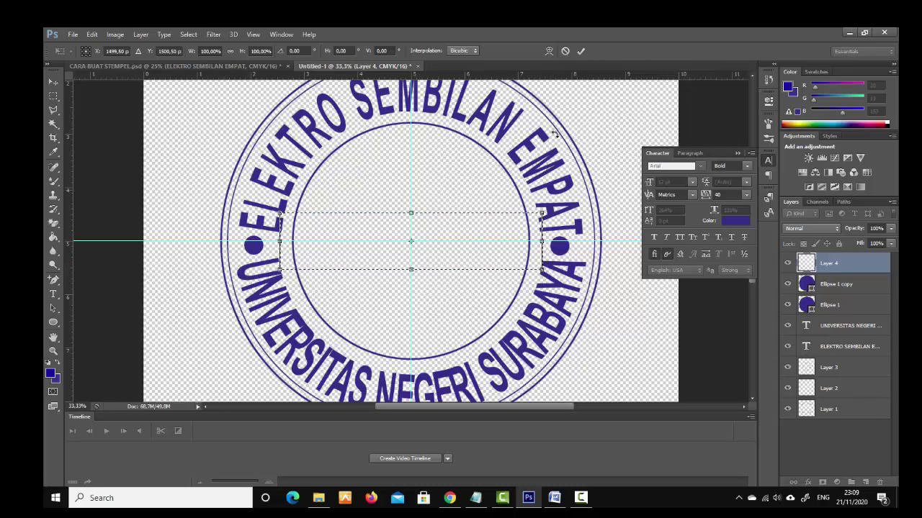
{"action": "left_click", "coordinate": [582, 51]}
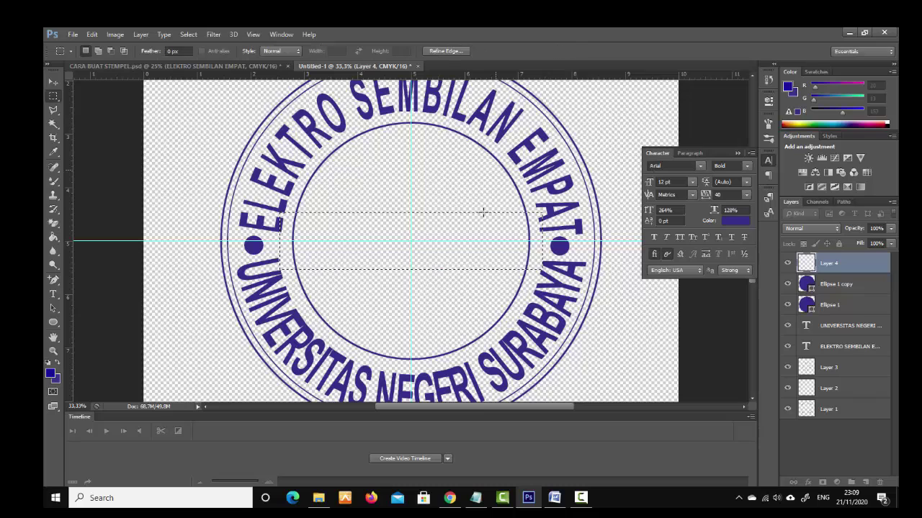
Stroke the rectangular selection with a 10 px blue line, centred on its edge, in Normal mode at 100% opacity
{"action": "right_click", "coordinate": [471, 231]}
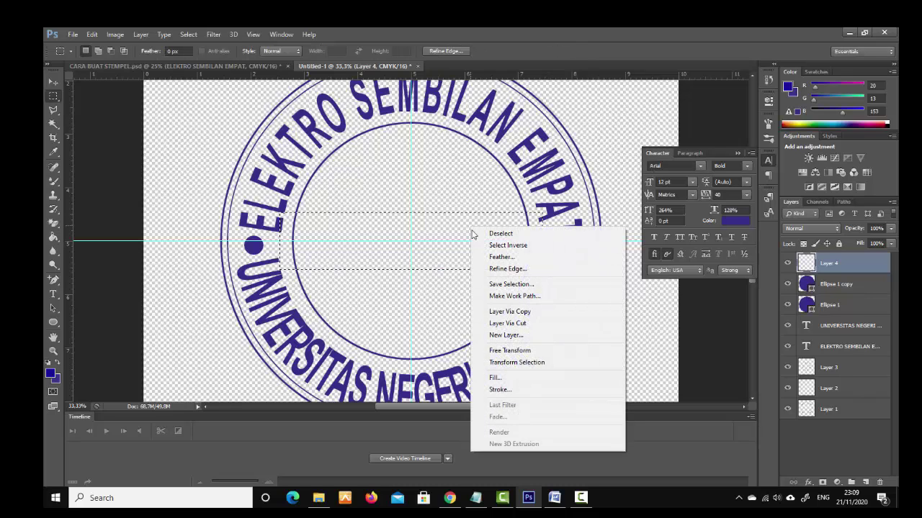
{"action": "left_click", "coordinate": [510, 390]}
{"action": "type", "text": "5"}
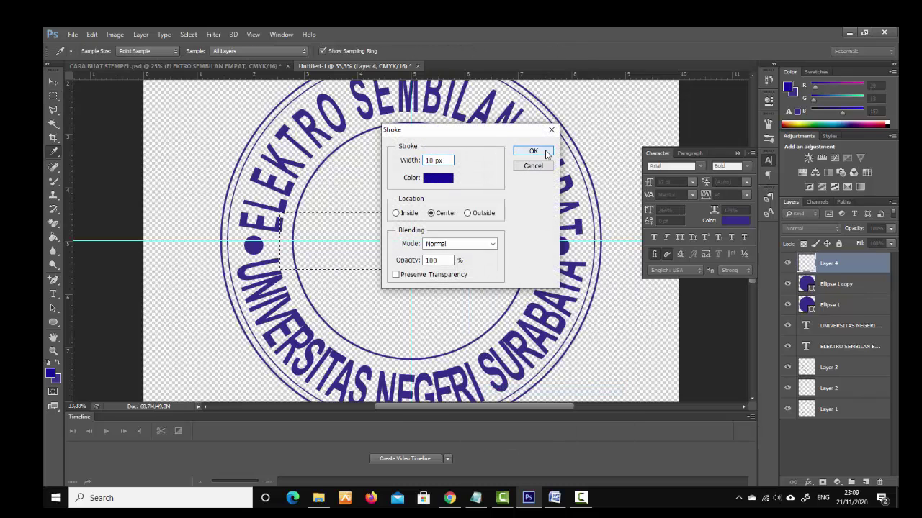
{"action": "left_click", "coordinate": [533, 150]}
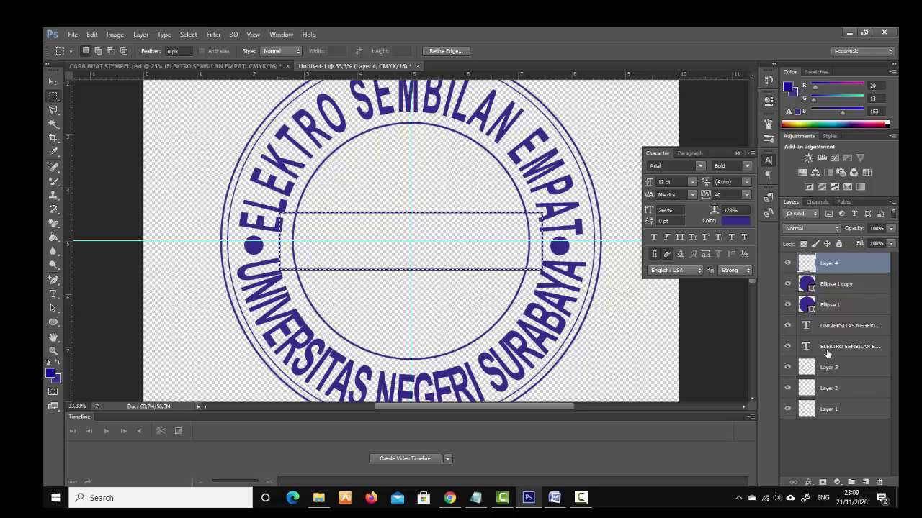
Select the area outside the inner ring on Layer 3 with the Magic Wand, delete the rectangle's protruding ends on Layer 4, and deselect
{"action": "left_click", "coordinate": [805, 369]}
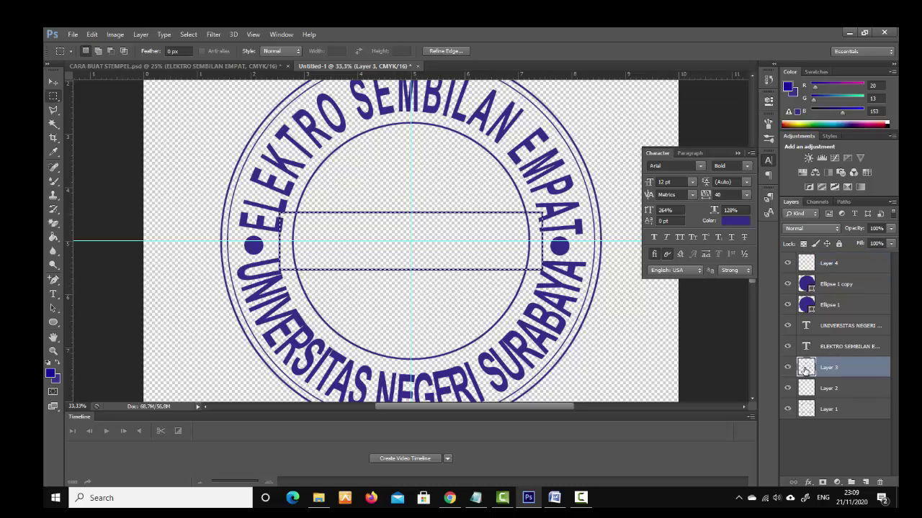
{"action": "left_click", "coordinate": [54, 124]}
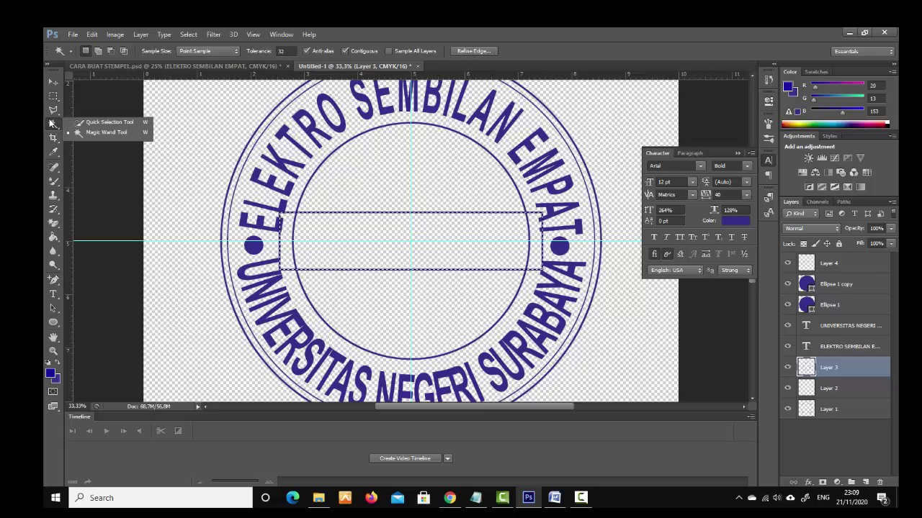
{"action": "left_click", "coordinate": [104, 133]}
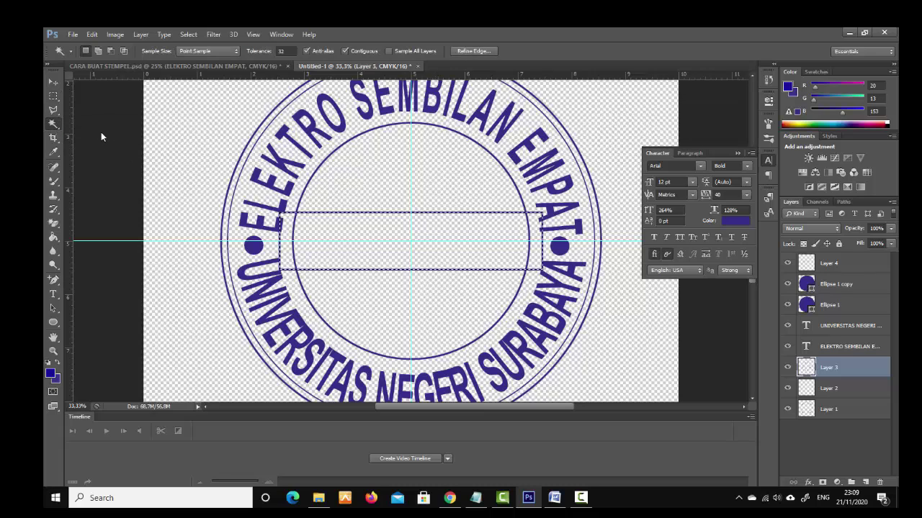
{"action": "left_click", "coordinate": [519, 183]}
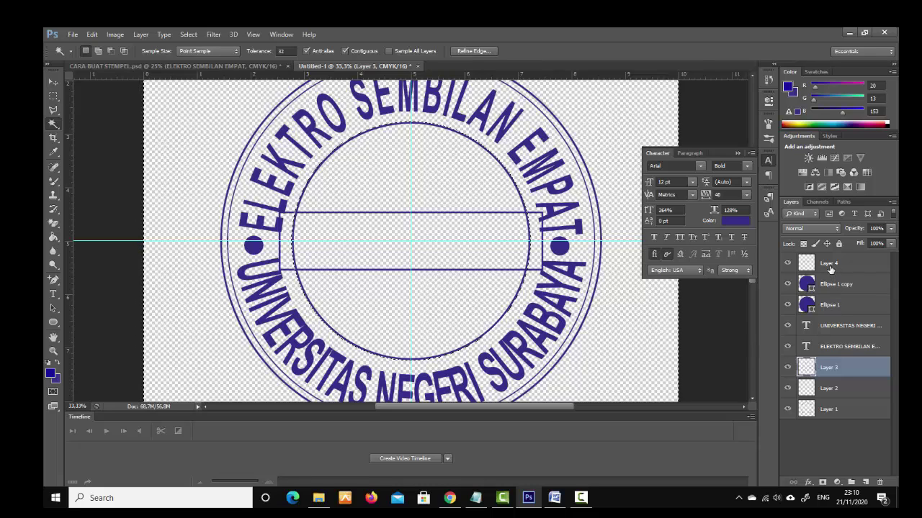
{"action": "left_click", "coordinate": [830, 267]}
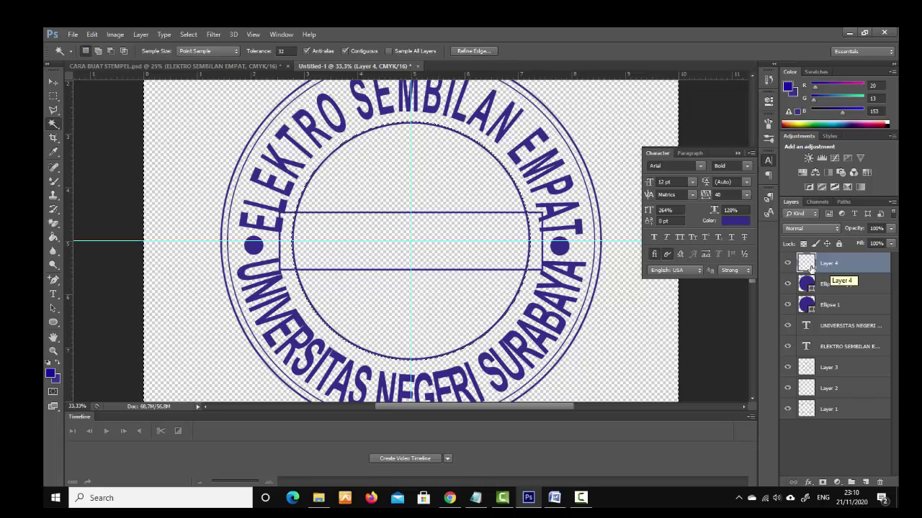
{"action": "mouse_move", "coordinate": [555, 497]}
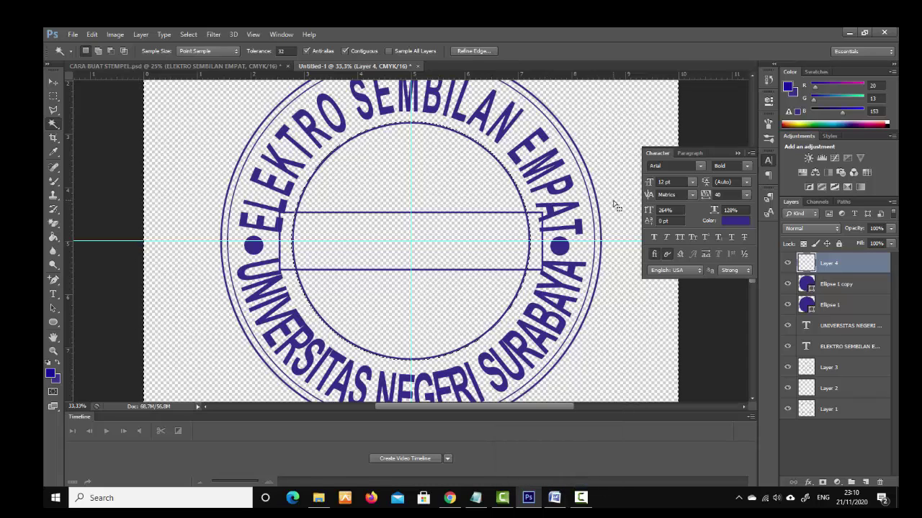
{"action": "key", "text": "Delete"}
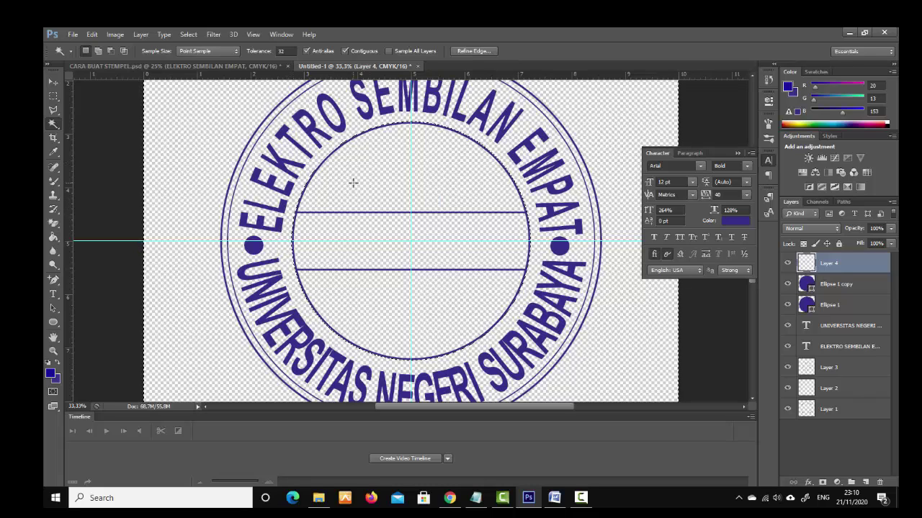
{"action": "key", "text": "ctrl+d"}
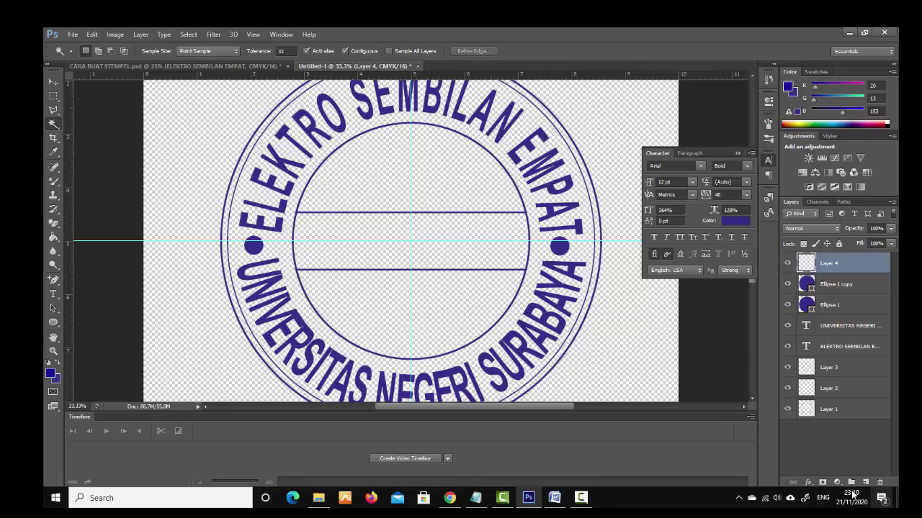
Add a new layer and write the text TETEP SEDULURAN at the central band in 12 pt Arial Bold
{"action": "left_click", "coordinate": [867, 482]}
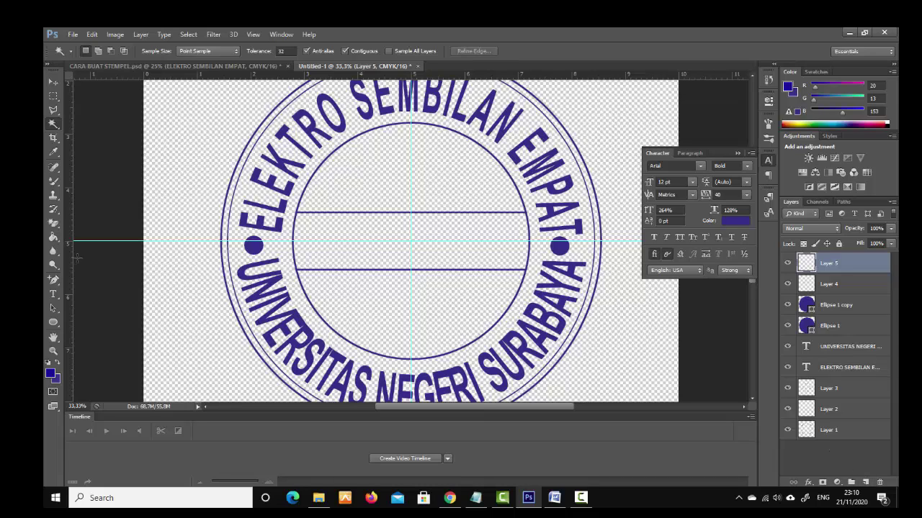
{"action": "left_click", "coordinate": [53, 293]}
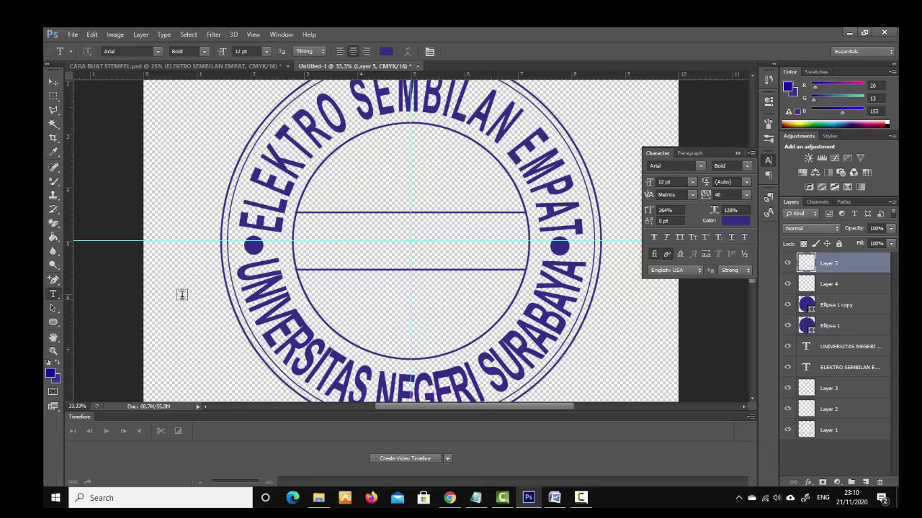
{"action": "left_click", "coordinate": [299, 237]}
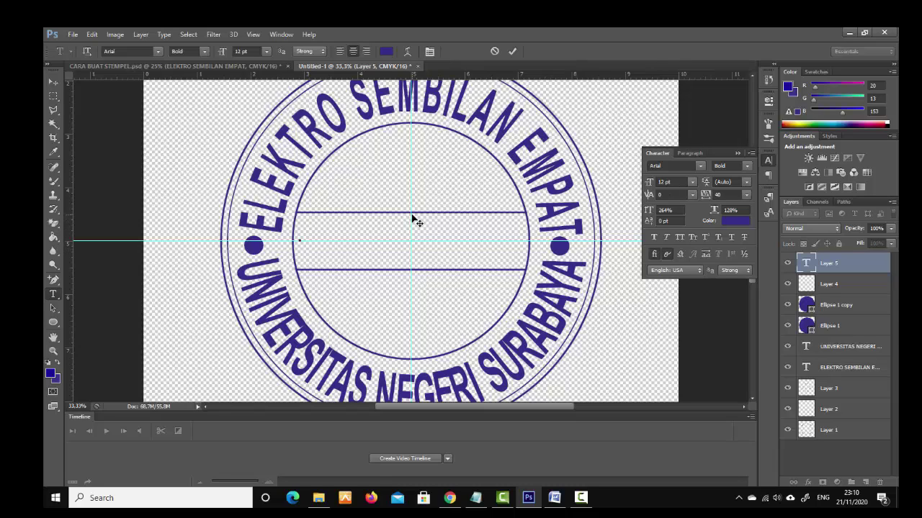
{"action": "type", "text": "TE"}
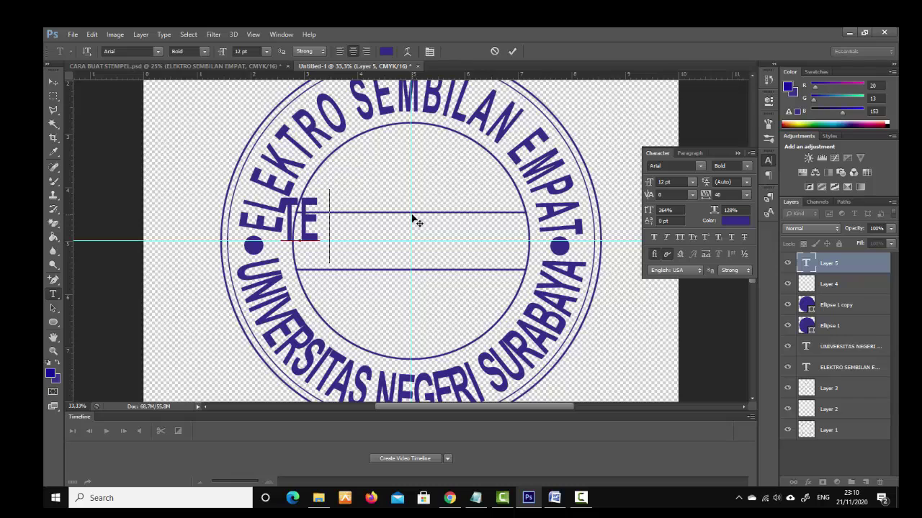
{"action": "type", "text": "TE"}
{"action": "type", "text": "P"}
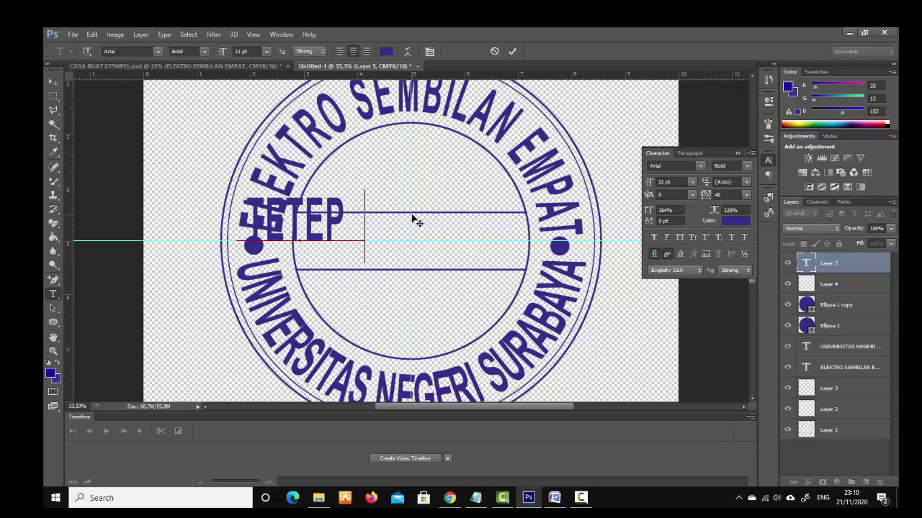
{"action": "type", "text": " SEDULURAN"}
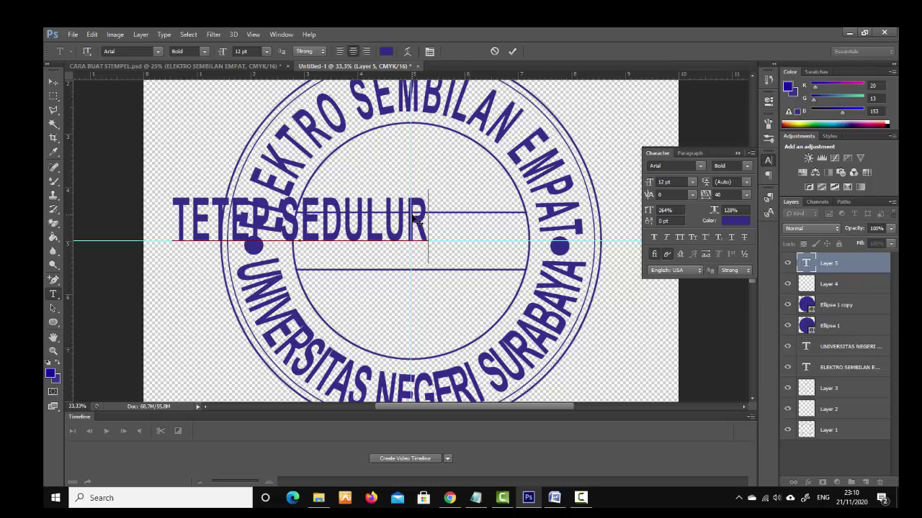
{"action": "left_click", "coordinate": [58, 81]}
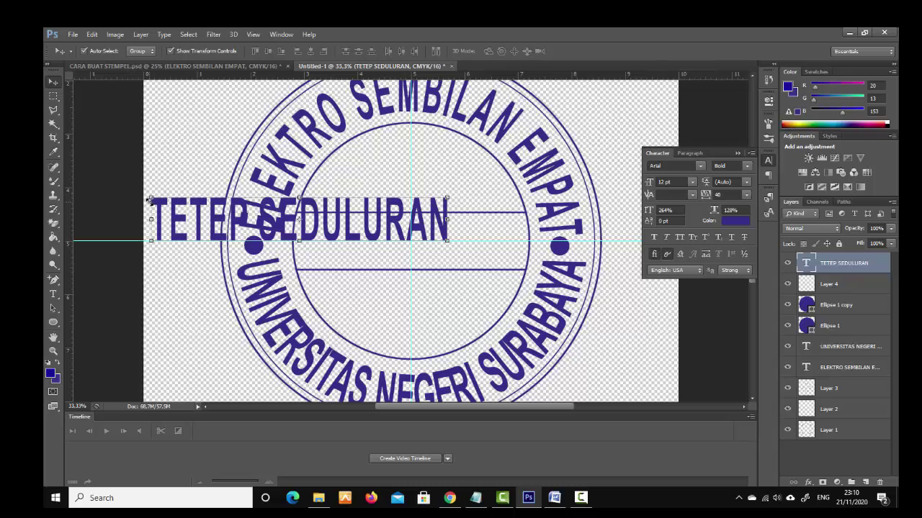
Scale the TETEP SEDULURAN text to about 76% width and 94% height and centre it between the band's two lines
{"action": "left_click_drag", "start_coordinate": [149, 197], "coordinate": [332, 224]}
{"action": "left_click_drag", "start_coordinate": [404, 231], "coordinate": [507, 250]}
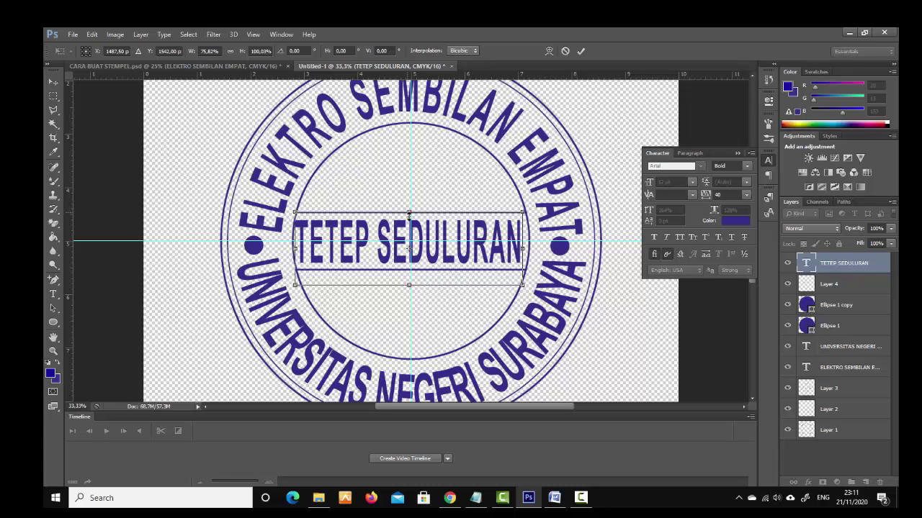
{"action": "left_click_drag", "start_coordinate": [409, 215], "coordinate": [424, 245]}
{"action": "left_click_drag", "start_coordinate": [425, 247], "coordinate": [434, 282]}
{"action": "key", "text": "Down"}
{"action": "key", "text": "Down"}
{"action": "key", "text": "Down"}
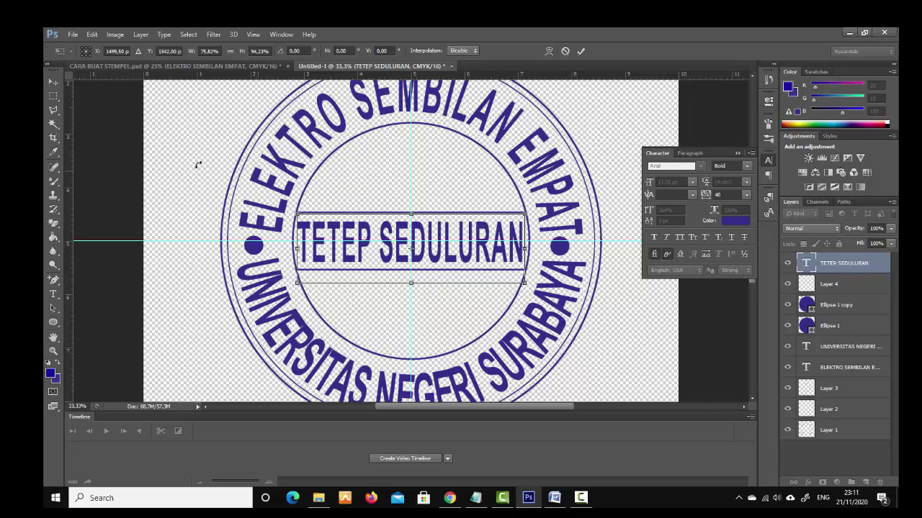
{"action": "left_click", "coordinate": [54, 83]}
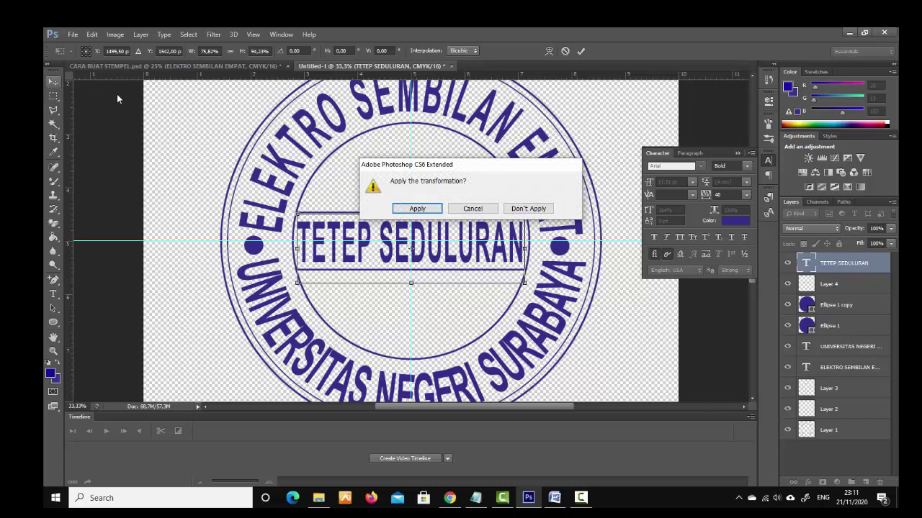
{"action": "left_click", "coordinate": [532, 208]}
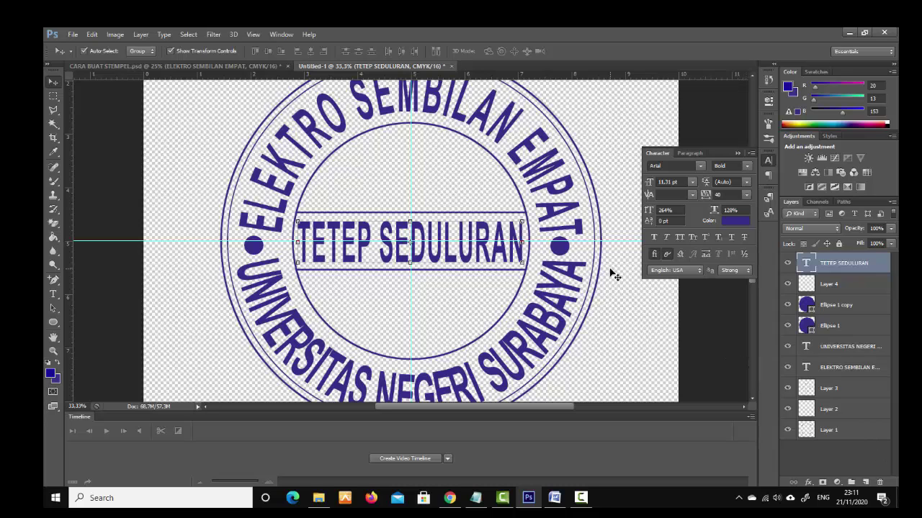
Save the document in Photoshop format as STEMPEL LINGKARAN with Maximize Compatibility on
{"action": "key", "text": "ctrl+minus"}
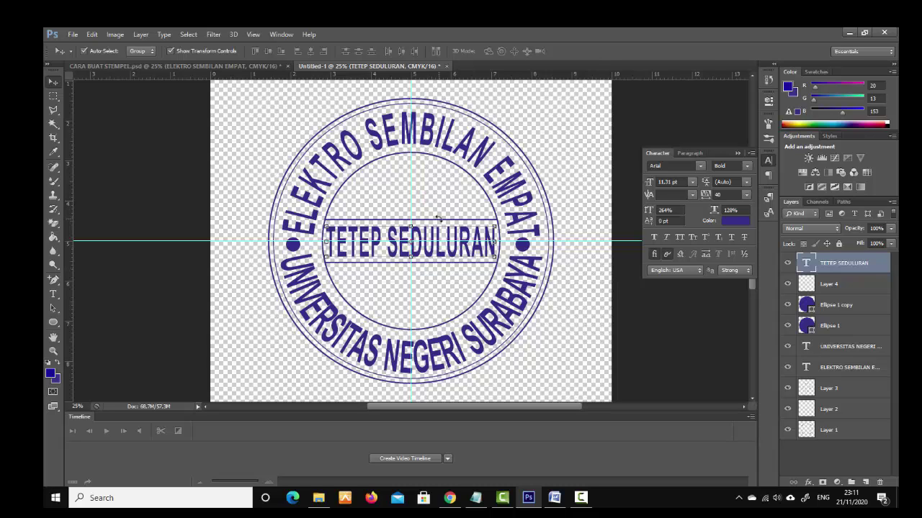
{"action": "left_click", "coordinate": [73, 33]}
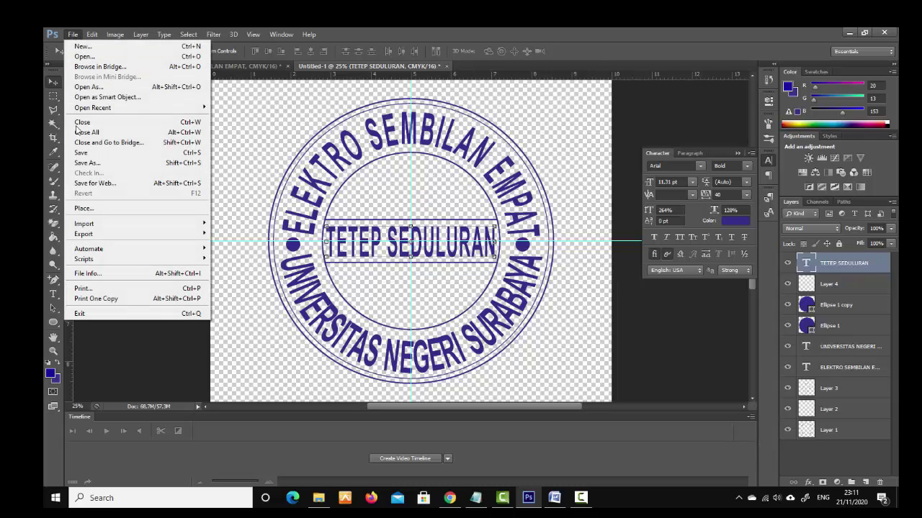
{"action": "left_click", "coordinate": [140, 154]}
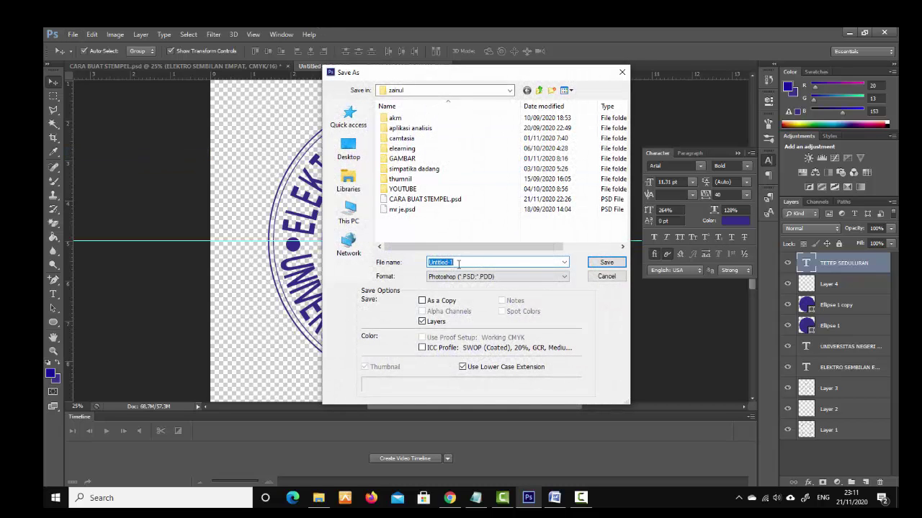
{"action": "type", "text": "STEMPEL TINGKARAN"}
{"action": "key", "text": "Return"}
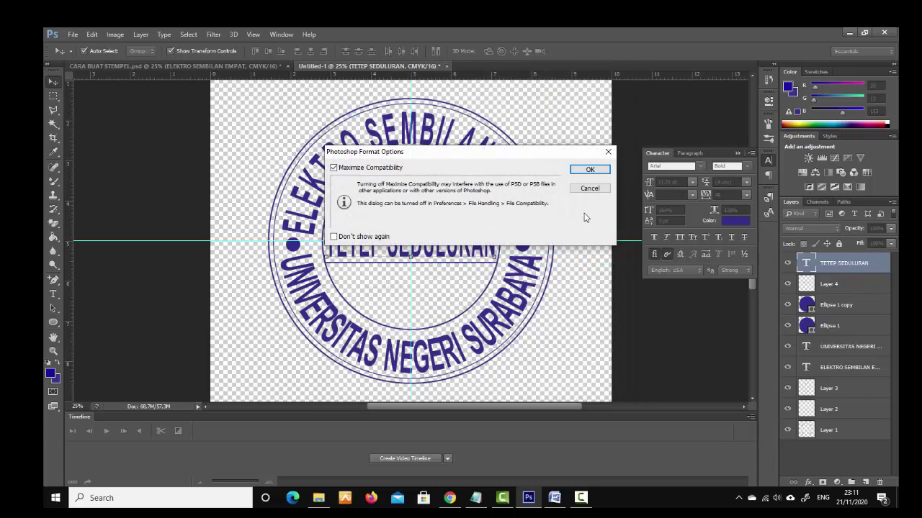
{"action": "left_click", "coordinate": [589, 170]}
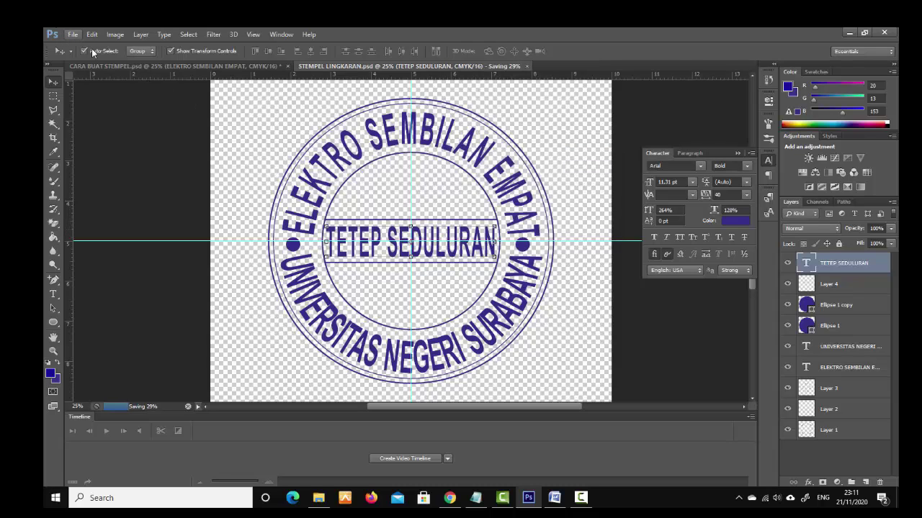
{"action": "left_click", "coordinate": [73, 33]}
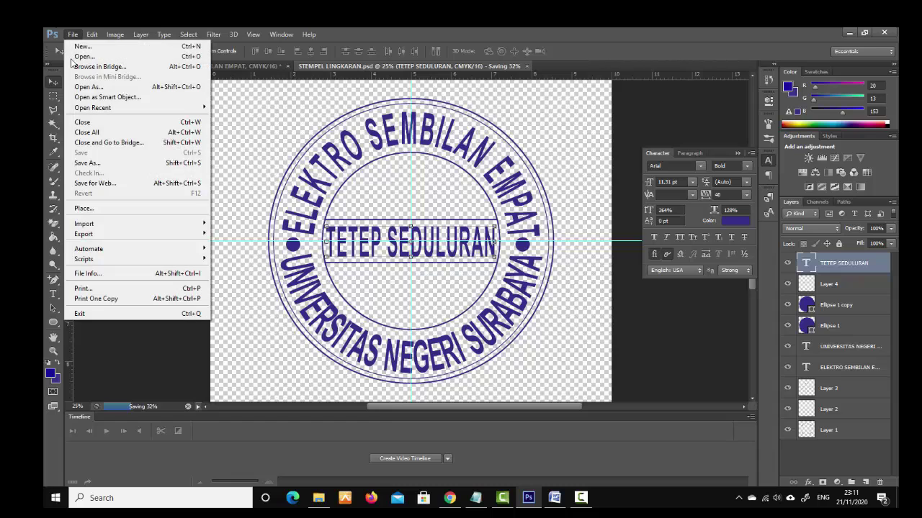
{"action": "left_click", "coordinate": [87, 162]}
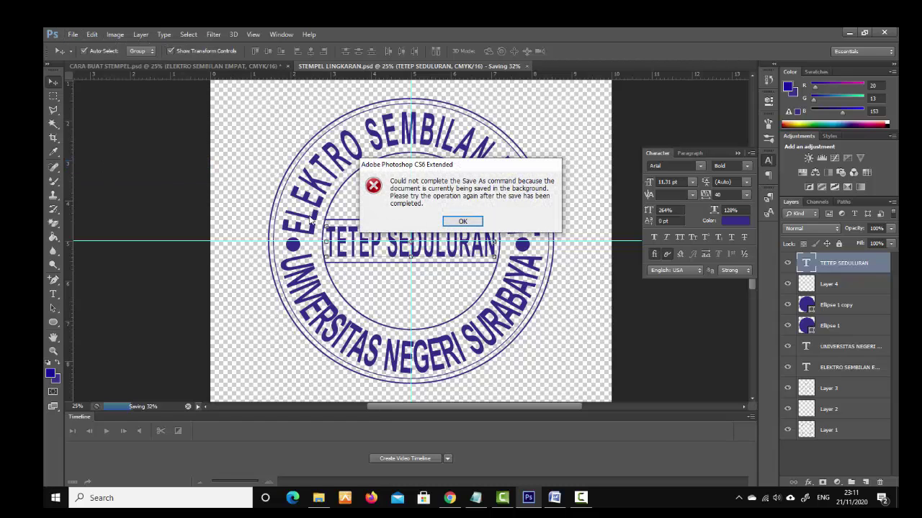
{"action": "left_click", "coordinate": [459, 220]}
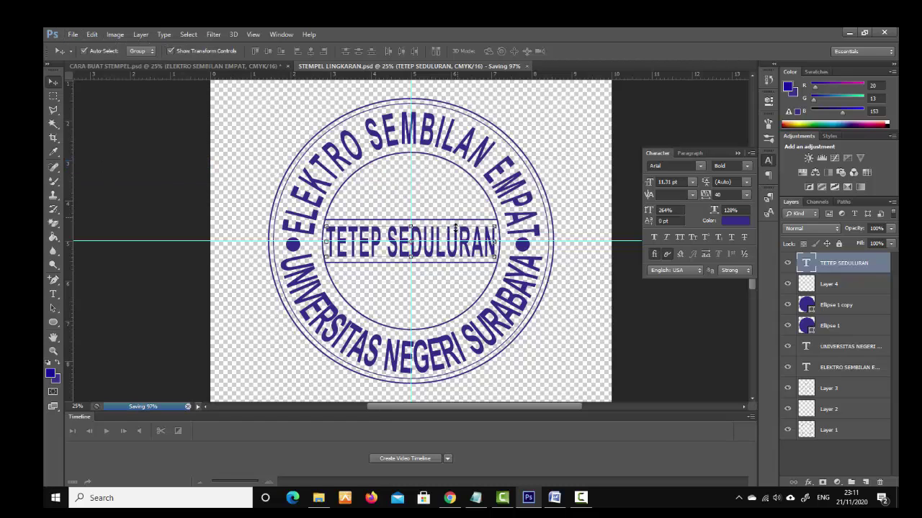
{"action": "left_click", "coordinate": [288, 130]}
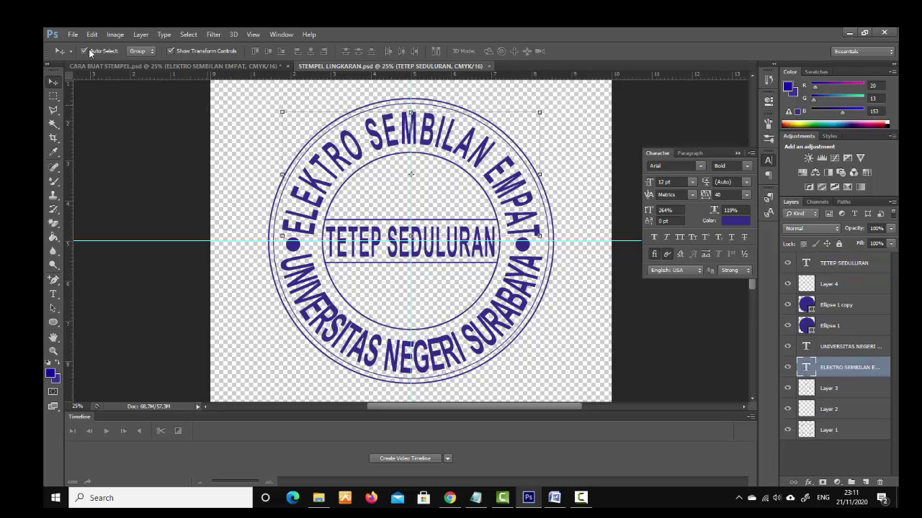
{"action": "left_click", "coordinate": [247, 383]}
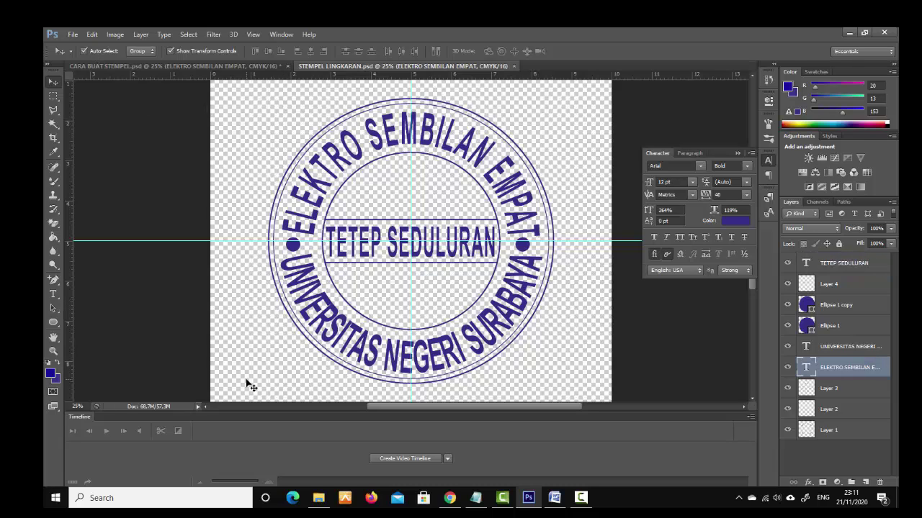
{"action": "left_click", "coordinate": [73, 34]}
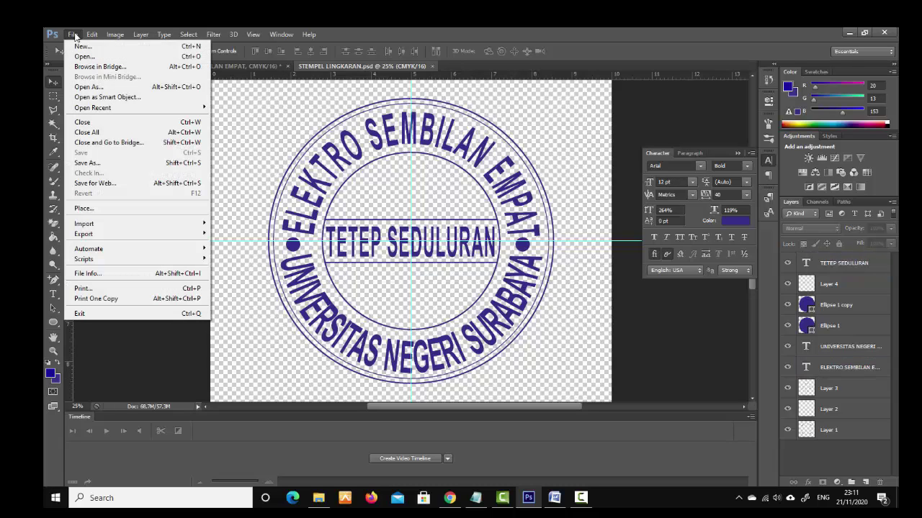
{"action": "left_click", "coordinate": [100, 186]}
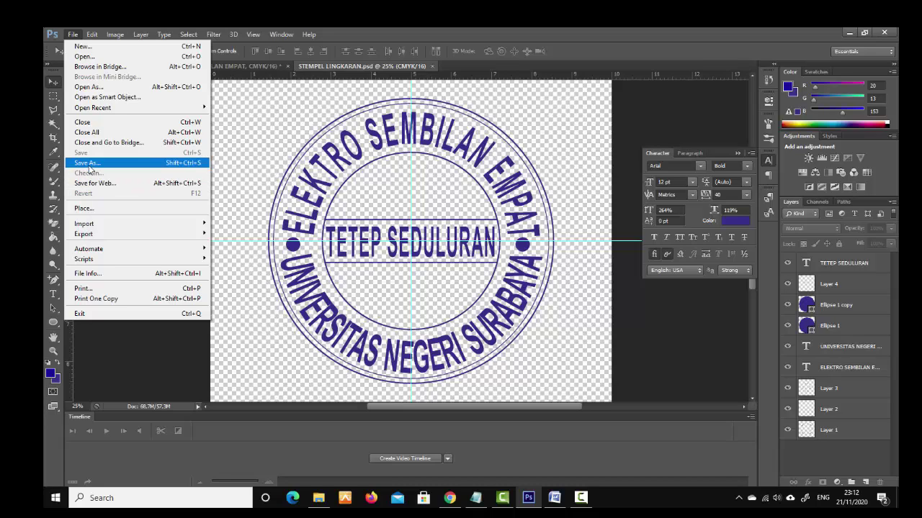
{"action": "left_click", "coordinate": [89, 165]}
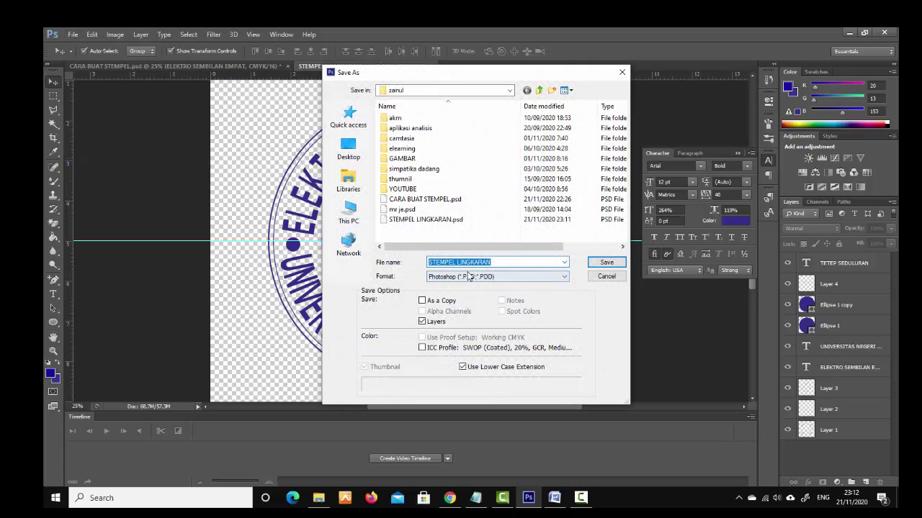
{"action": "left_click", "coordinate": [497, 277]}
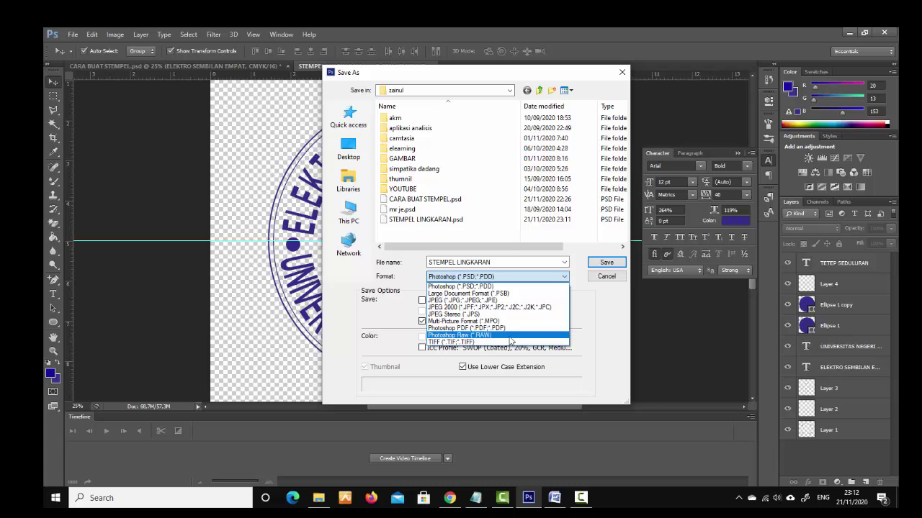
{"action": "left_click", "coordinate": [609, 279]}
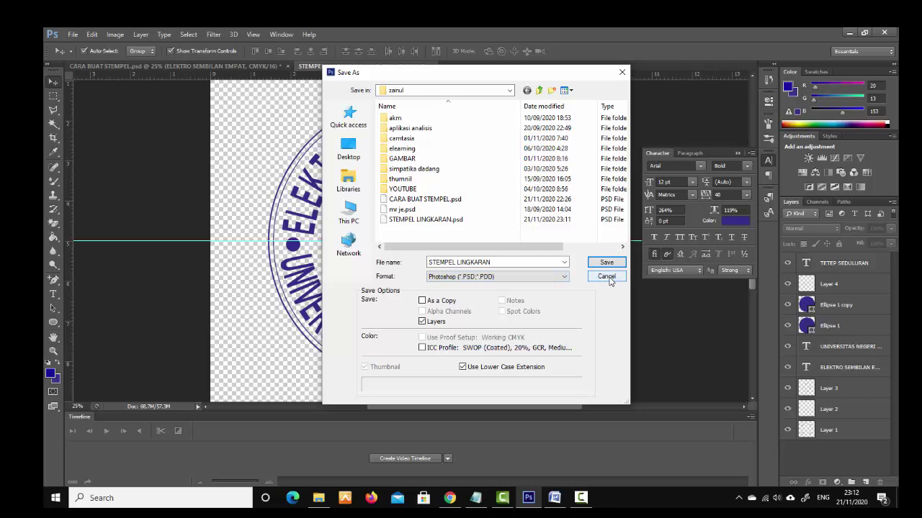
{"action": "left_click", "coordinate": [609, 278]}
Export the stamp for web with the PNG-24 preset and transparency, saving it as STEMPEL-LINGKARAN
{"action": "left_click", "coordinate": [72, 35]}
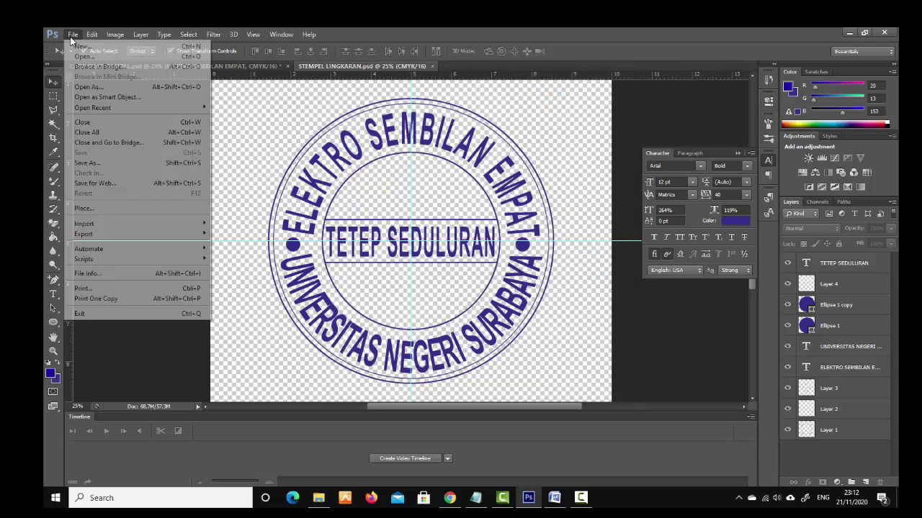
{"action": "left_click", "coordinate": [100, 185]}
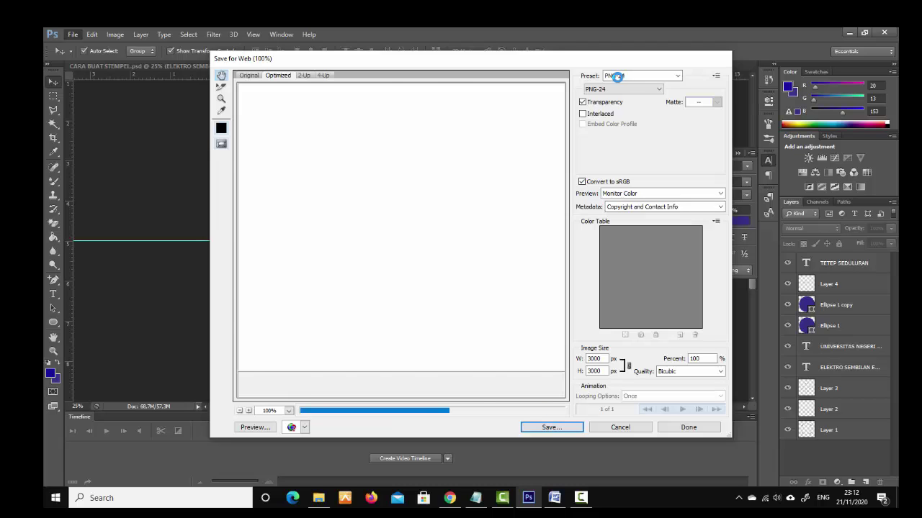
{"action": "left_click", "coordinate": [616, 76]}
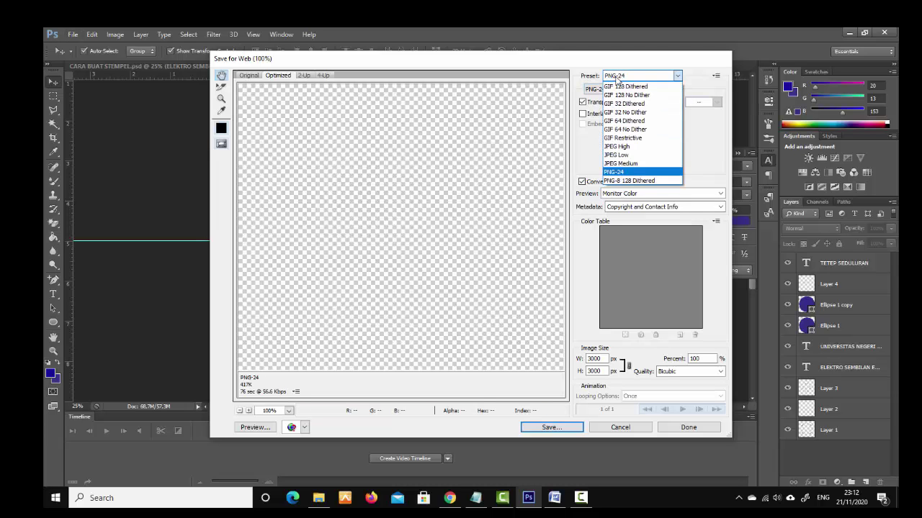
{"action": "left_click", "coordinate": [623, 172]}
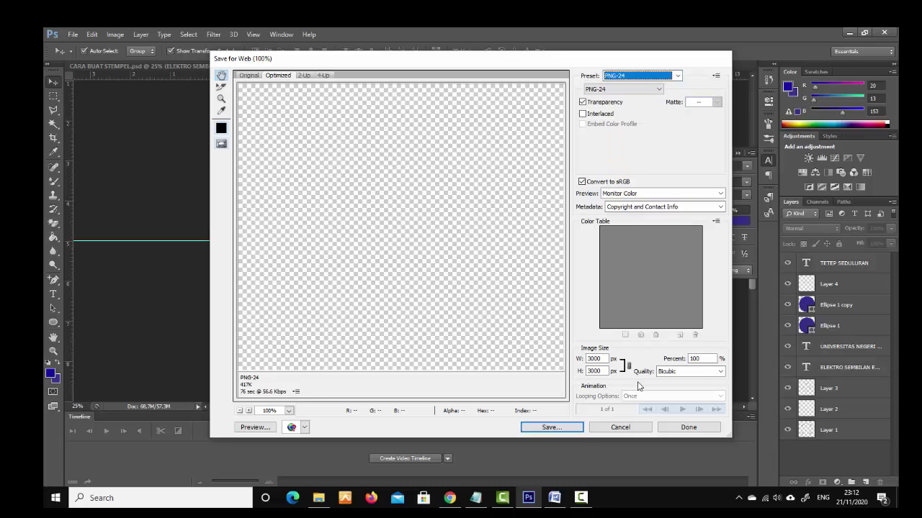
{"action": "left_click", "coordinate": [551, 428]}
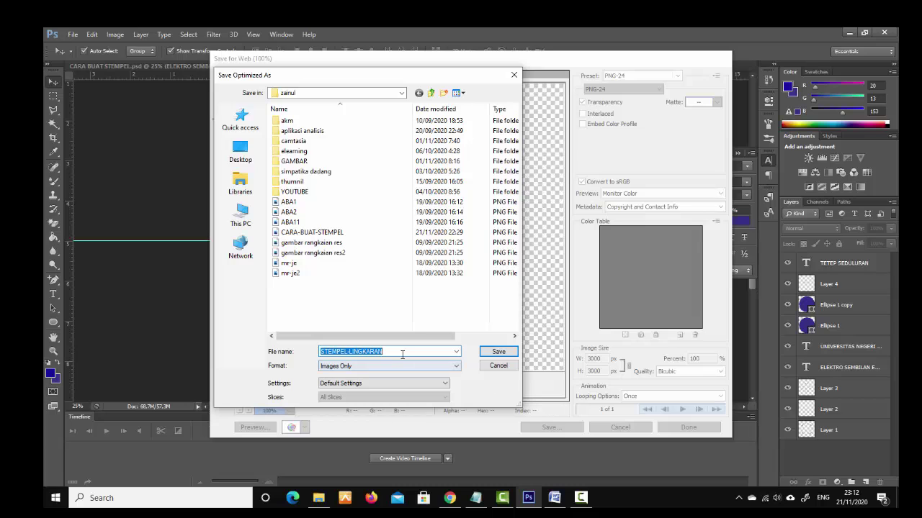
{"action": "left_click", "coordinate": [498, 367]}
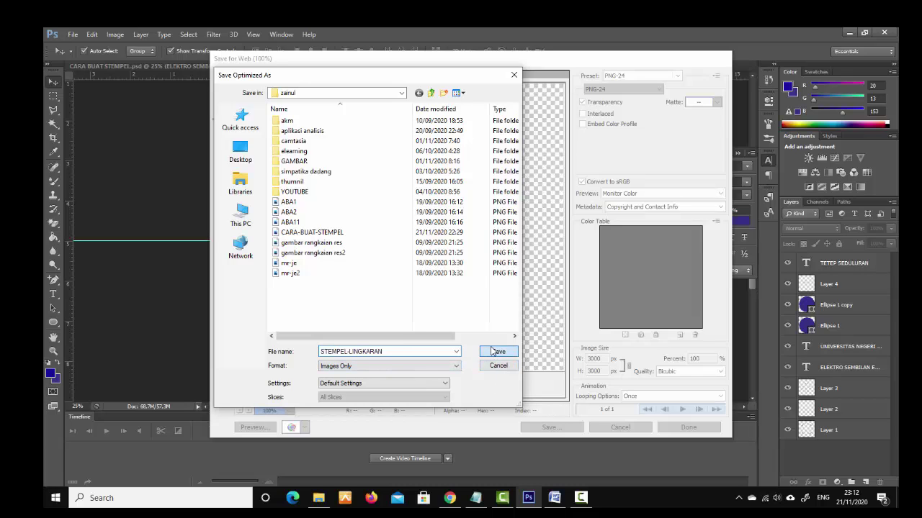
{"action": "key", "text": "Escape"}
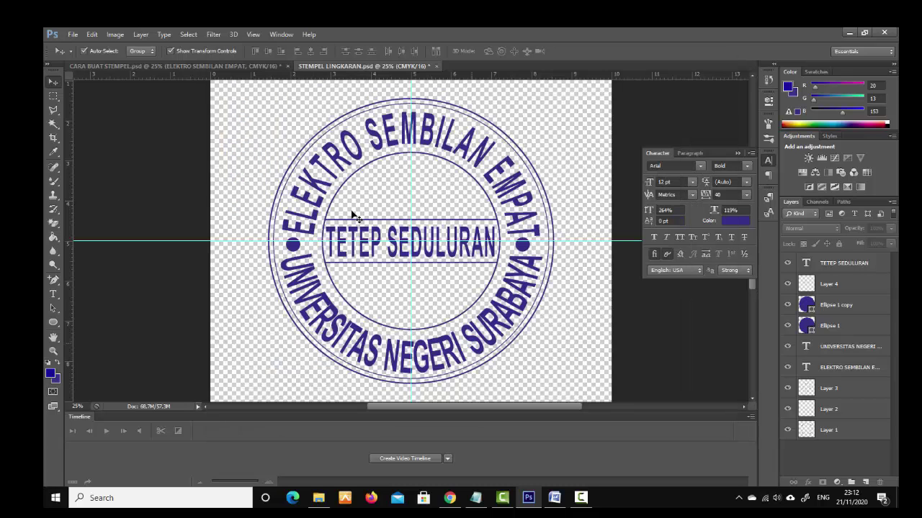
Switch to the modul-hardware document in Word and insert the STEMPEL-LINGKARAN picture within the first paragraph
{"action": "left_click", "coordinate": [555, 497]}
{"action": "left_click", "coordinate": [611, 344]}
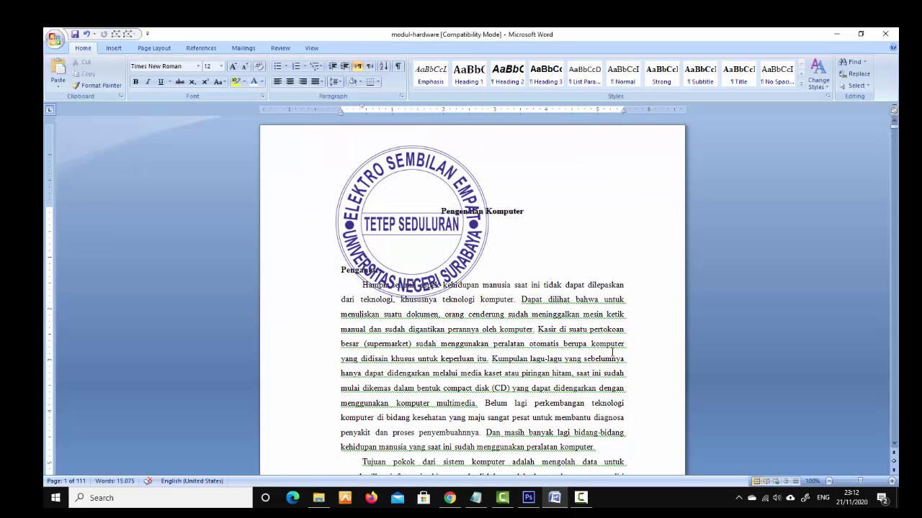
{"action": "left_click", "coordinate": [106, 48]}
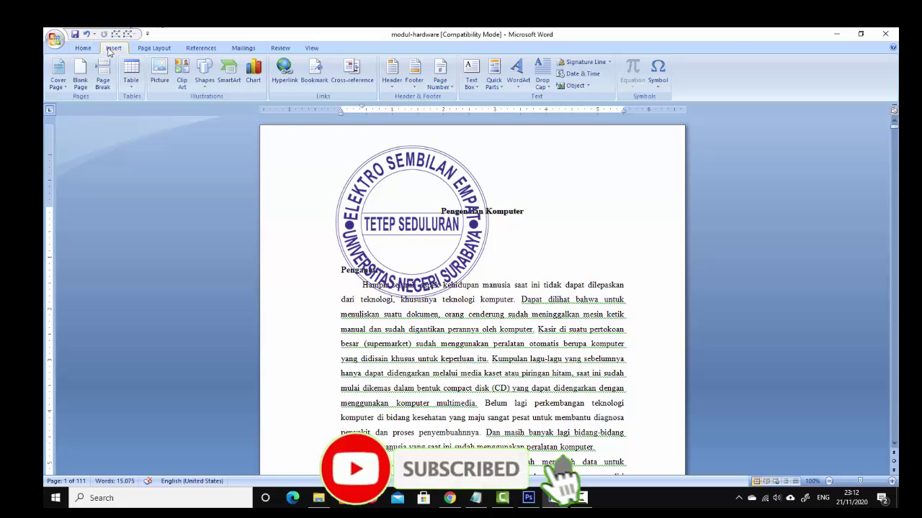
{"action": "left_click", "coordinate": [159, 72]}
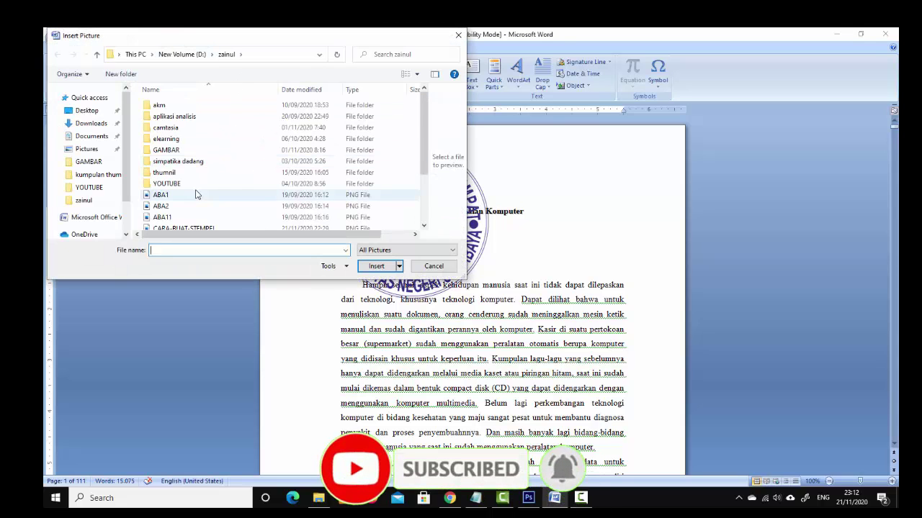
{"action": "left_click", "coordinate": [196, 195]}
{"action": "scroll", "coordinate": [196, 193], "scroll_direction": "down", "scroll_amount": 2}
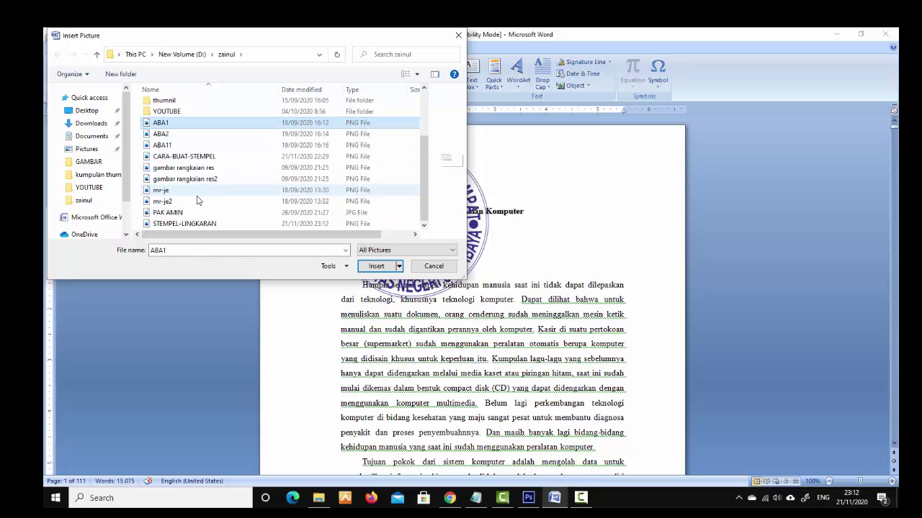
{"action": "double_click", "coordinate": [193, 224]}
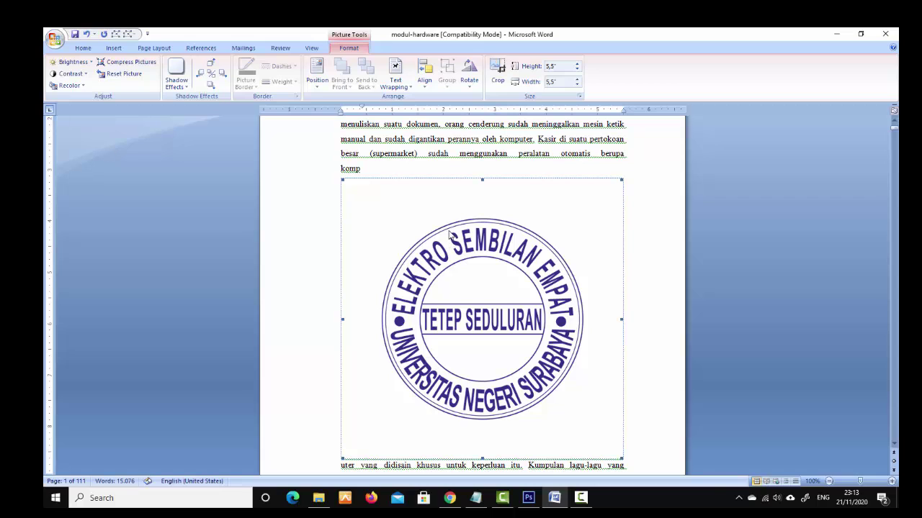
Set the stamp picture's text wrapping to In Front of Text and reposition it over the body paragraphs
{"action": "left_click", "coordinate": [395, 78]}
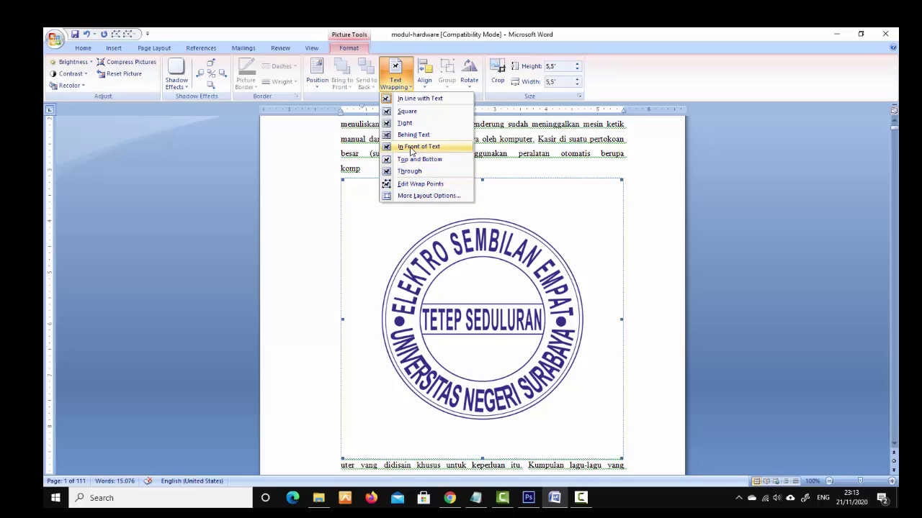
{"action": "left_click", "coordinate": [418, 146]}
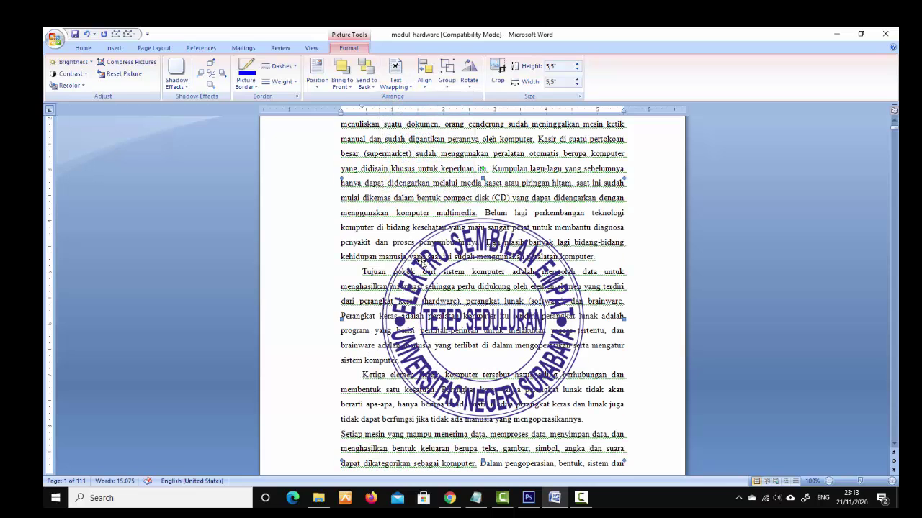
{"action": "left_click_drag", "start_coordinate": [422, 262], "coordinate": [453, 195]}
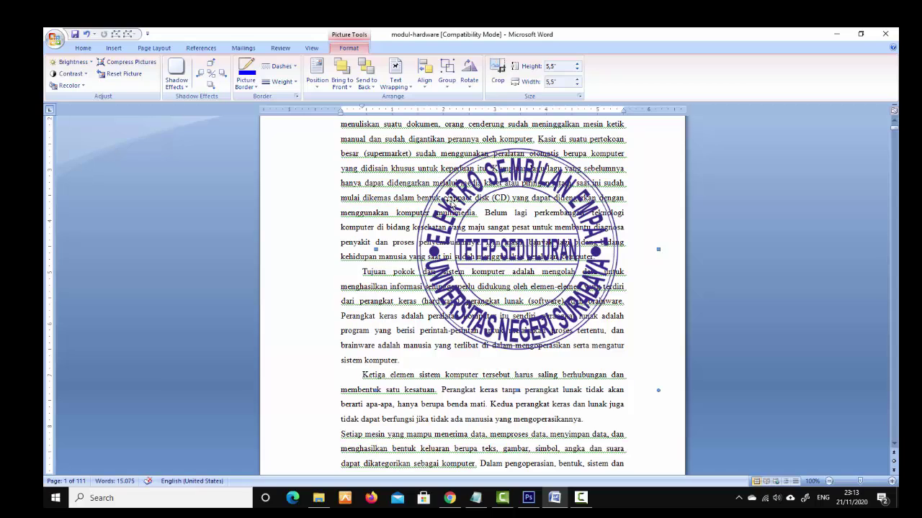
{"action": "key", "text": "ctrl+z"}
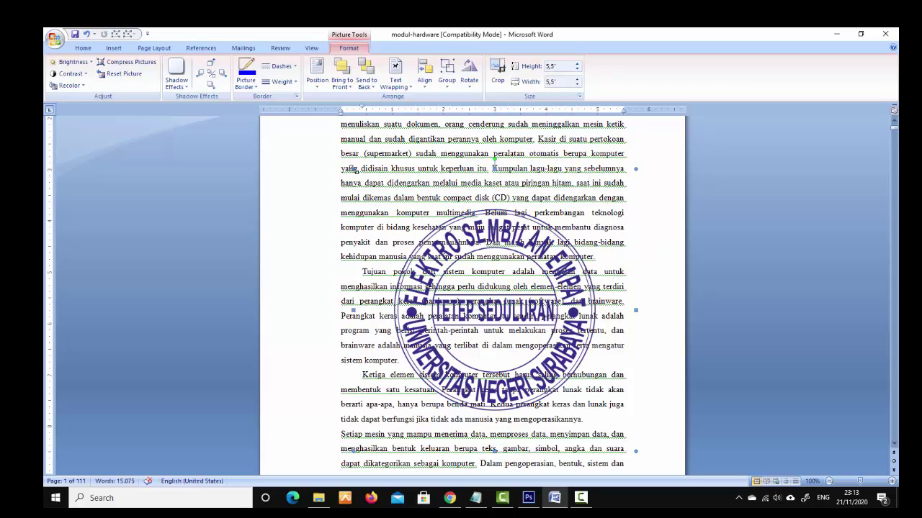
Shrink the stamp picture to about 3.14" by 3.14" and place it over the right ends of the paragraph lines, overlapping the page margin
{"action": "left_click_drag", "start_coordinate": [374, 186], "coordinate": [477, 289]}
{"action": "left_click_drag", "start_coordinate": [566, 370], "coordinate": [647, 291]}
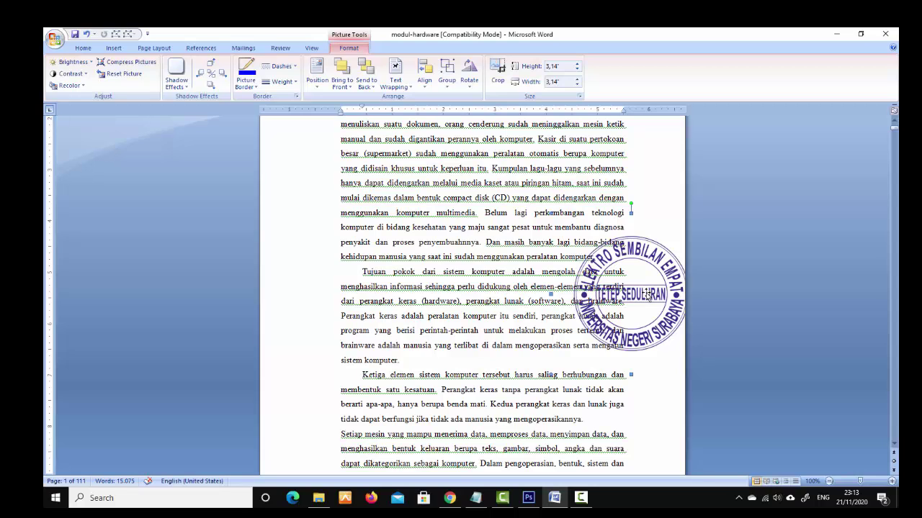
{"action": "left_click_drag", "start_coordinate": [648, 296], "coordinate": [637, 252]}
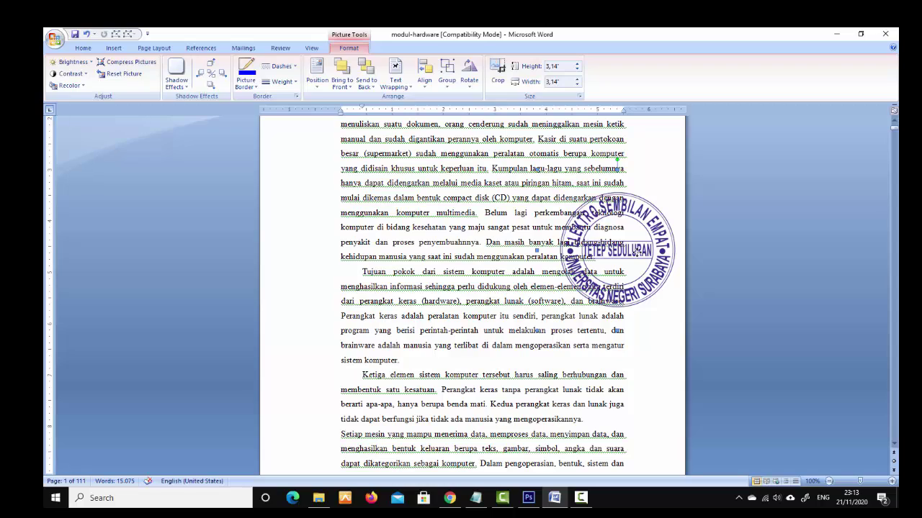